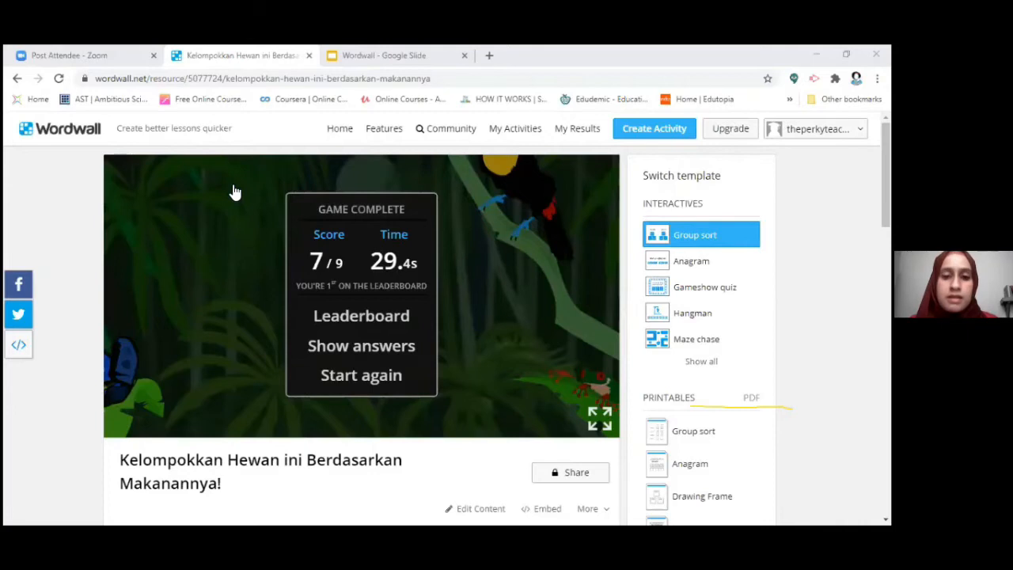
# - Open the shared Untitled1 activity and enter it with the prefilled participant name
pyautogui.scroll(-1, 4, 443)
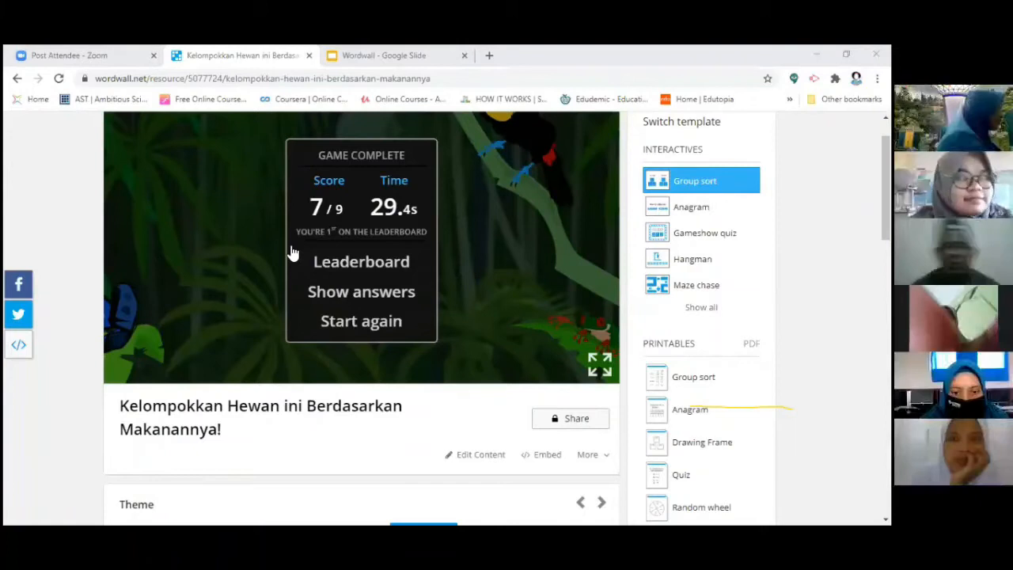
pyautogui.click(157, 317)
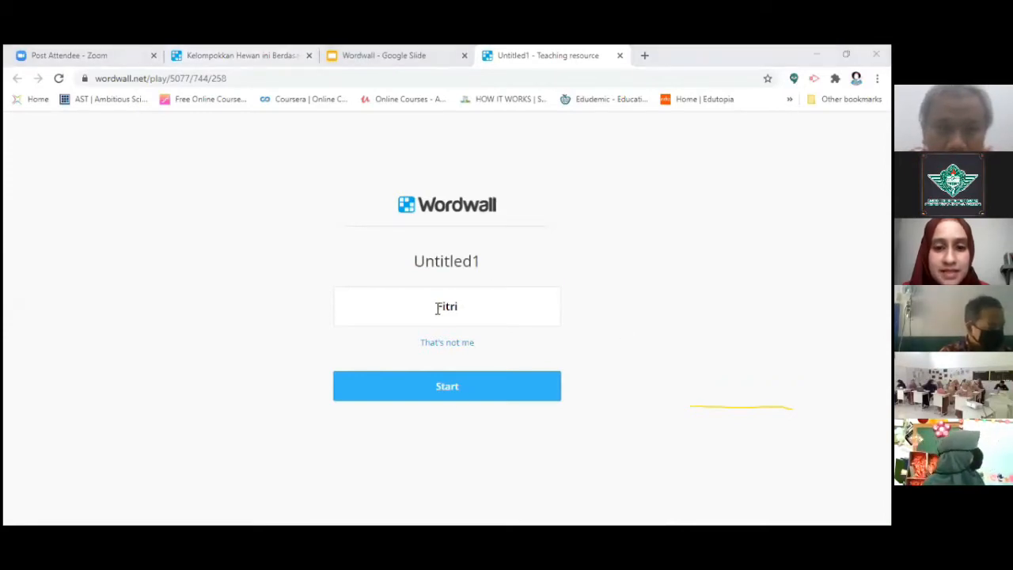
pyautogui.click(458, 396)
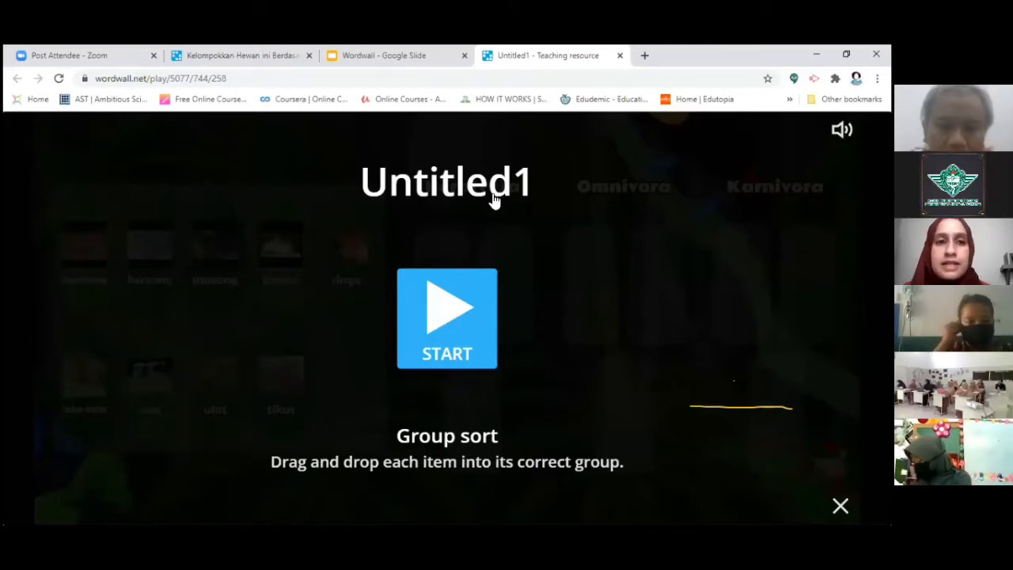
# - Open the content editor of the Kelompokkan Hewan activity, highlight its Activity Title text, and compare it with the Untitled1 activity's title
pyautogui.click(248, 62)
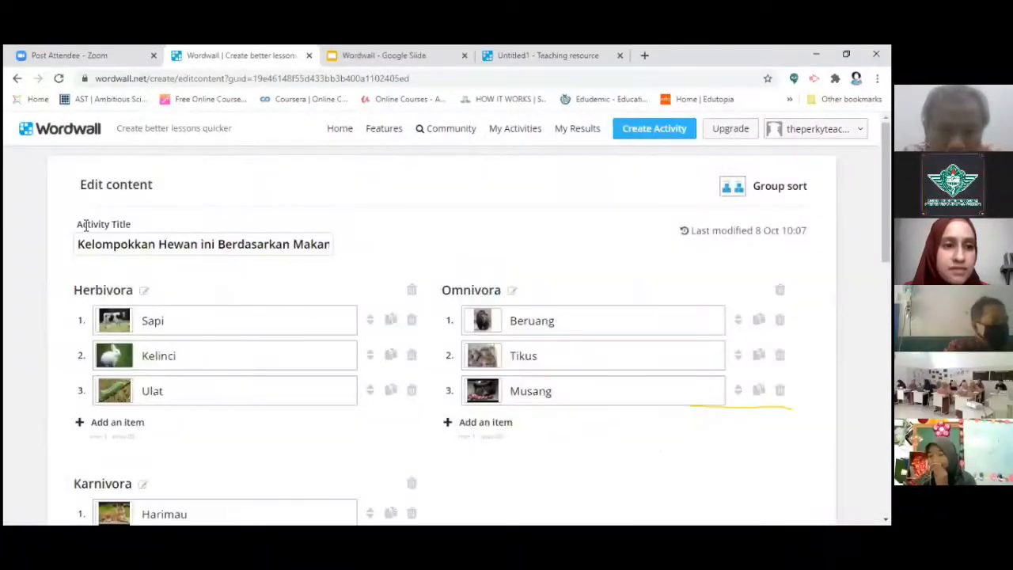
pyautogui.click(94, 239)
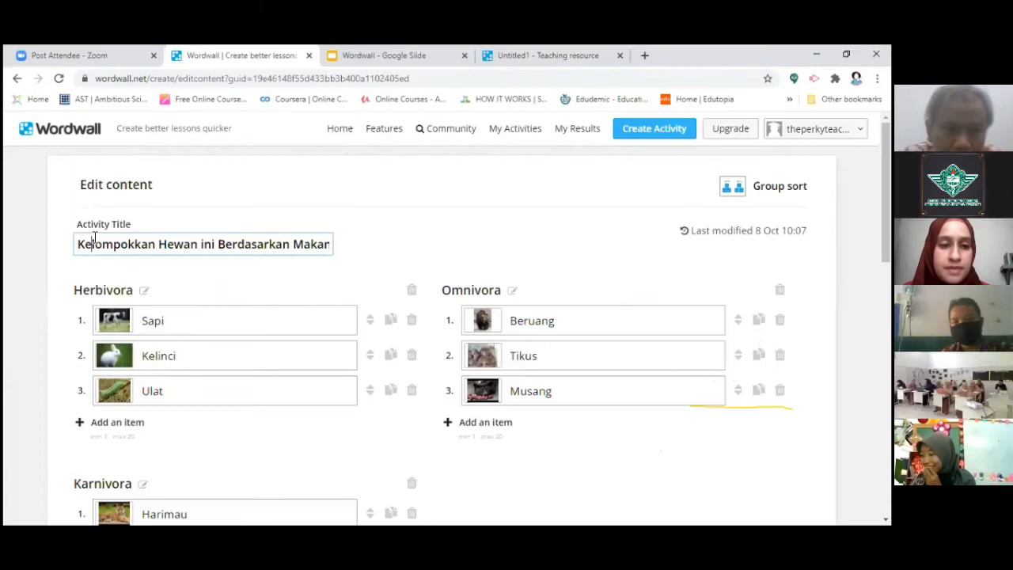
pyautogui.hotkey('ctrl', 'a')
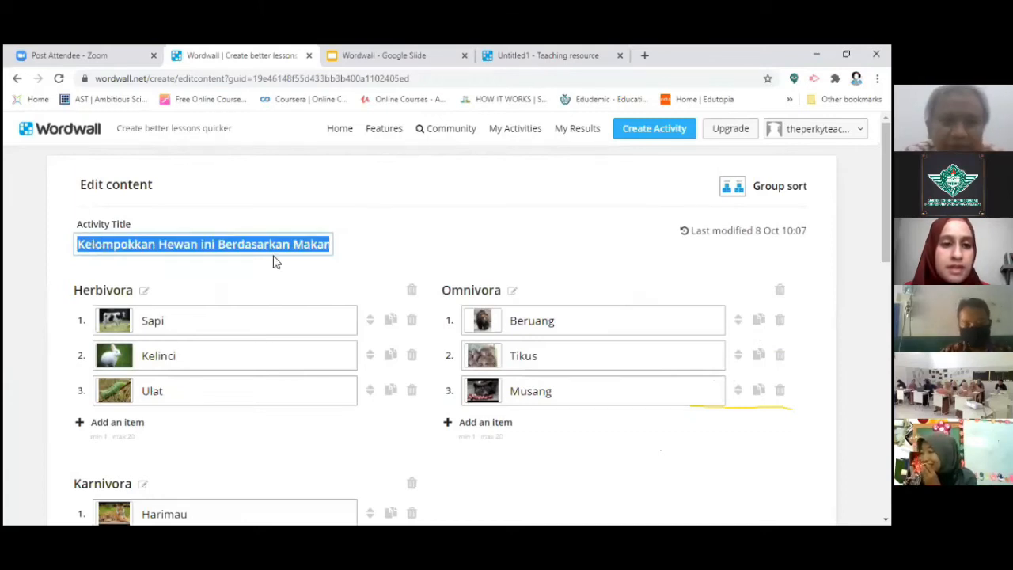
pyautogui.click(265, 230)
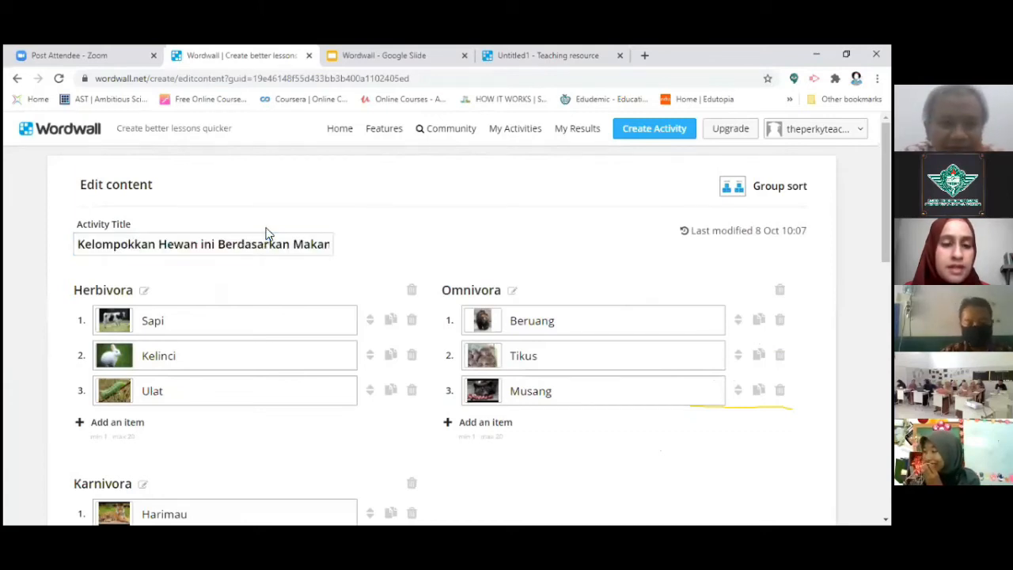
pyautogui.click(525, 56)
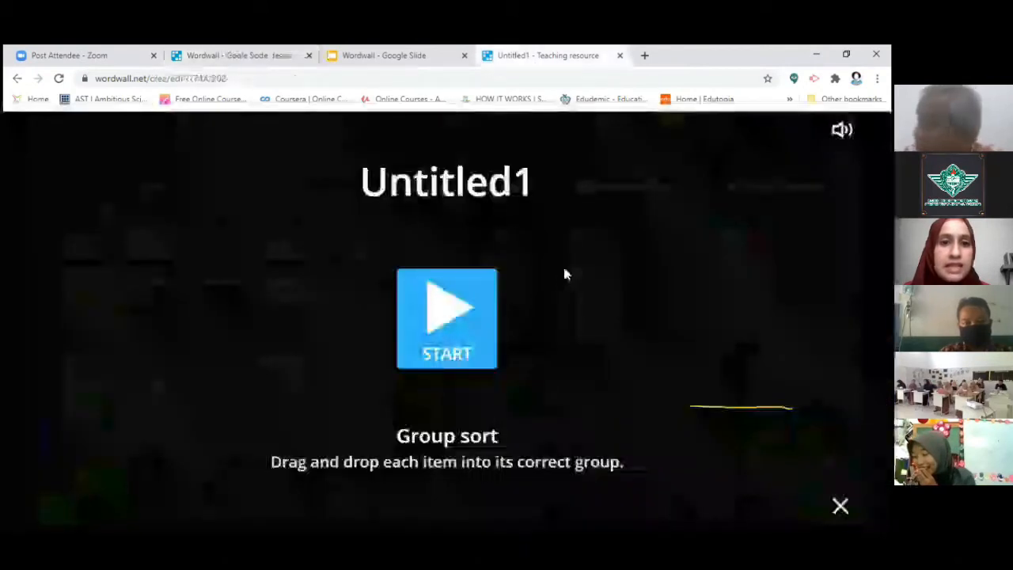
# - Return to the Kelompokkan Hewan activity's content editor and finish editing to get back to the activity page
pyautogui.click(241, 56)
pyautogui.scroll(-8, 701, 243)
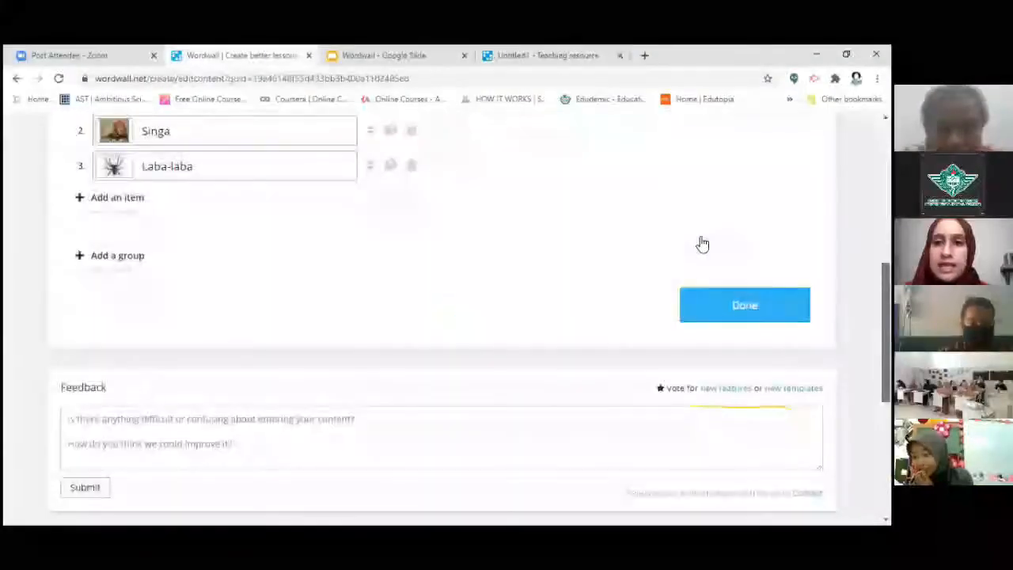
pyautogui.scroll(-1, 702, 244)
pyautogui.click(701, 244)
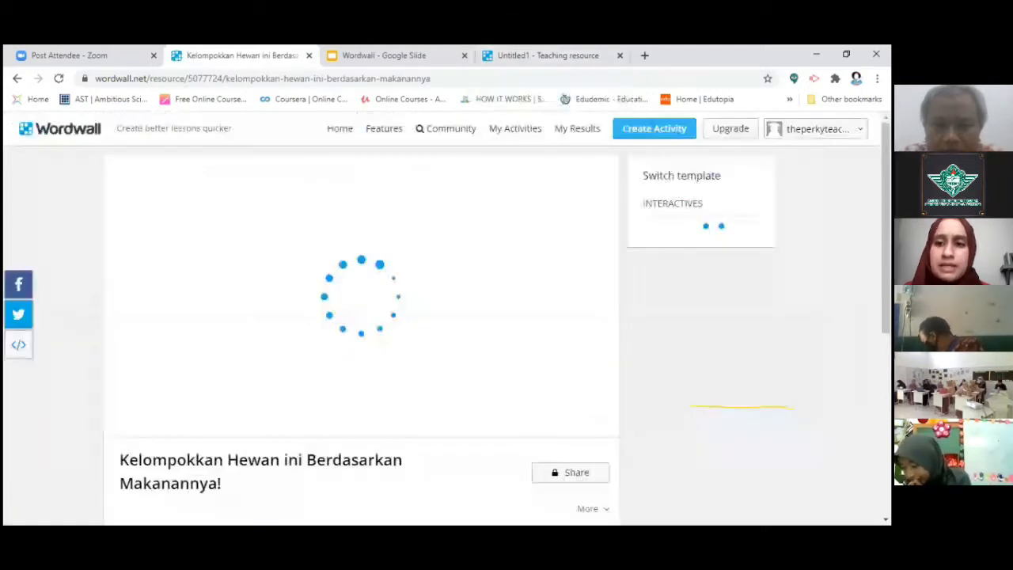
# - Look over the Kelompokkan Hewan activity page and close the Untitled1 activity's tab
pyautogui.scroll(-2, 516, 376)
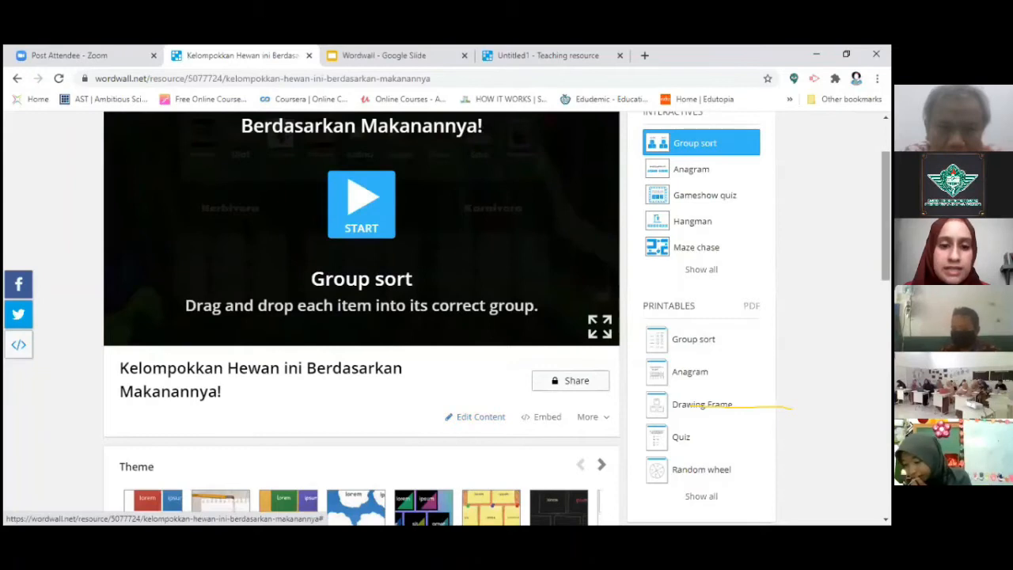
pyautogui.scroll(-1, 361, 237)
pyautogui.scroll(3, 492, 187)
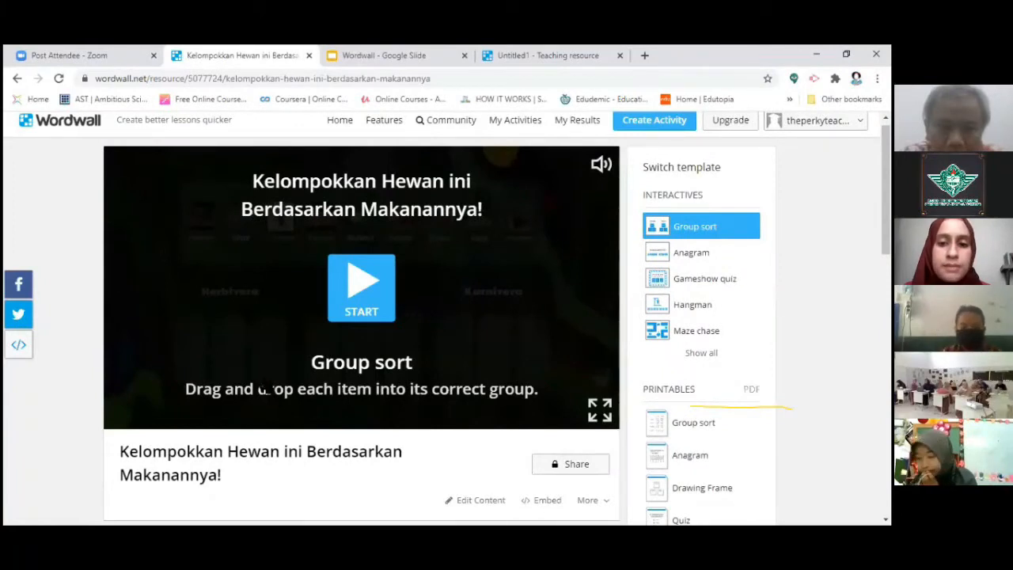
pyautogui.click(547, 55)
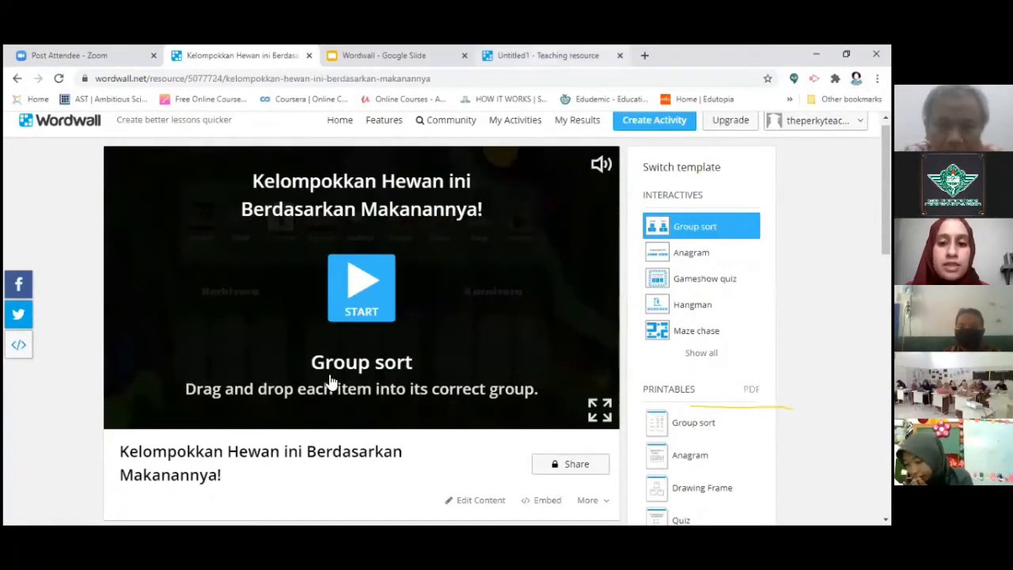
pyautogui.hotkey('ctrl', 'w')
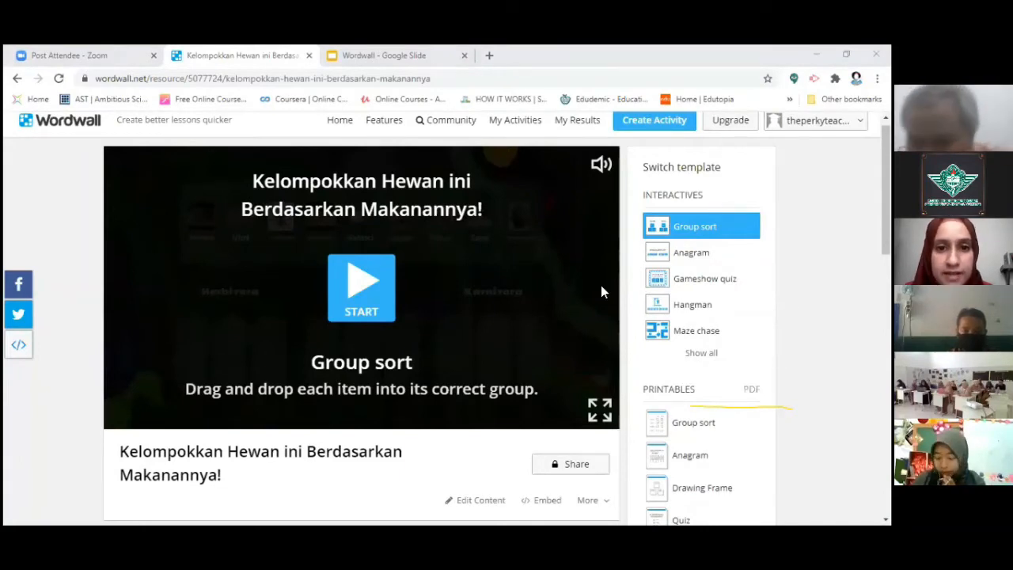
# - Open the shared "klompokkan hewan berdasarkan makanannya" activity with the prefilled participant name and start its Group sort game
pyautogui.click(601, 287)
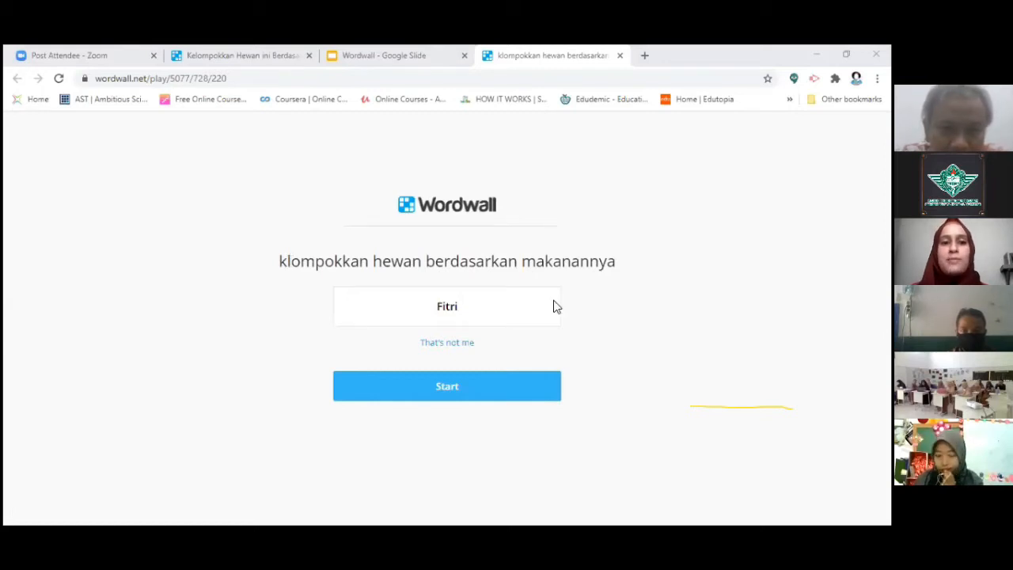
pyautogui.click(458, 394)
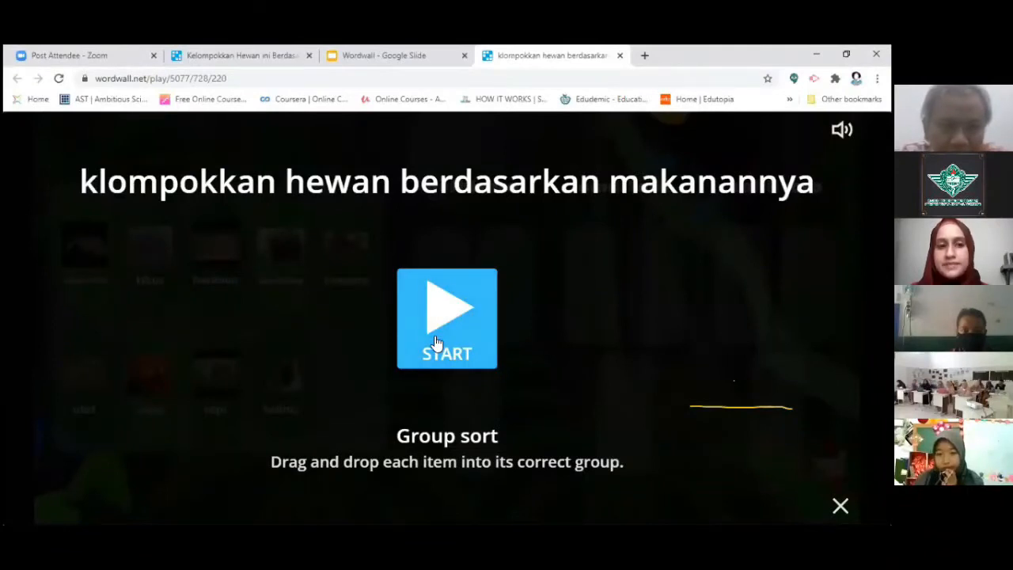
pyautogui.click(436, 343)
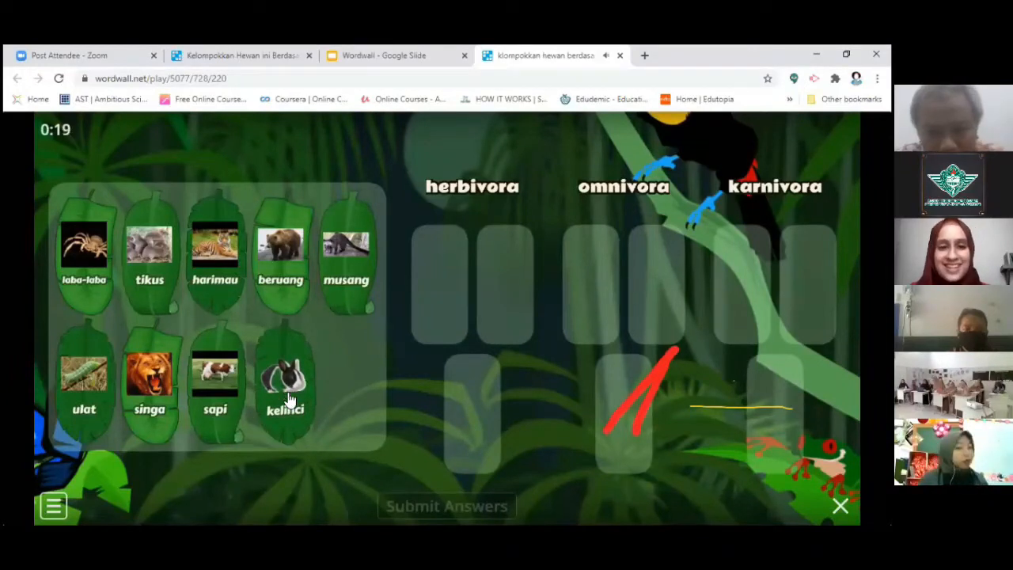
# - Try to place the kelinci and sapi cards in the herbivora group and the singa card in omnivora
pyautogui.moveTo(289, 399); pyautogui.dragTo(511, 276)
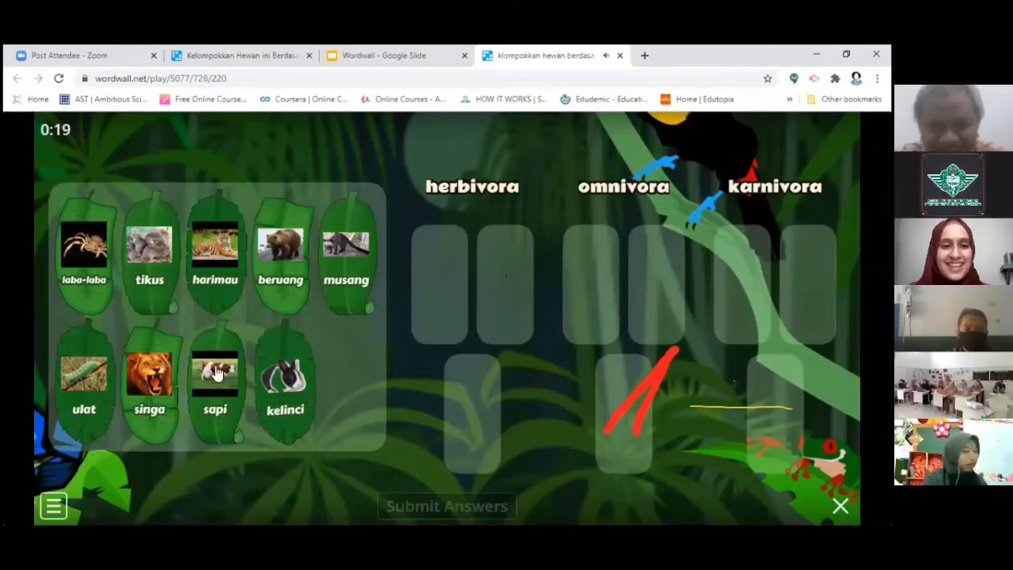
pyautogui.moveTo(219, 374); pyautogui.dragTo(506, 277)
pyautogui.moveTo(149, 380); pyautogui.dragTo(597, 275)
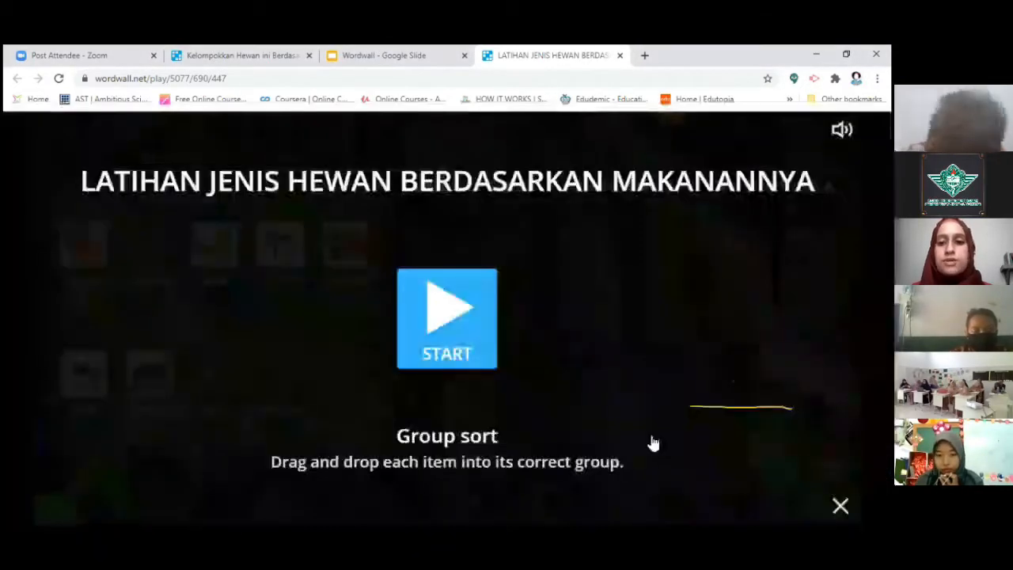
# - Start the "LATIHAN JENIS HEWAN BERDASARKAN MAKANANNYA" Group sort game, then close its tab after the game ends
pyautogui.click(491, 365)
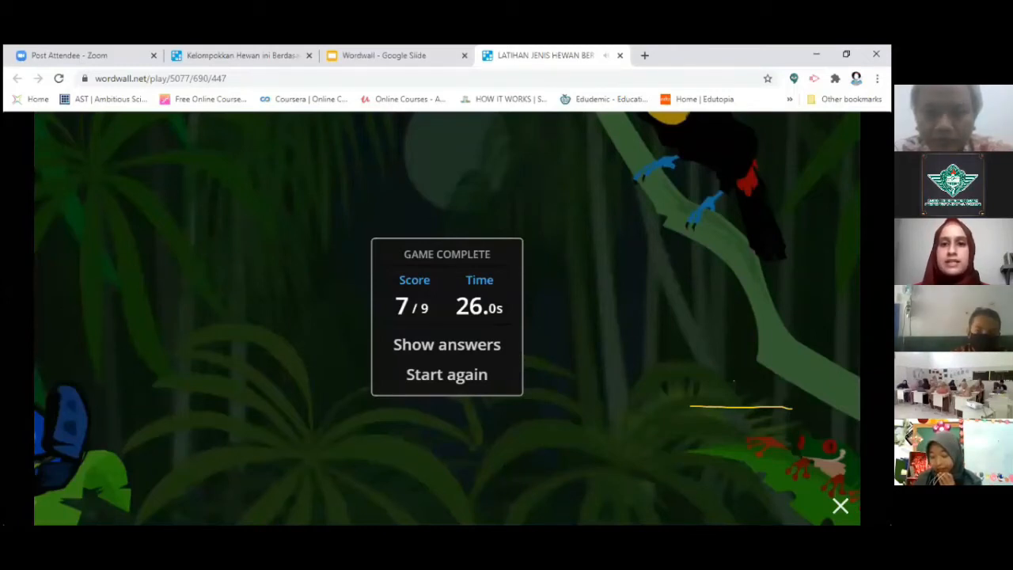
pyautogui.hotkey('ctrl', 'w')
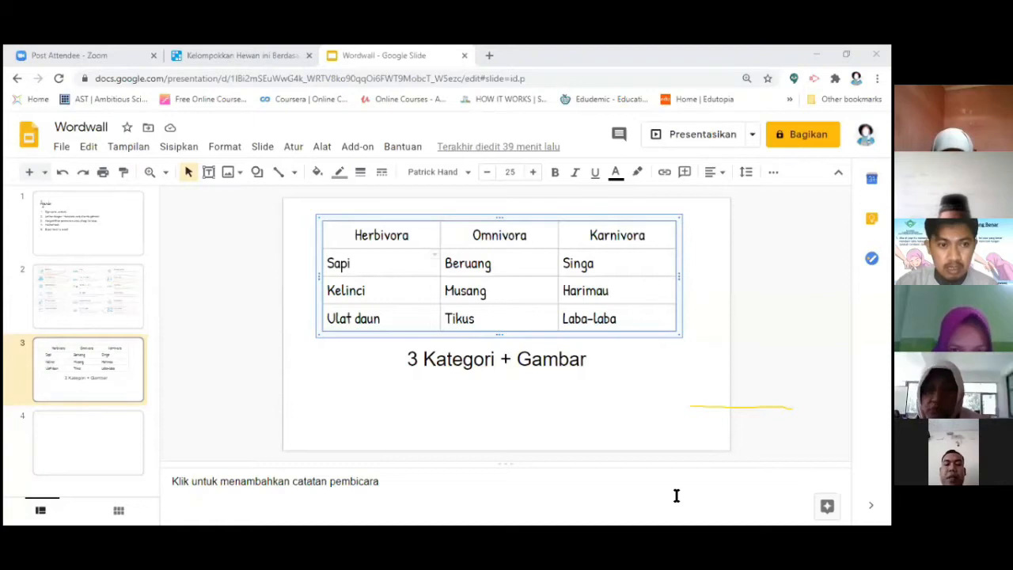
# - Open the shared "mengelompokkan hewan" activity, highlight its title, and start its Group sort game with the prefilled participant name
pyautogui.click(483, 141)
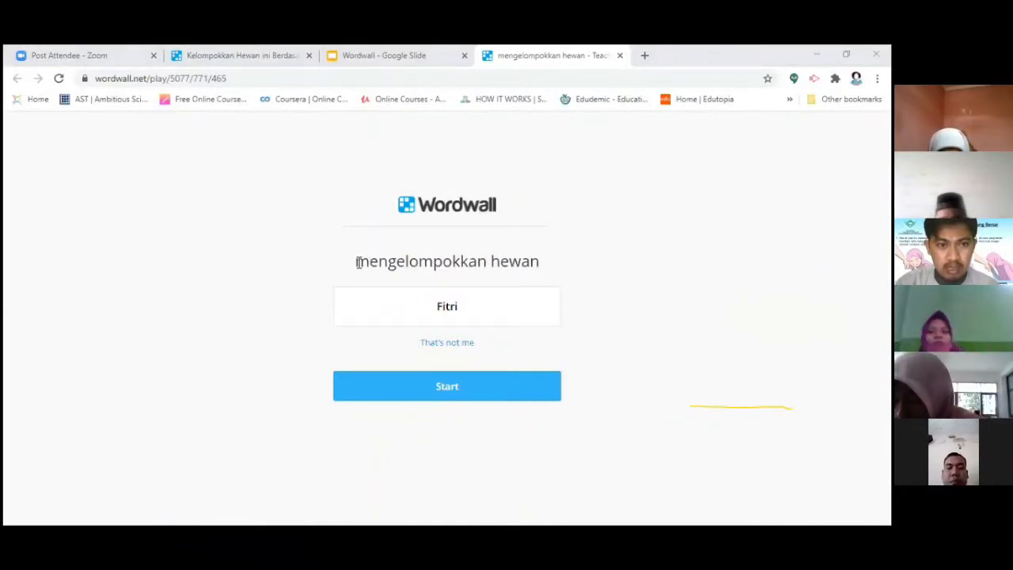
pyautogui.moveTo(356, 262); pyautogui.dragTo(535, 261)
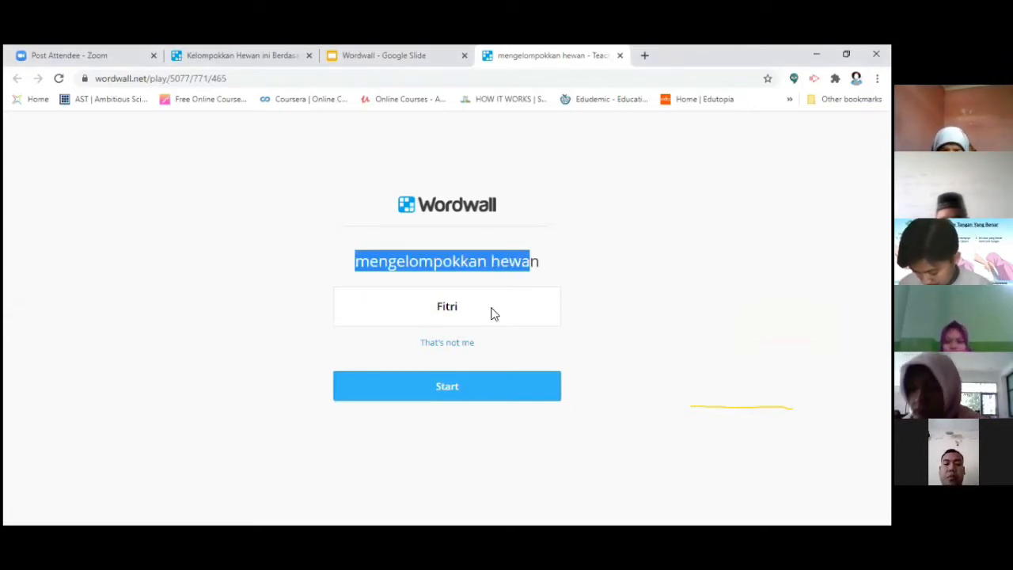
pyautogui.click(531, 419)
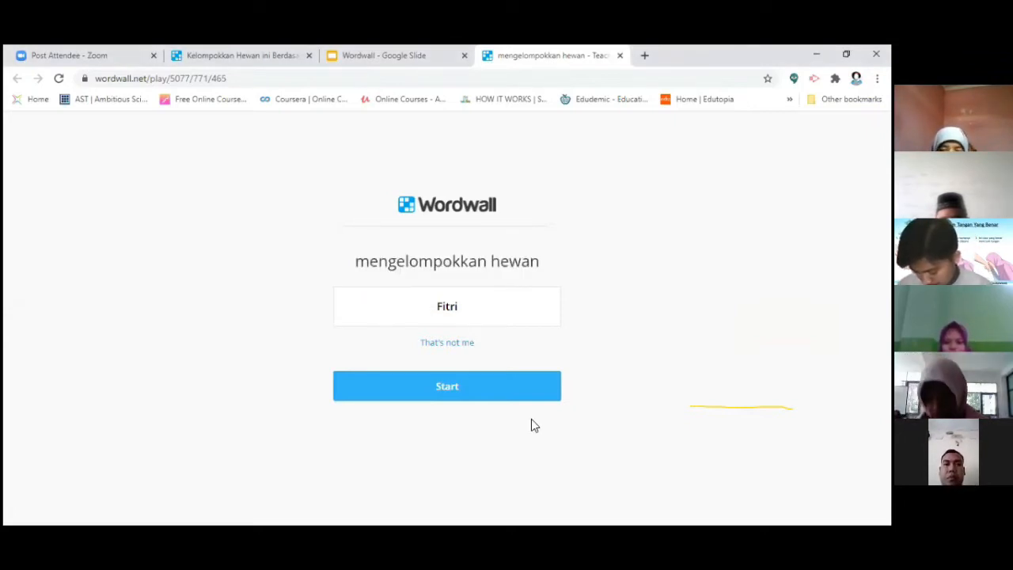
pyautogui.click(478, 391)
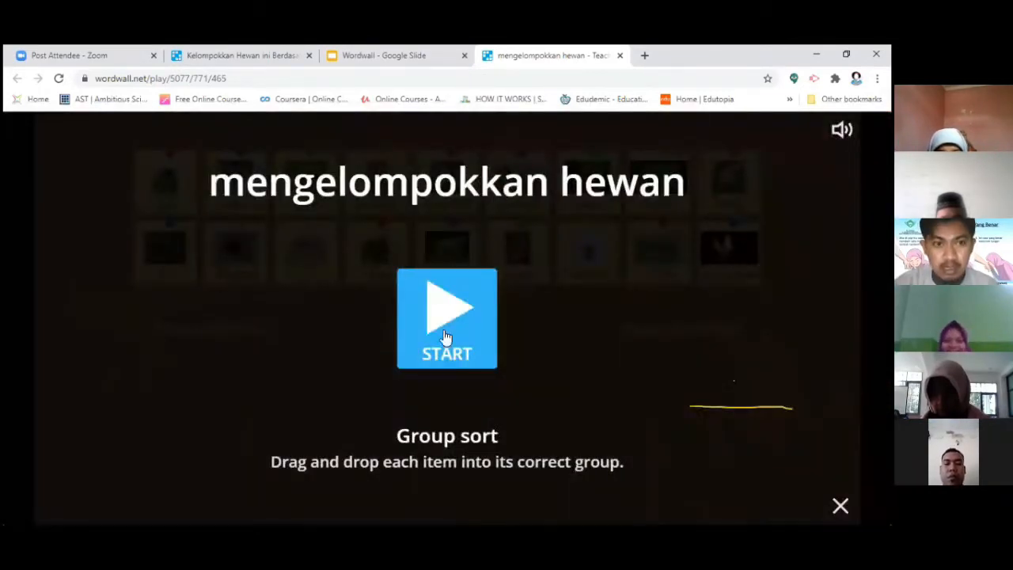
pyautogui.click(445, 336)
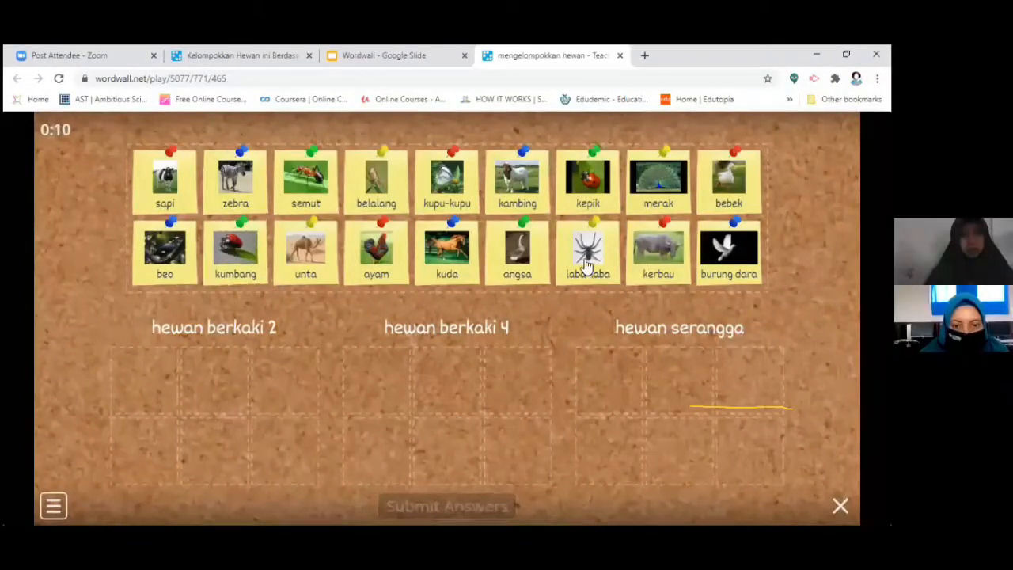
# - Sort the sapi and zebra cards into hewan berkaki 4 and the semut card into hewan serangga
pyautogui.click(165, 189)
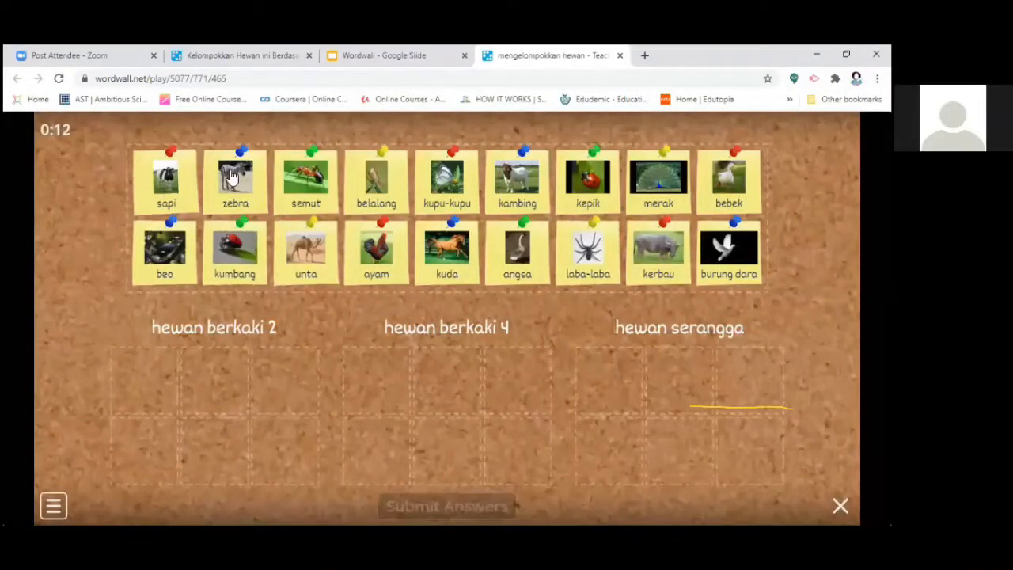
pyautogui.click(423, 387)
pyautogui.moveTo(149, 209); pyautogui.dragTo(462, 391)
pyautogui.moveTo(161, 194); pyautogui.dragTo(629, 383)
# - Sort the belalang, kupu-kupu and kepik cards into the hewan serangga group
pyautogui.click(169, 181)
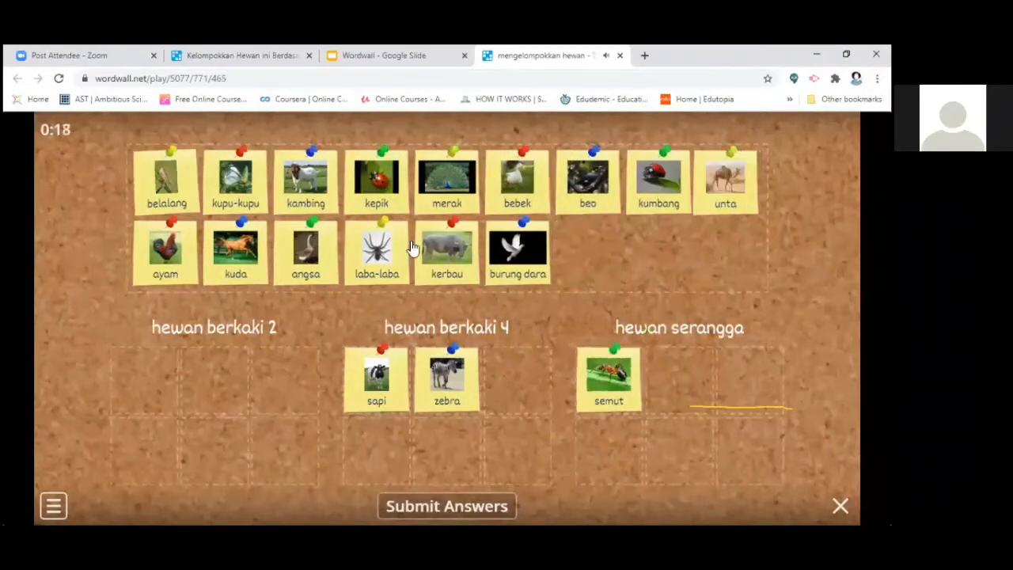
pyautogui.click(243, 398)
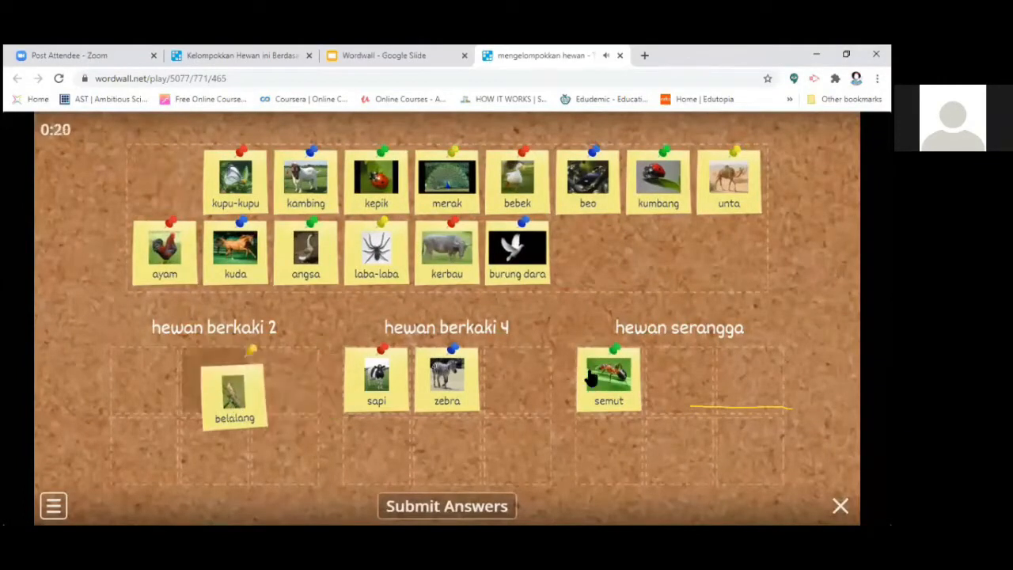
pyautogui.click(693, 384)
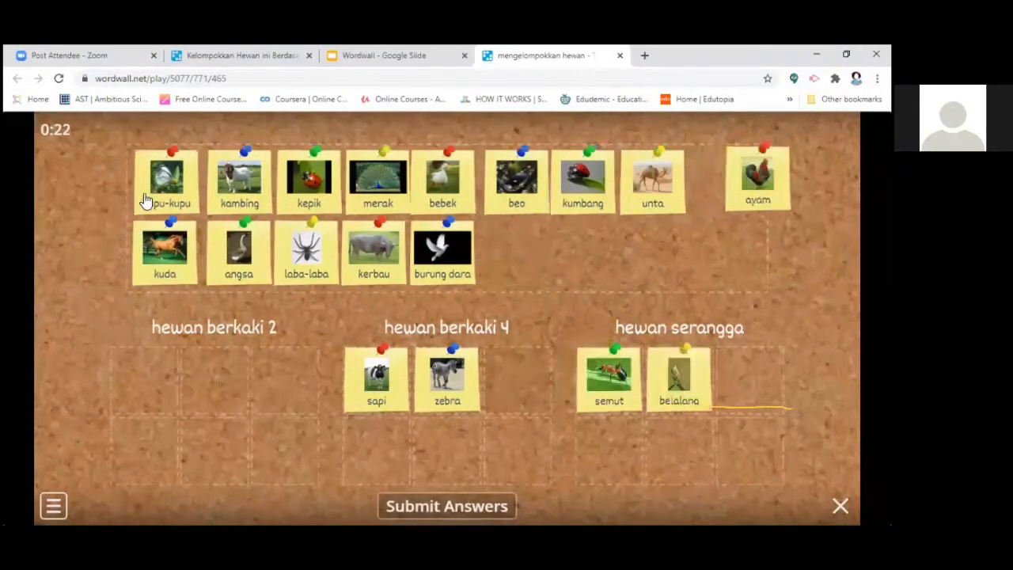
pyautogui.moveTo(146, 201); pyautogui.dragTo(715, 373)
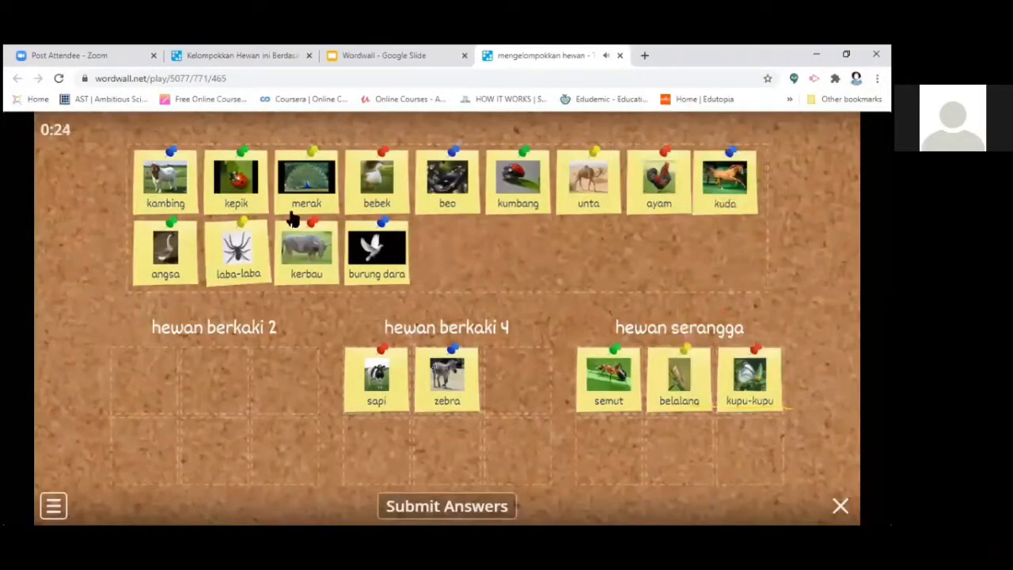
pyautogui.moveTo(239, 189); pyautogui.dragTo(615, 456)
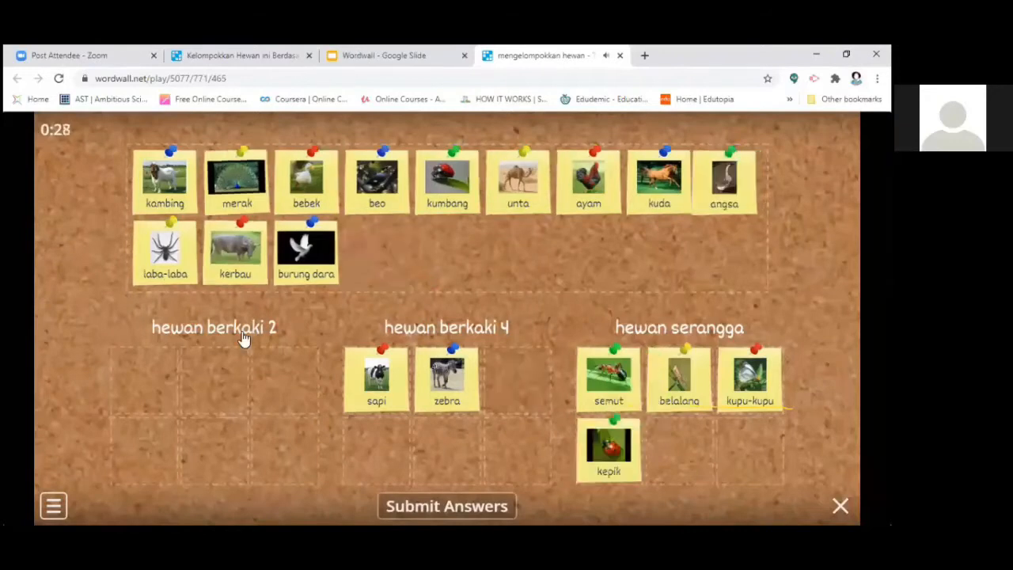
# - Sort the merak, bebek and burung dara cards into hewan berkaki 2 and the kambing card into hewan berkaki 4
pyautogui.moveTo(239, 186); pyautogui.dragTo(140, 377)
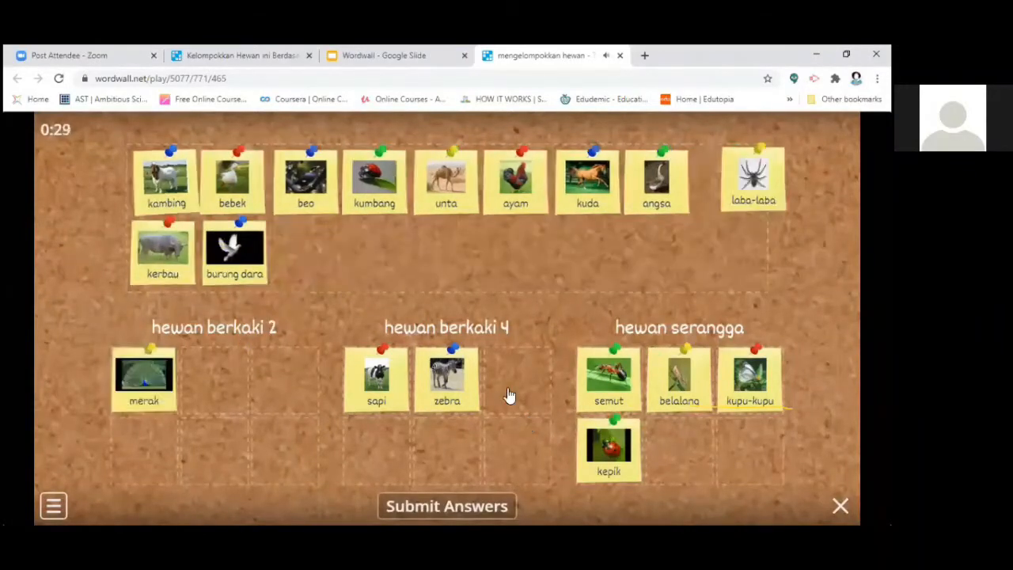
pyautogui.moveTo(168, 187); pyautogui.dragTo(509, 395)
pyautogui.moveTo(189, 209); pyautogui.dragTo(183, 363)
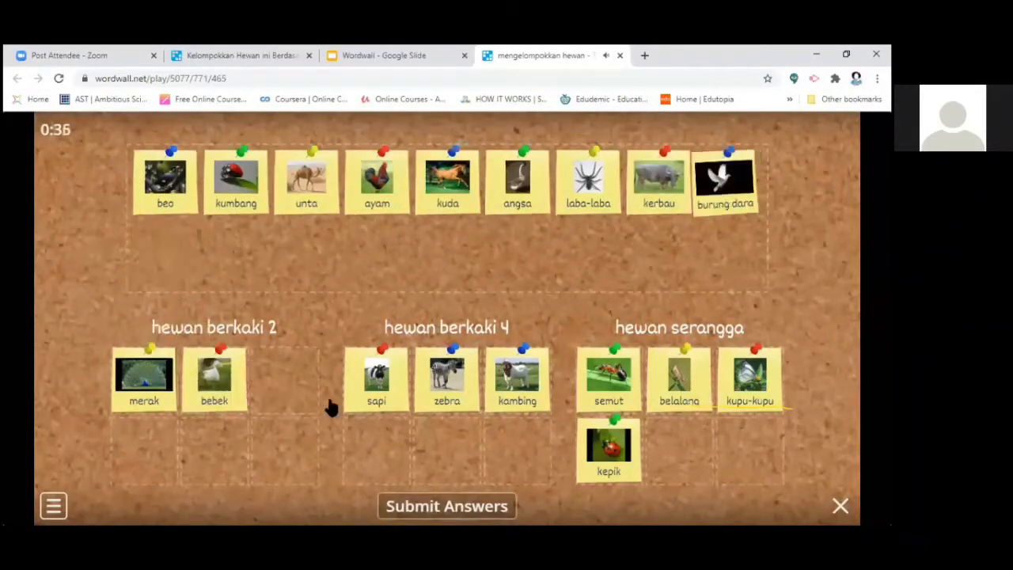
pyautogui.click(273, 385)
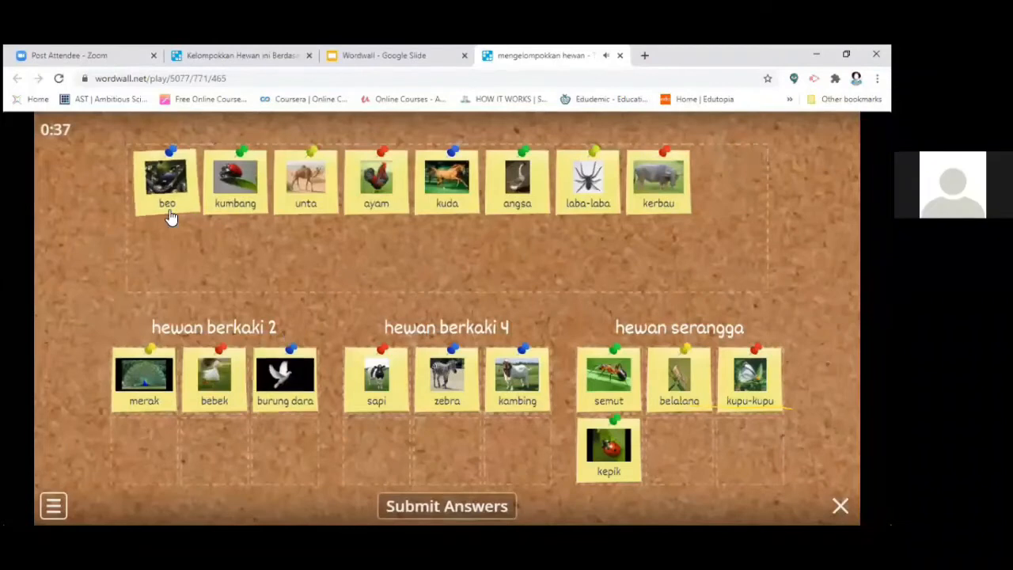
# - Sort beo, ayam and angsa into hewan berkaki 2, unta, kuda and kerbau into hewan berkaki 4, and kumbang and laba-laba into hewan serangga
pyautogui.moveTo(222, 218); pyautogui.dragTo(688, 461)
pyautogui.moveTo(187, 162); pyautogui.dragTo(388, 445)
pyautogui.moveTo(177, 220); pyautogui.dragTo(224, 396)
pyautogui.moveTo(149, 189); pyautogui.dragTo(445, 460)
pyautogui.moveTo(176, 198); pyautogui.dragTo(332, 380)
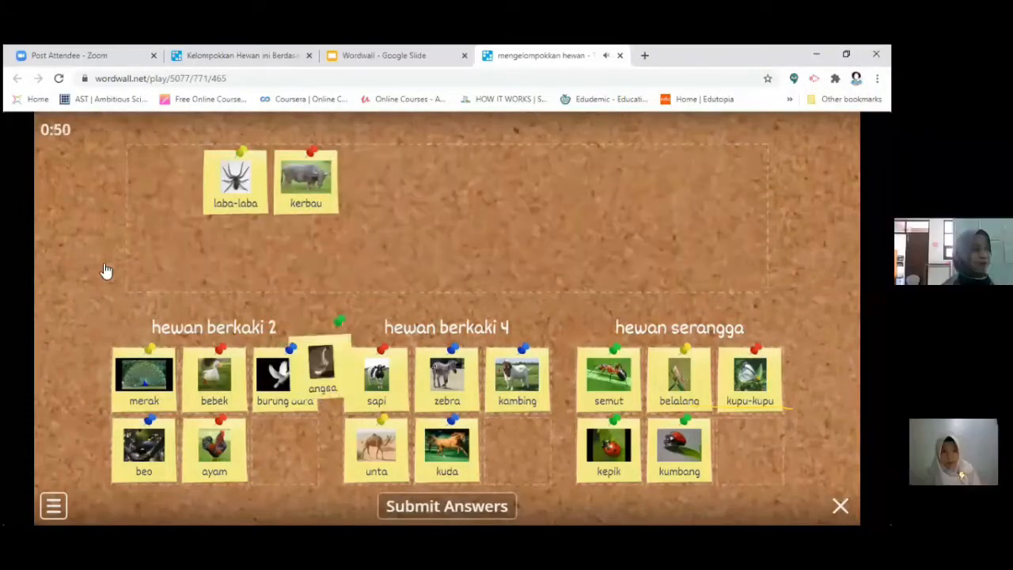
pyautogui.moveTo(162, 191); pyautogui.dragTo(749, 467)
pyautogui.moveTo(166, 186); pyautogui.dragTo(520, 458)
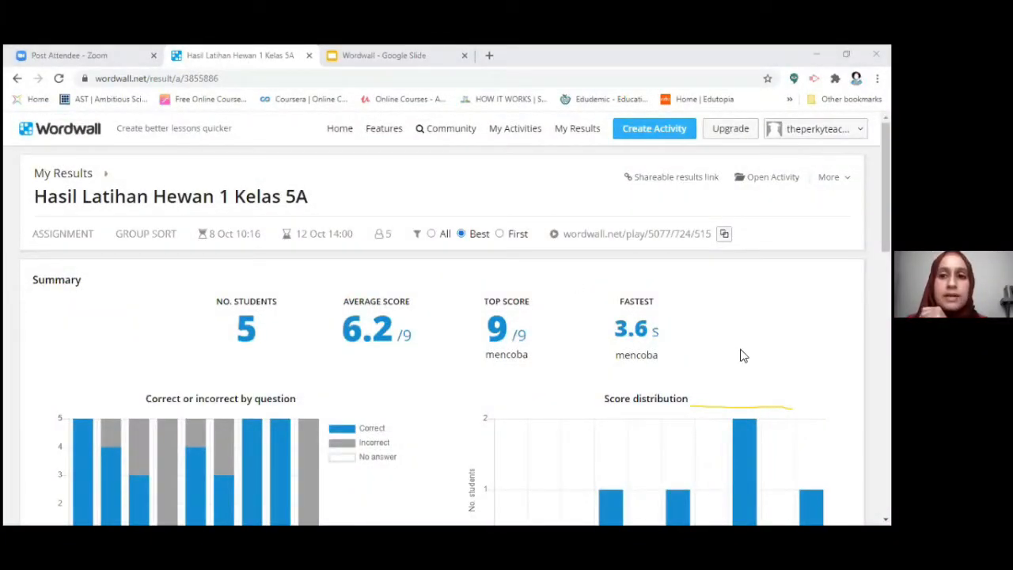
# - Examine the Hasil Latihan Hewan 1 Kelas 5A results, expanding the fourth student's individual answers under Results by student and collapsing them
pyautogui.click(575, 174)
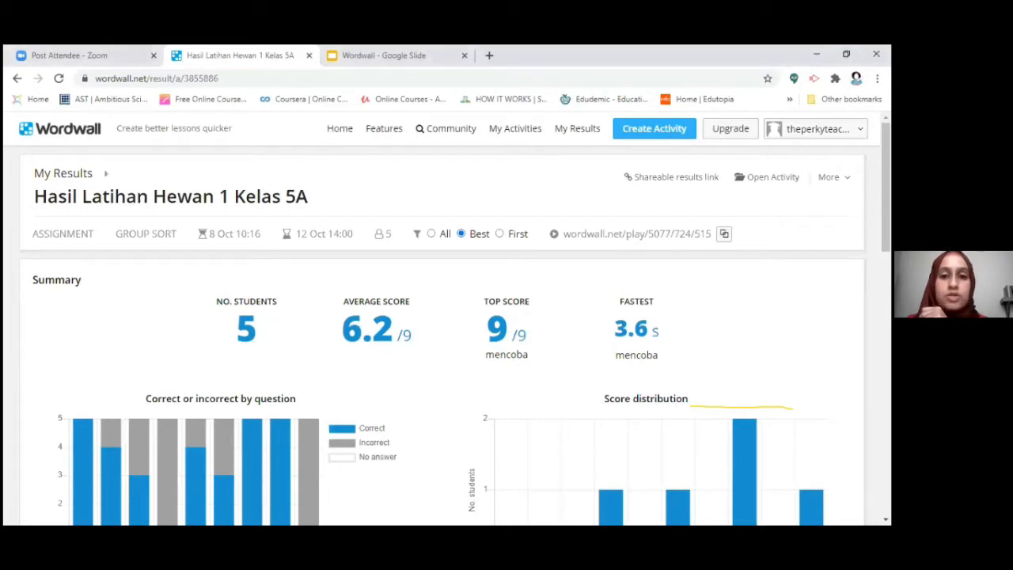
pyautogui.moveTo(886, 187); pyautogui.dragTo(885, 371)
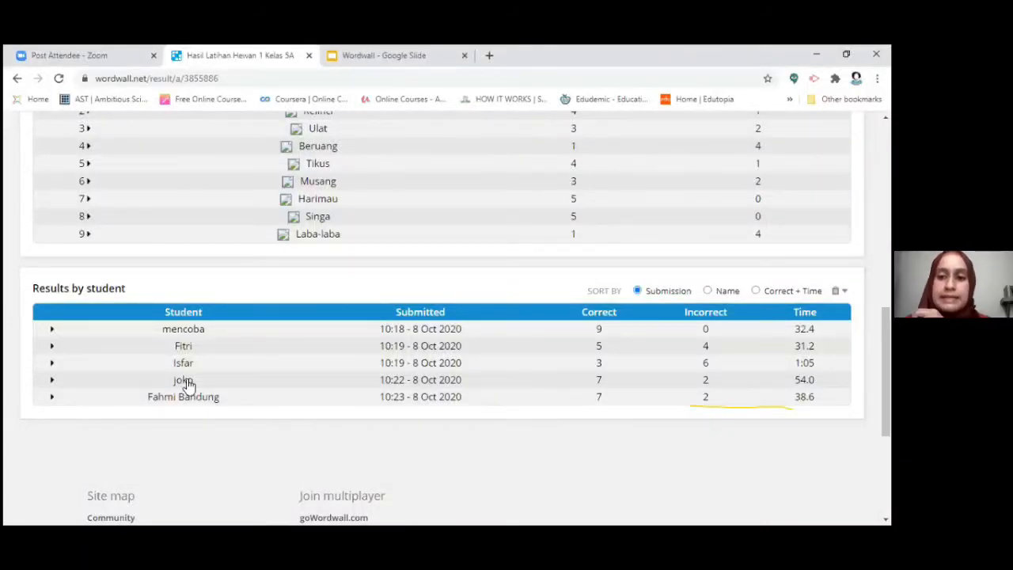
pyautogui.click(708, 384)
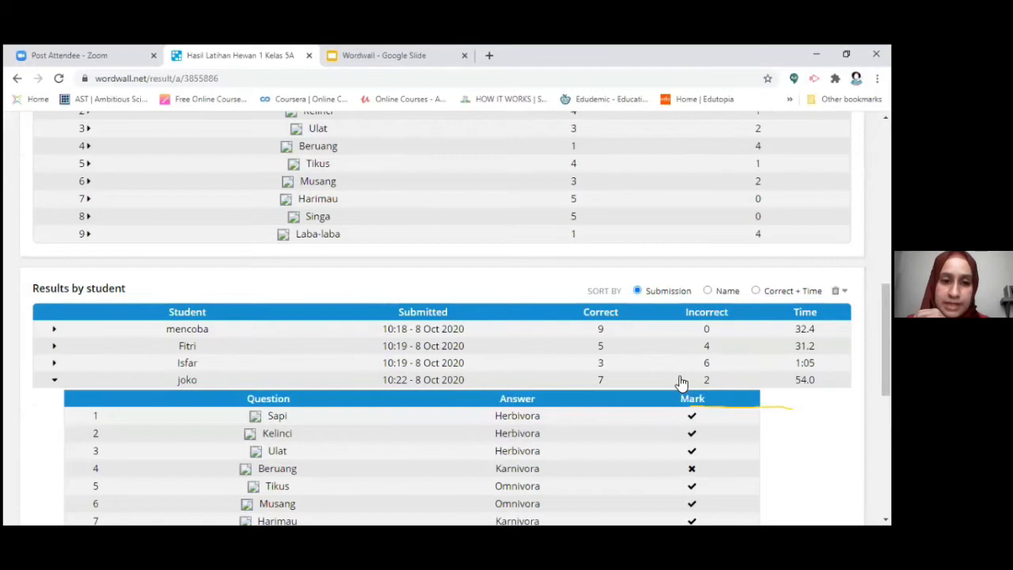
pyautogui.scroll(-2, 442, 317)
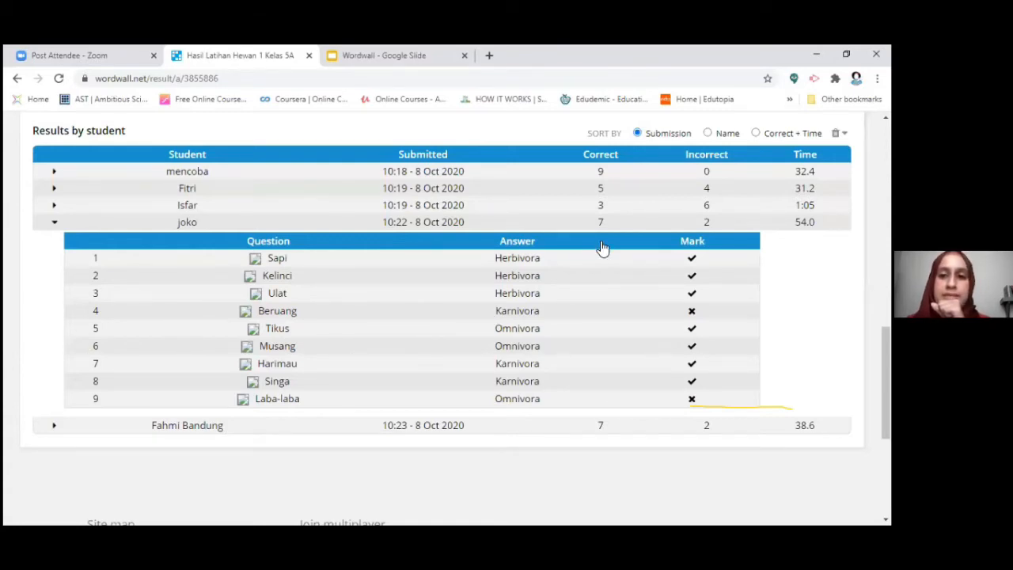
pyautogui.click(634, 204)
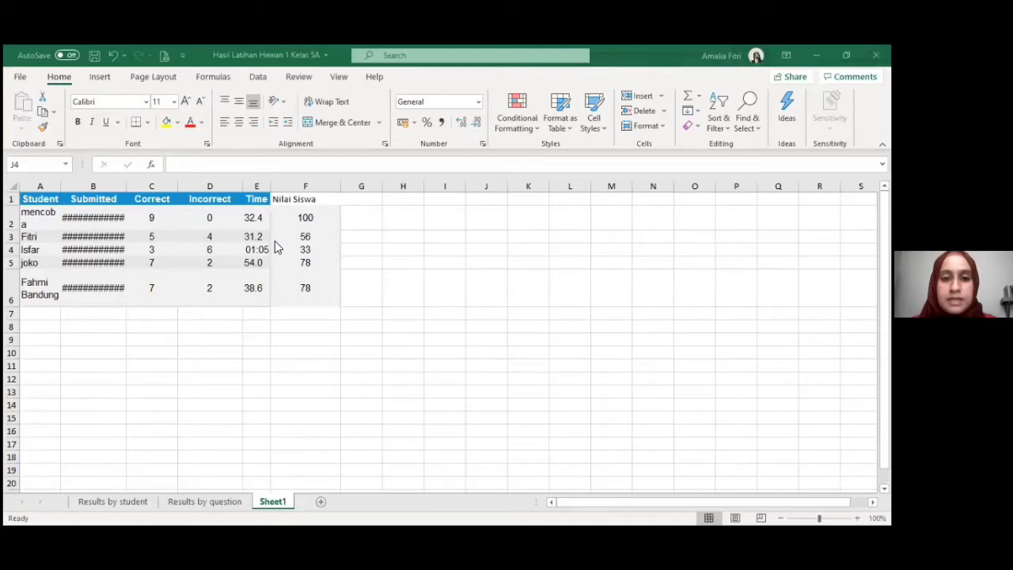
# - Switch from Excel to Wordwall in the browser and open the Kelompokkan Hewan ini Berdasarkan Makanannya! activity from My Activities for content editing
pyautogui.hotkey('alt', 'Tab')
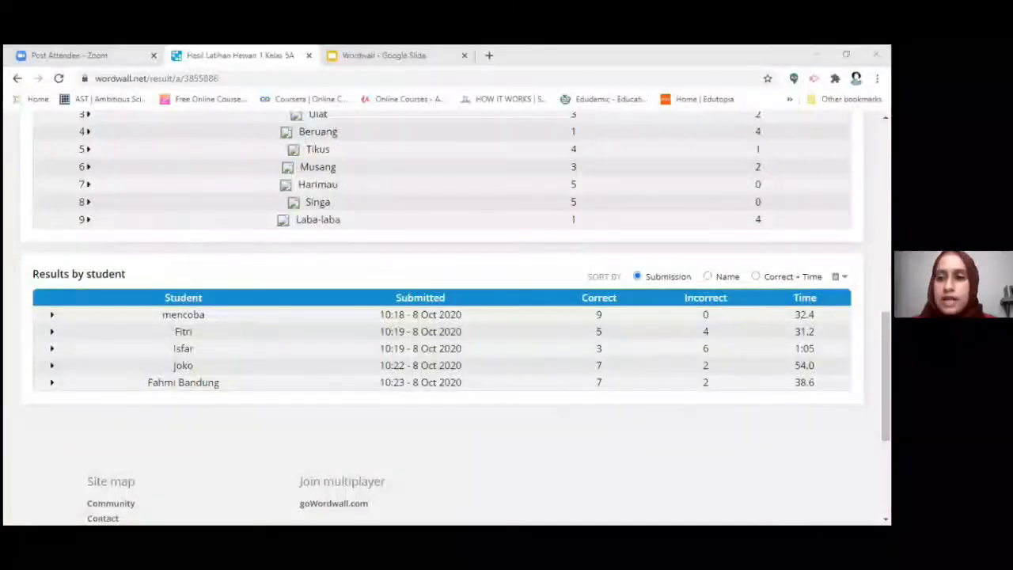
pyautogui.scroll(10, 549, 143)
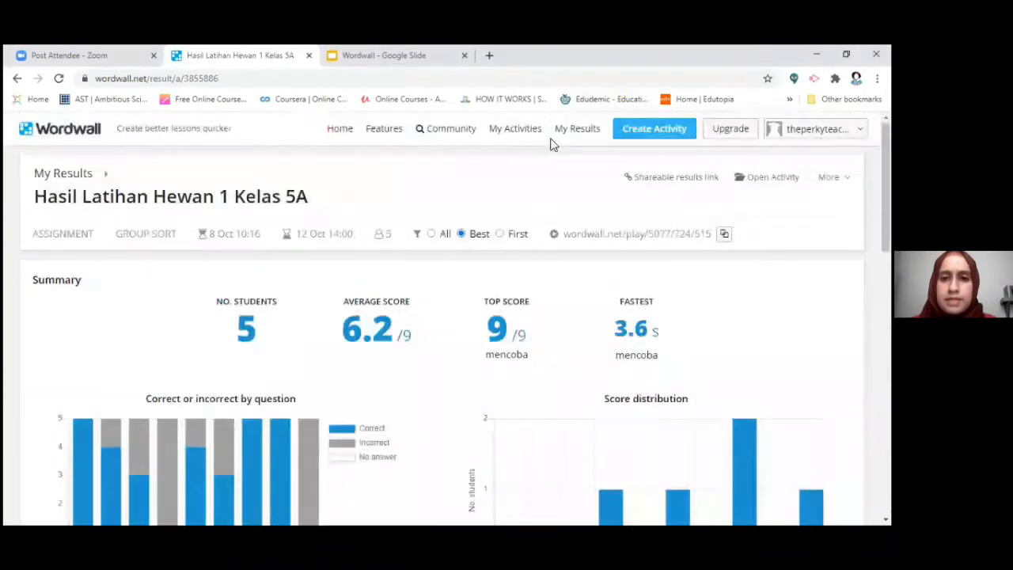
pyautogui.click(515, 128)
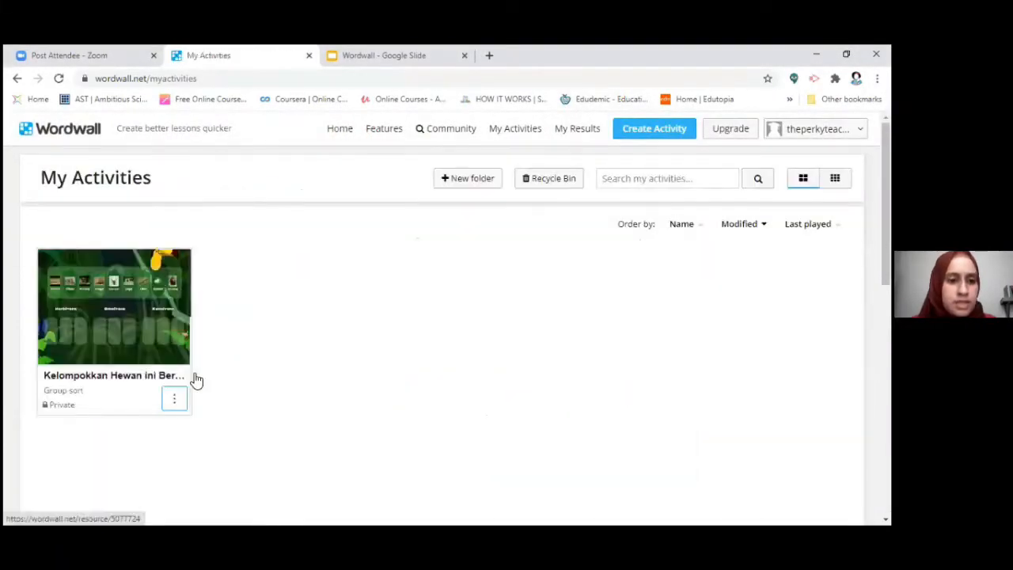
pyautogui.click(174, 398)
pyautogui.click(225, 377)
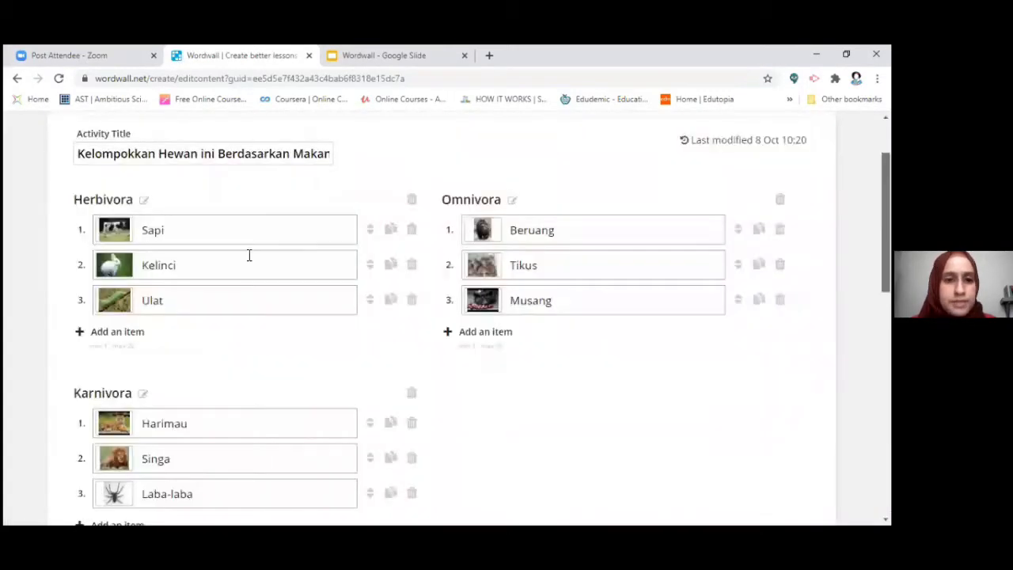
# - Add a blank fourth item to the Herbivora group and delete it again
pyautogui.click(76, 326)
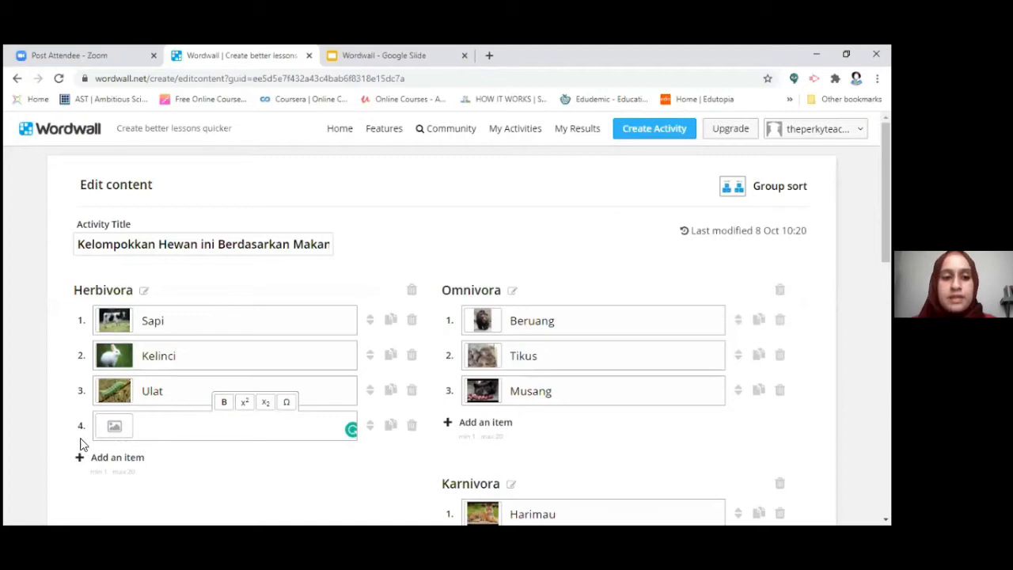
pyautogui.click(412, 428)
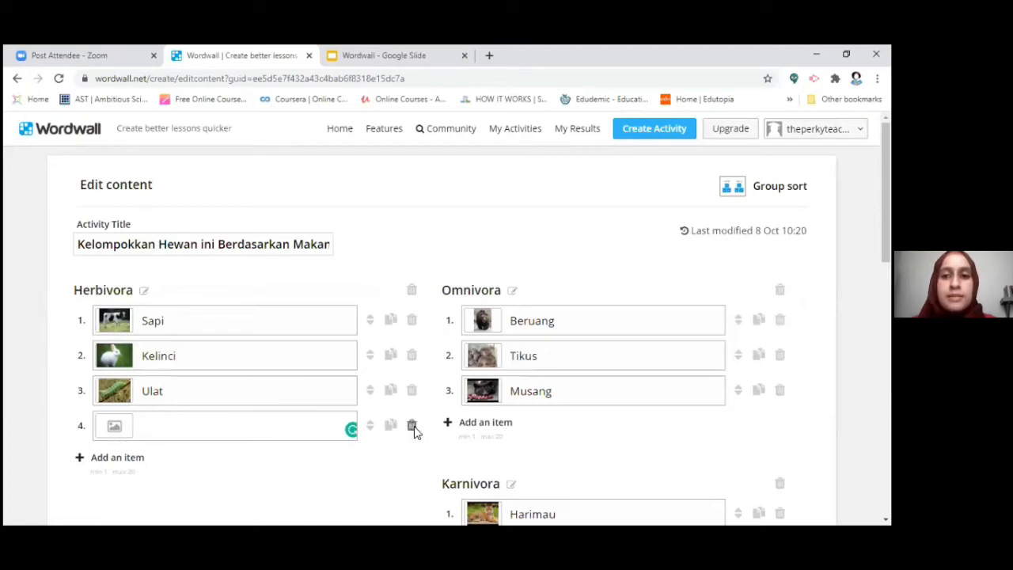
pyautogui.scroll(-3, 443, 316)
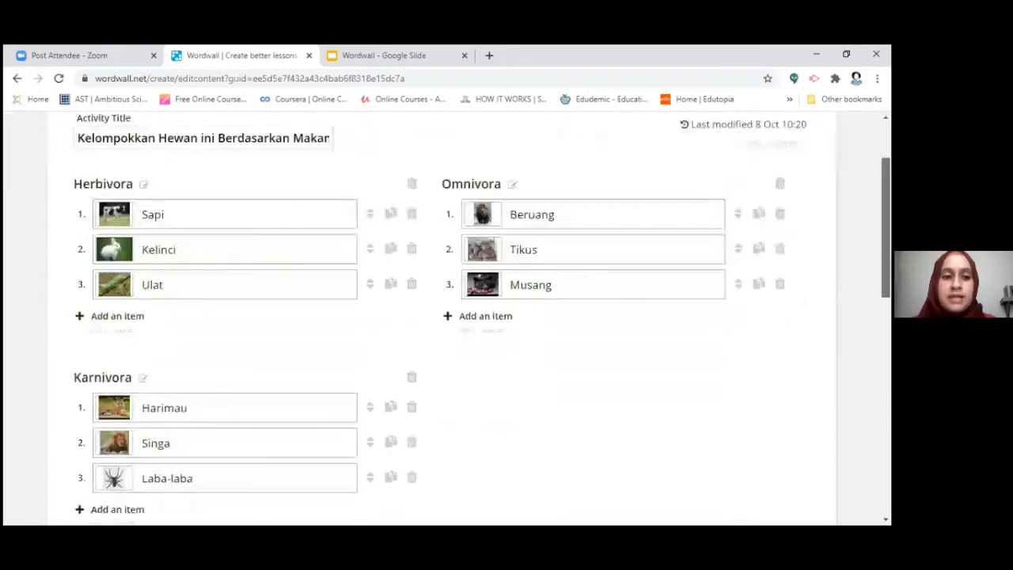
pyautogui.scroll(1, 443, 317)
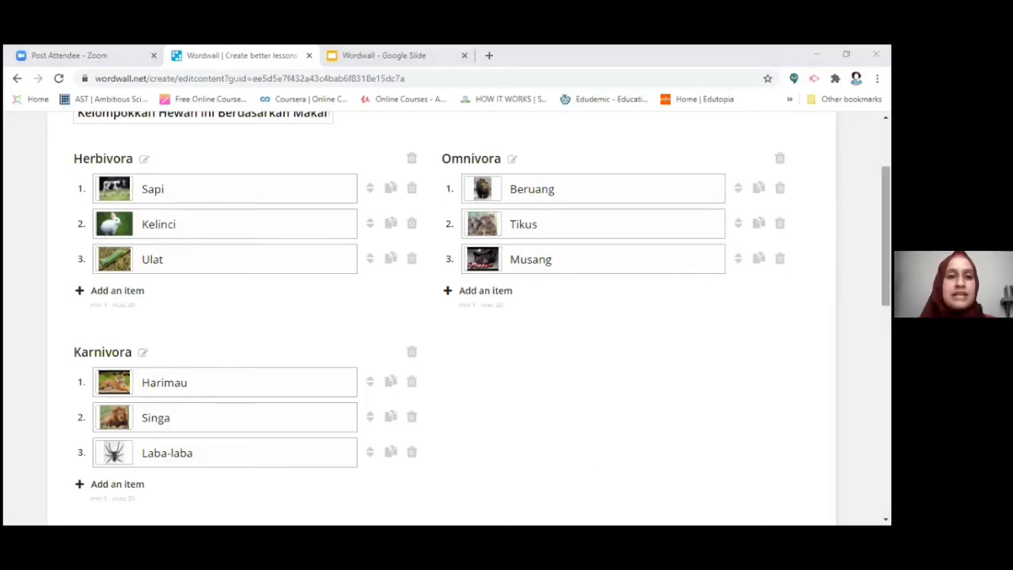
pyautogui.scroll(2, 447, 317)
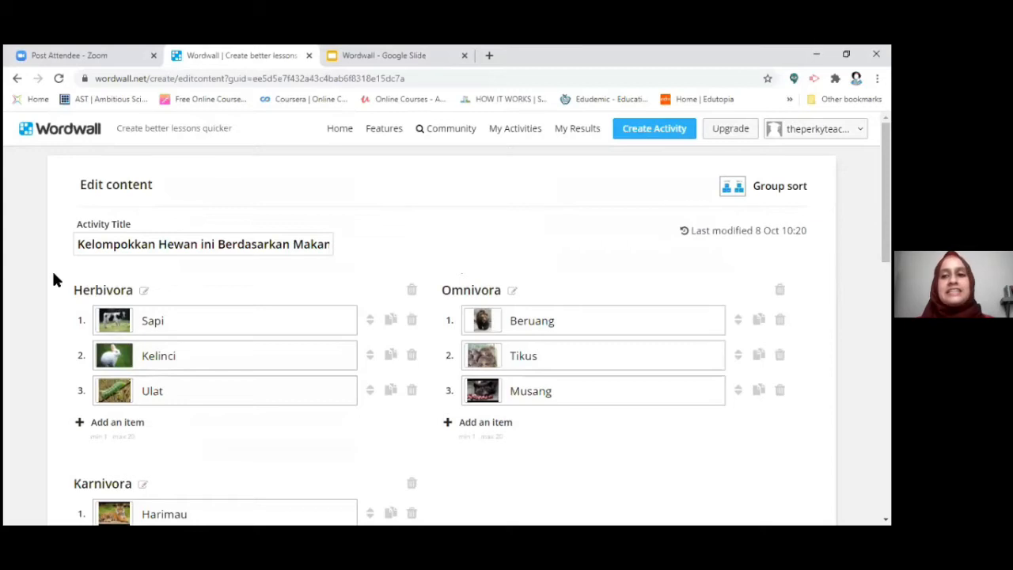
# - Open the Kelompokkan Hewan ini Berdasarkan Makanannya! activity page from My Activities and highlight its Switch template heading
pyautogui.click(513, 128)
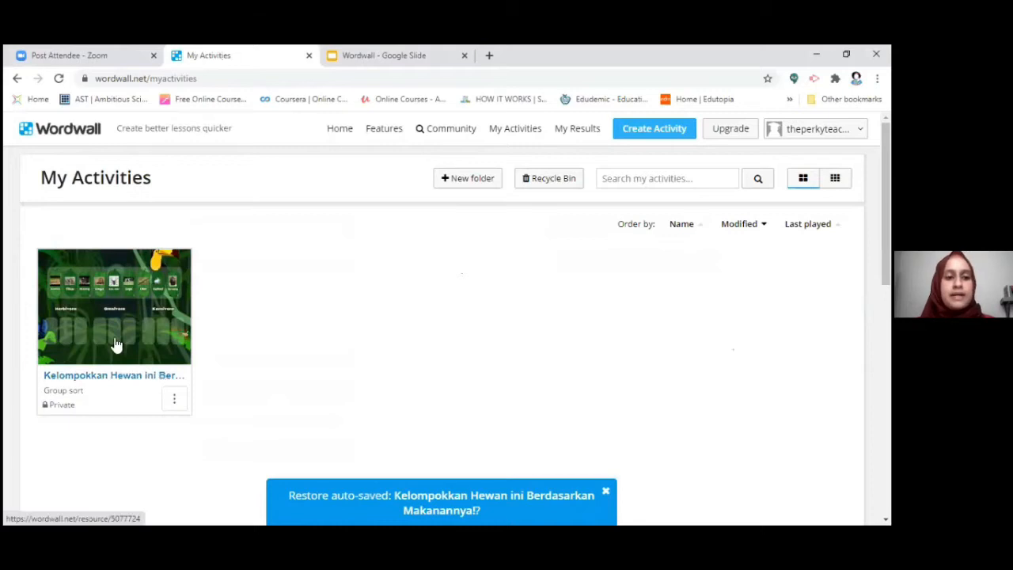
pyautogui.click(174, 409)
pyautogui.click(84, 479)
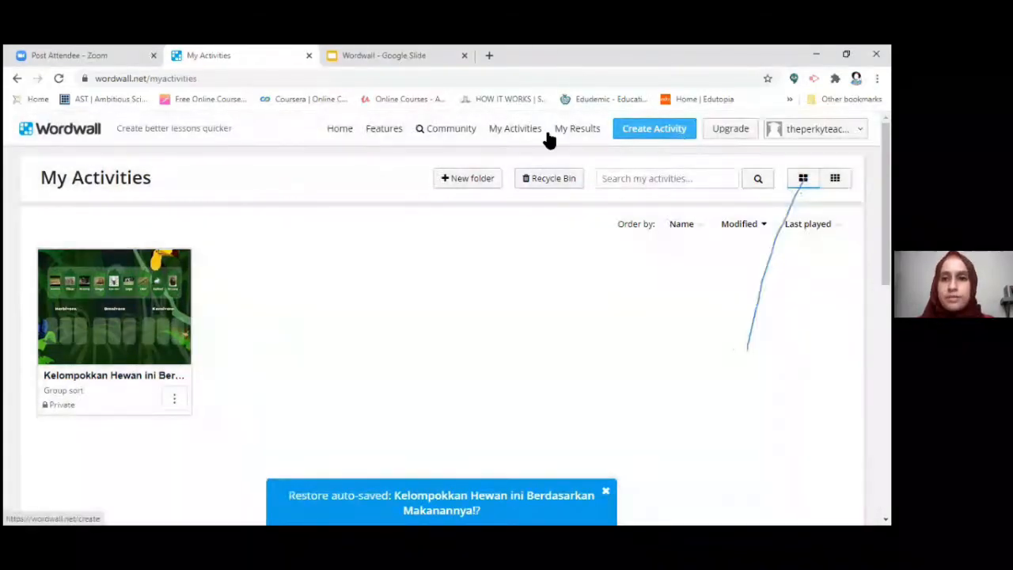
pyautogui.click(118, 341)
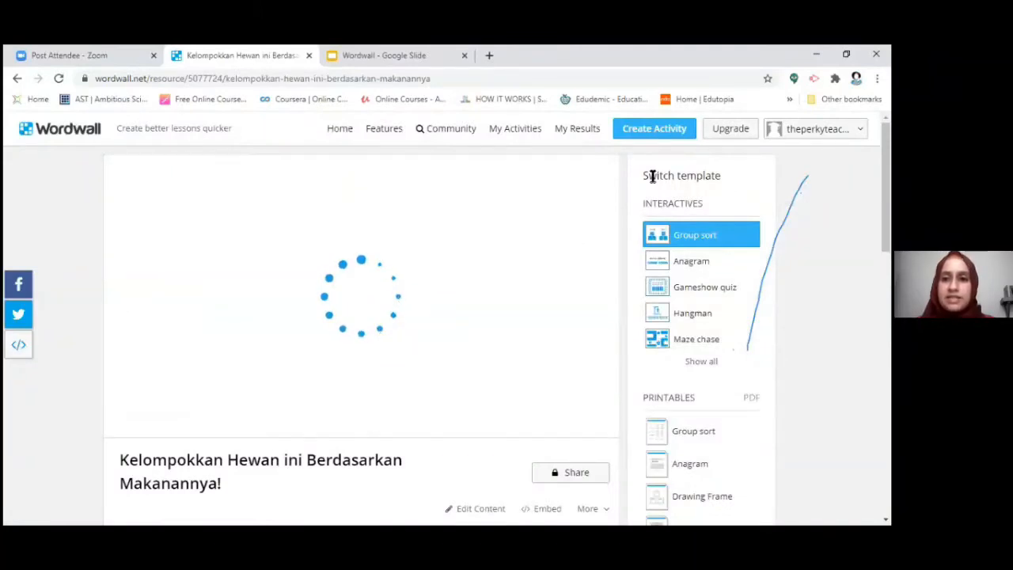
pyautogui.moveTo(649, 175); pyautogui.dragTo(659, 175)
pyautogui.moveTo(724, 180); pyautogui.dragTo(692, 188)
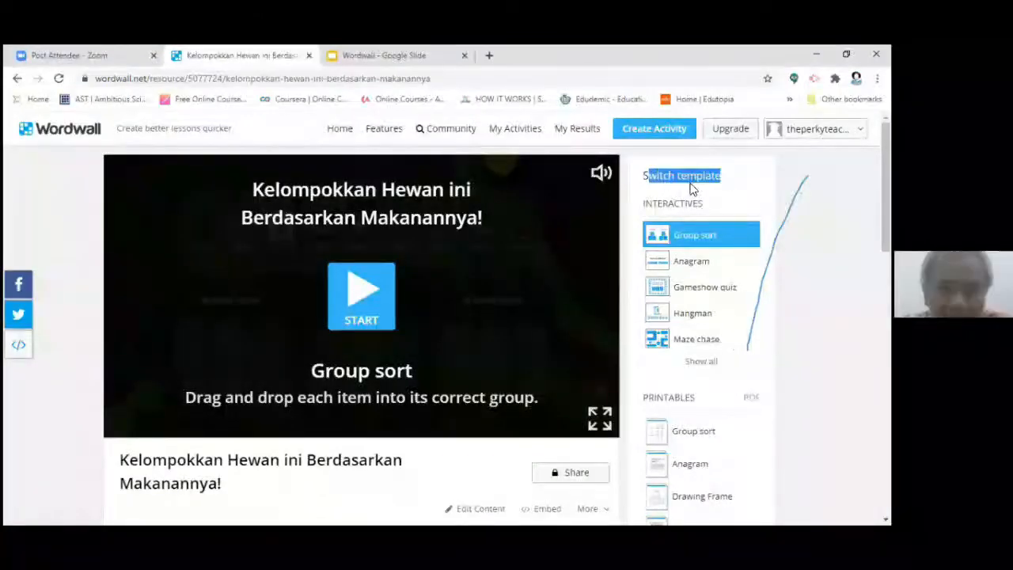
pyautogui.click(693, 188)
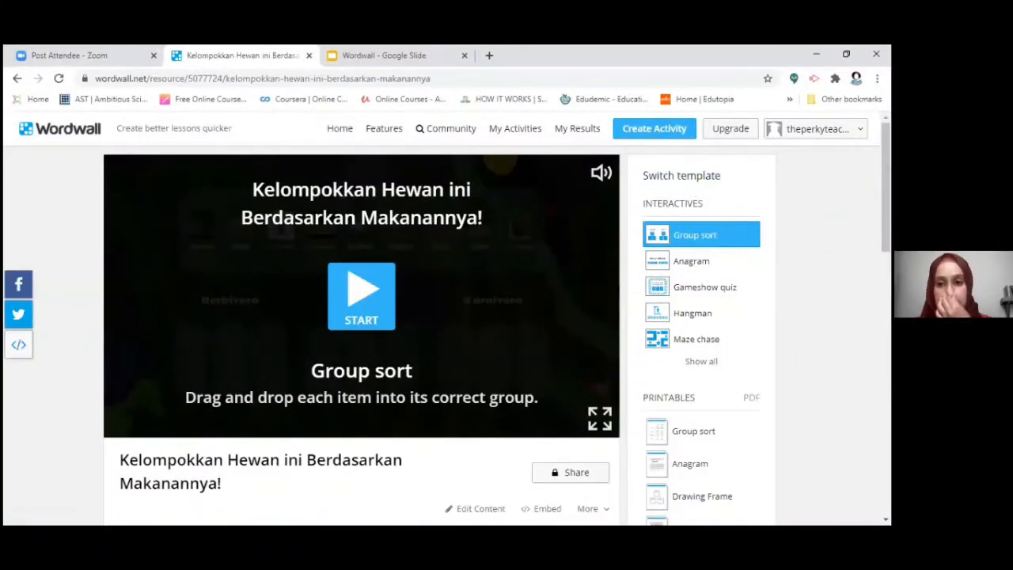
# - Switch the activity's interactive template from Group sort to Maze chase and start the game
pyautogui.scroll(-1, 447, 318)
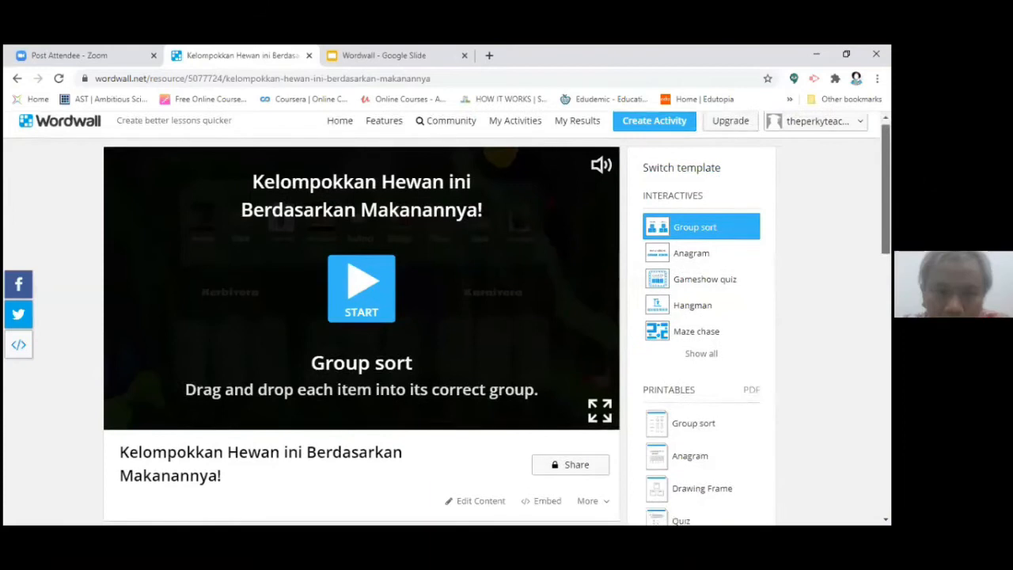
pyautogui.scroll(1, 447, 318)
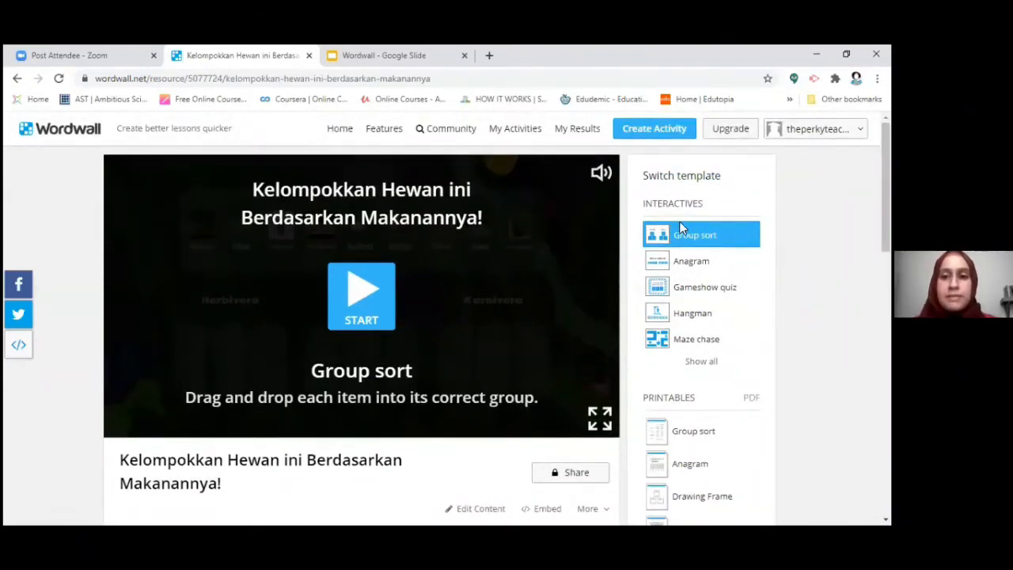
pyautogui.click(690, 342)
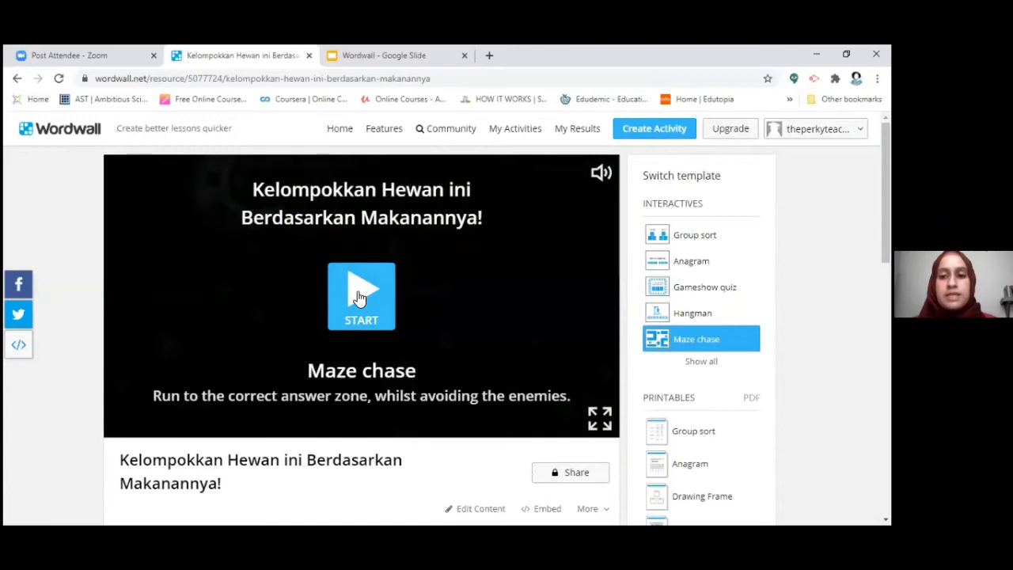
pyautogui.click(428, 294)
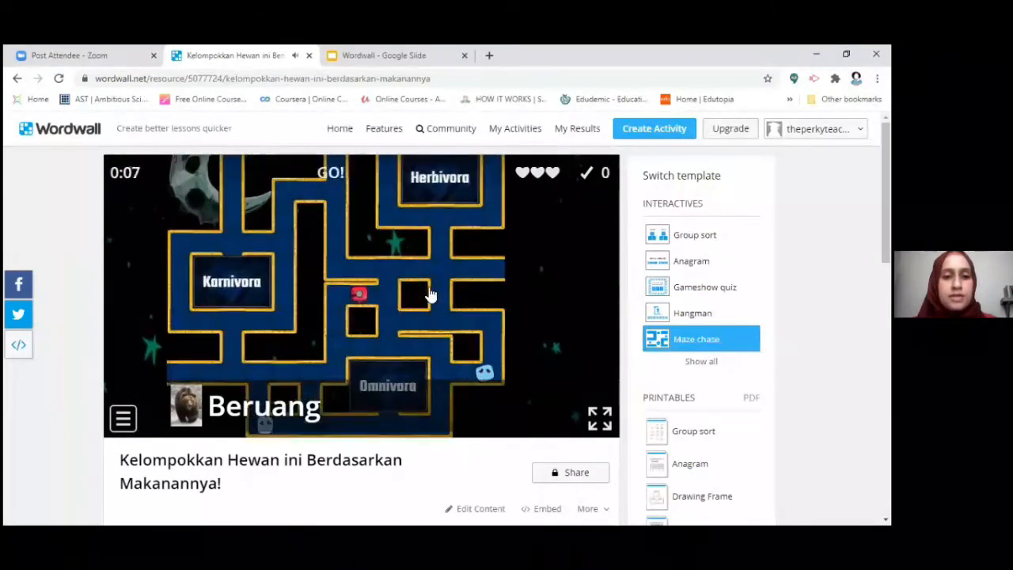
# - Steer the red character through the maze past the enemies into the Omnivora zone to answer Beruang
pyautogui.press('Left')
pyautogui.press('Right')
pyautogui.press('Up')
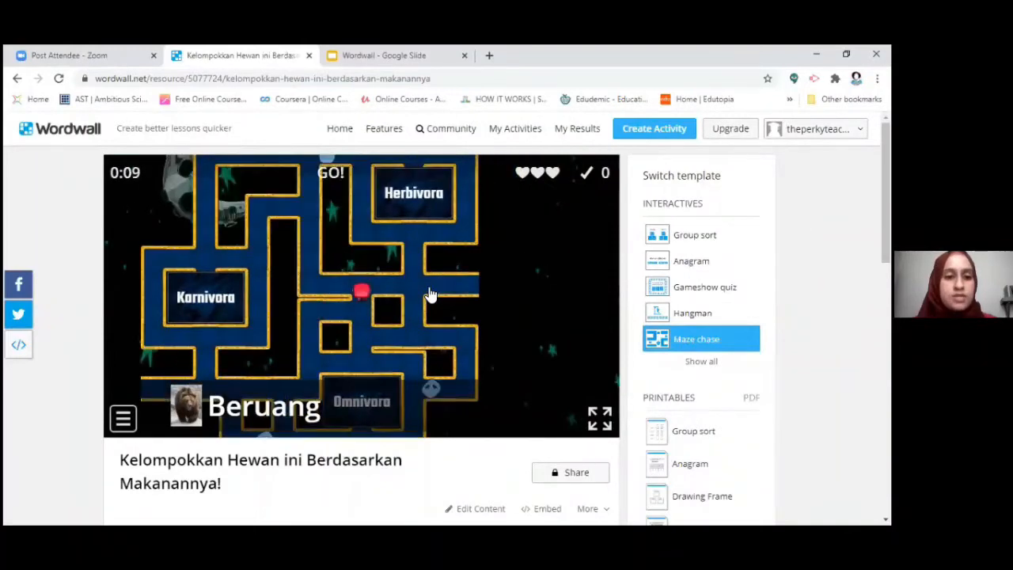
pyautogui.press('Left')
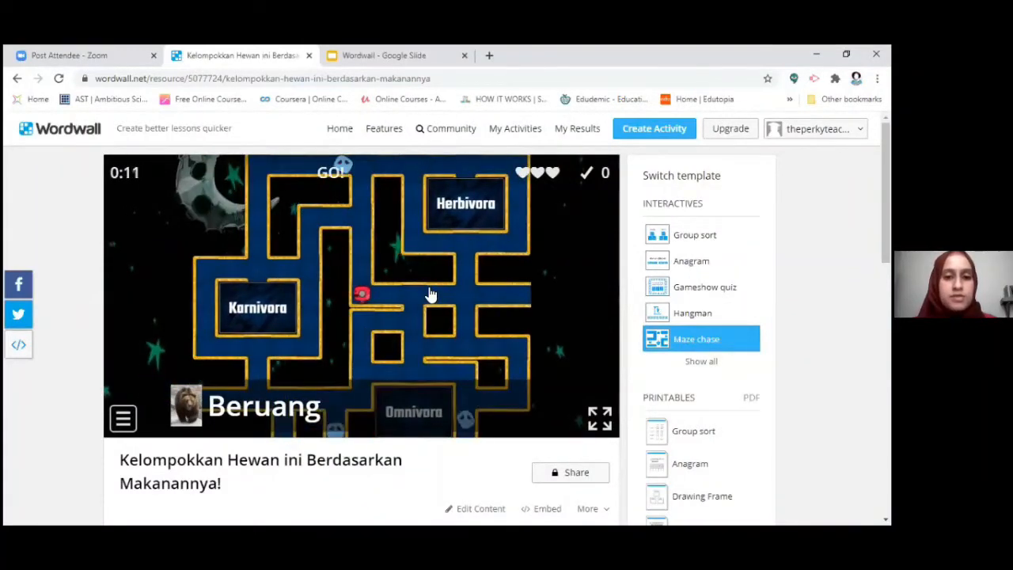
pyautogui.press('Right')
pyautogui.press('Down')
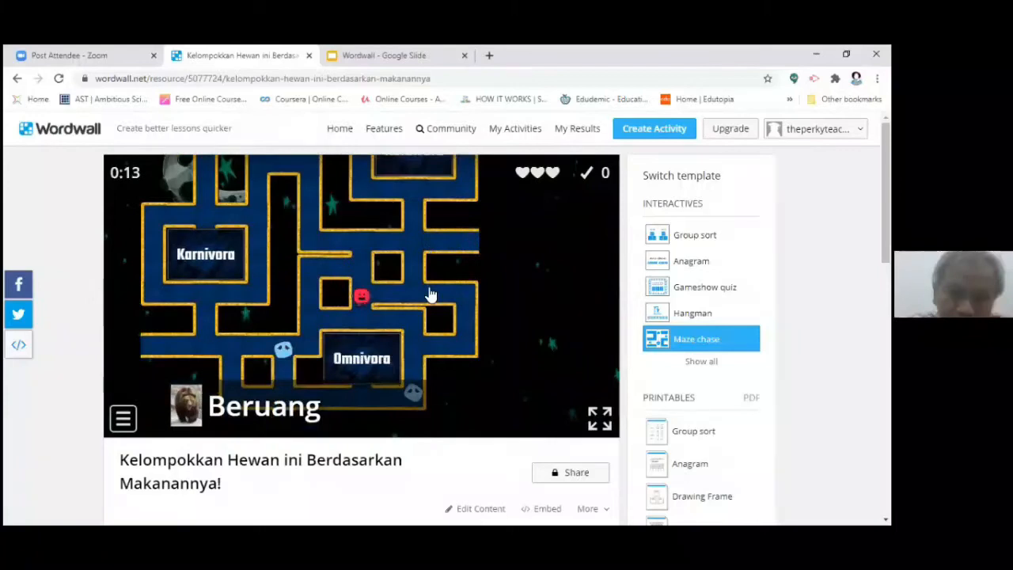
pyautogui.press('Right')
pyautogui.press('Down')
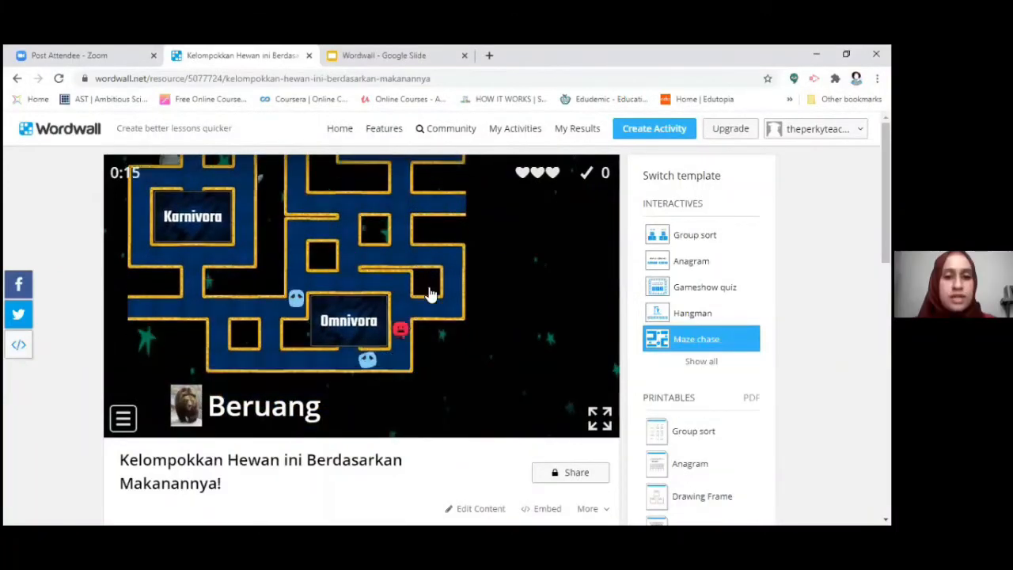
pyautogui.press('Up')
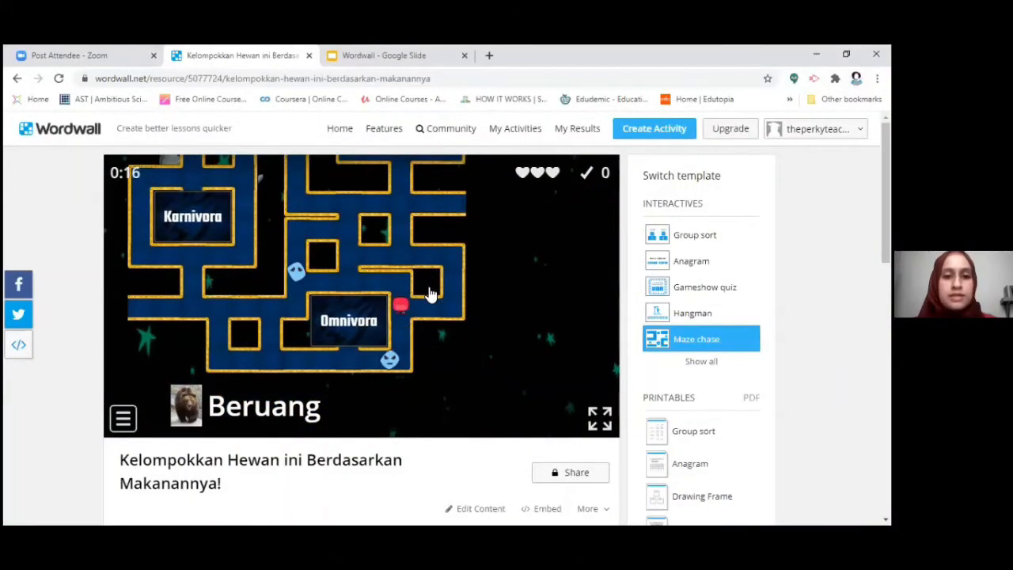
pyautogui.press('Left')
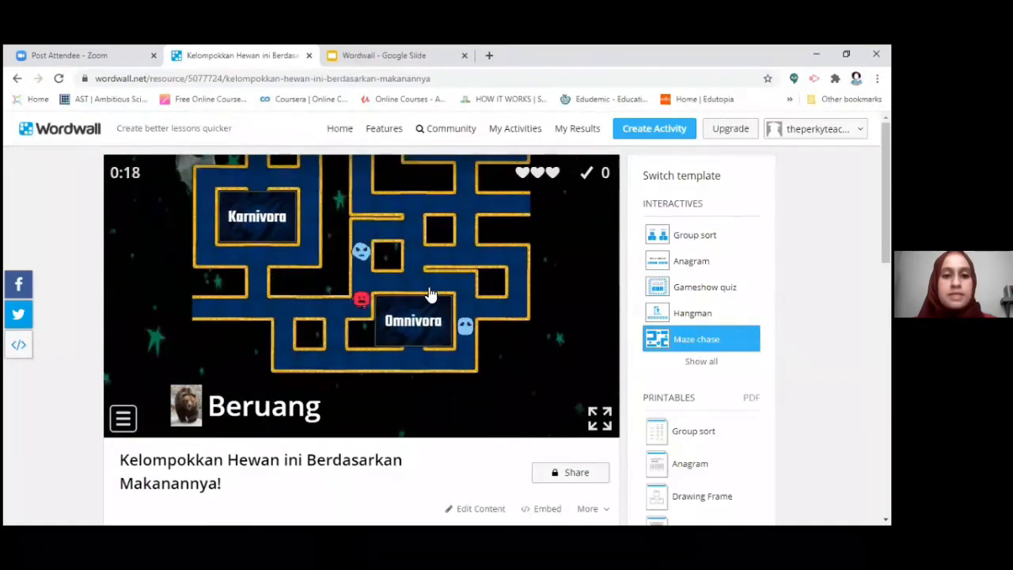
pyautogui.press('Down')
pyautogui.press('Right')
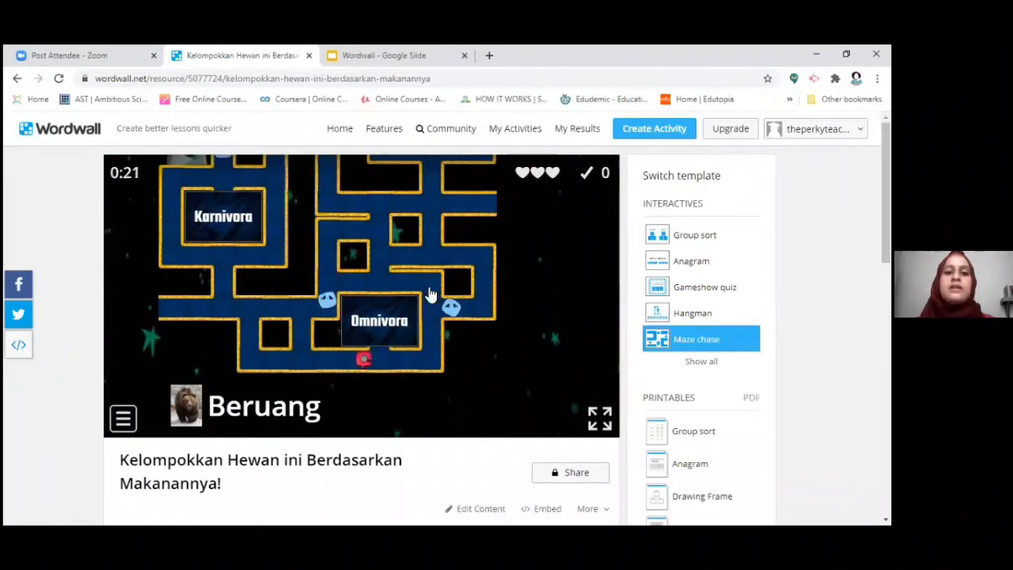
pyautogui.press('Up')
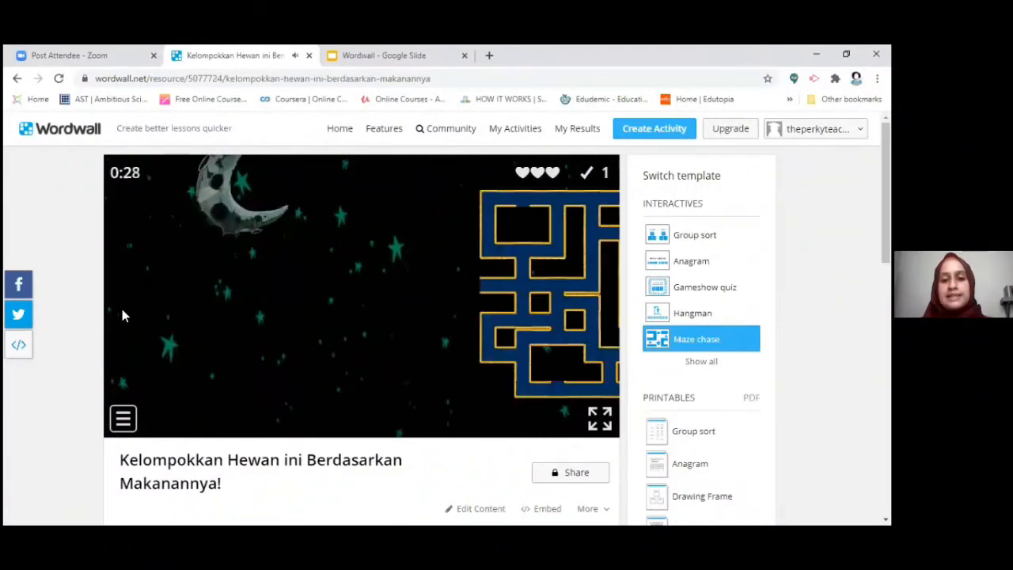
# - Open the switched activity's content for editing by duplicating it and editing the copy as Maze chase
pyautogui.scroll(-1, 606, 192)
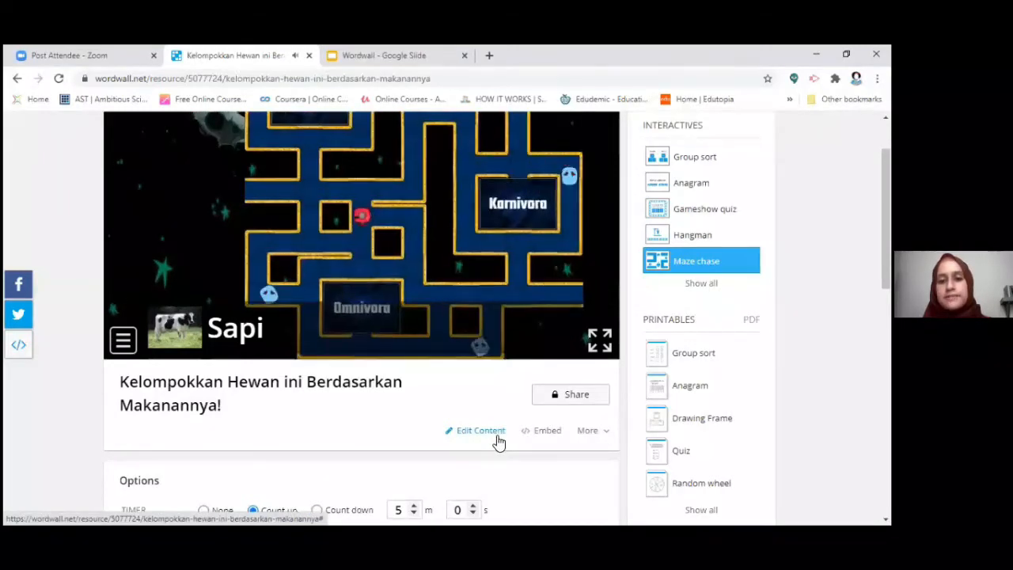
pyautogui.click(499, 440)
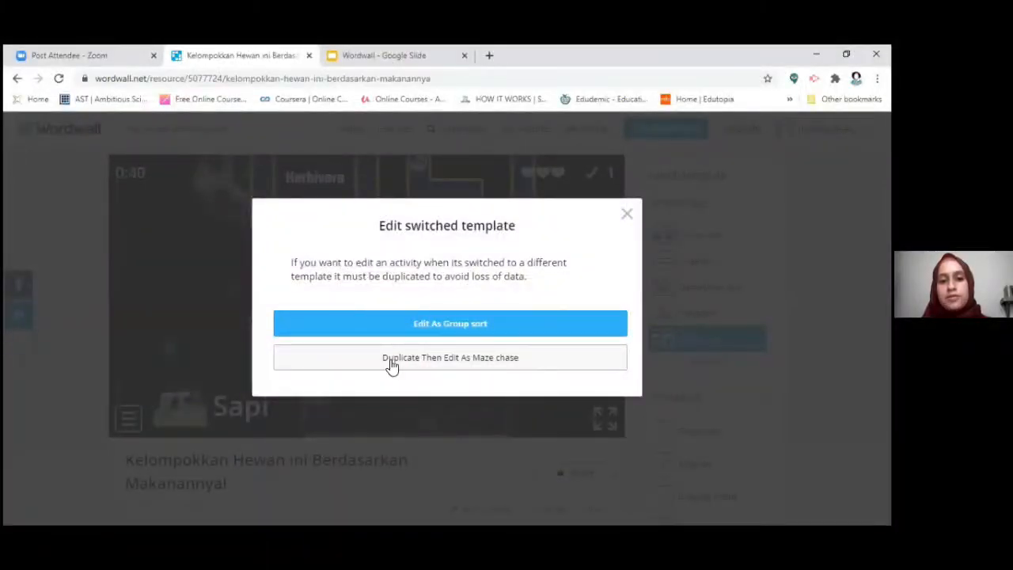
pyautogui.click(491, 364)
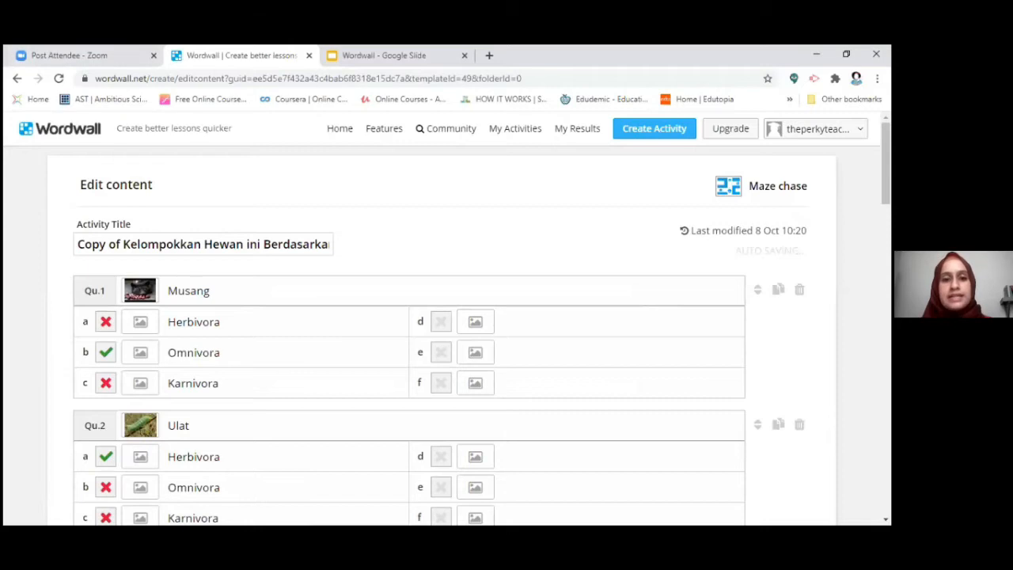
# - Look through the questions and answer options of the duplicated Maze chase activity, from Qu.1 to Qu.9
pyautogui.scroll(-1, 444, 317)
pyautogui.scroll(-14, 444, 316)
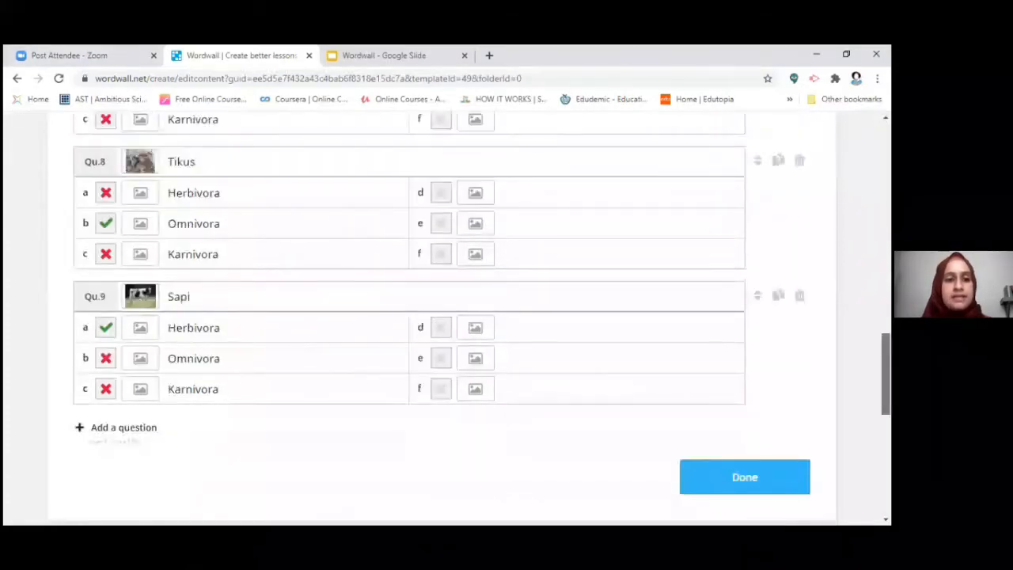
pyautogui.scroll(5, 444, 316)
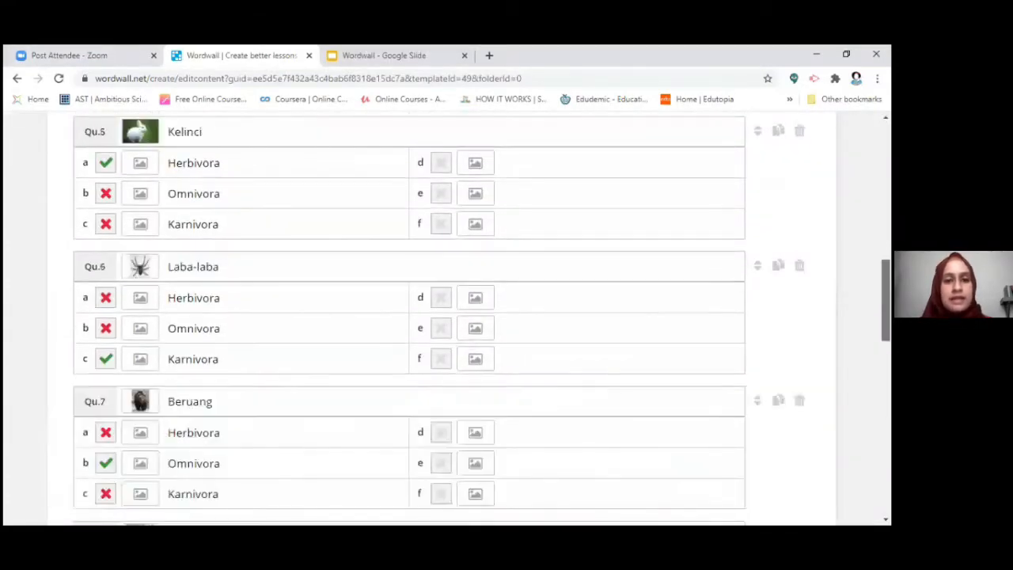
pyautogui.scroll(9, 443, 316)
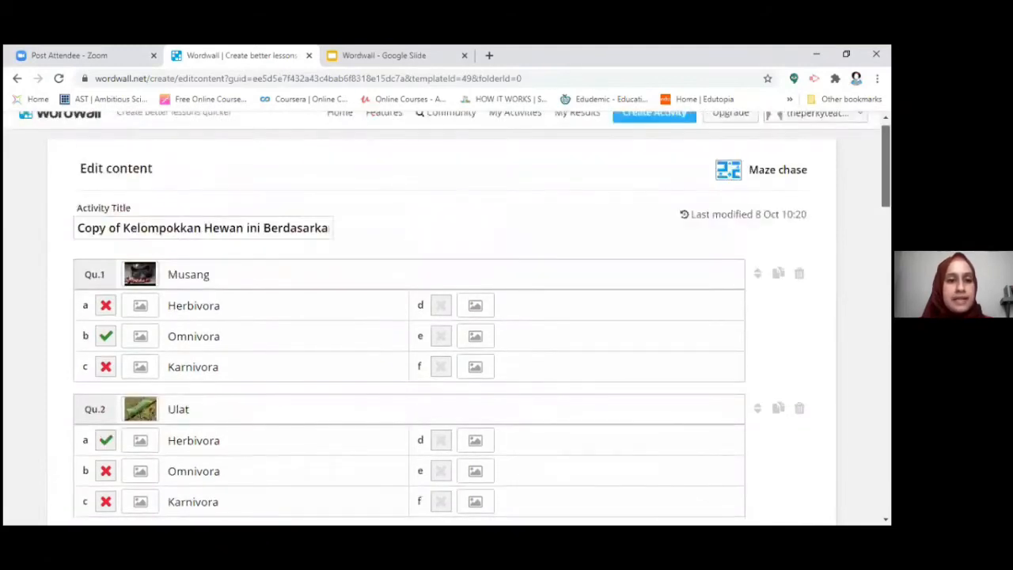
pyautogui.scroll(-2, 444, 317)
pyautogui.scroll(1, 443, 317)
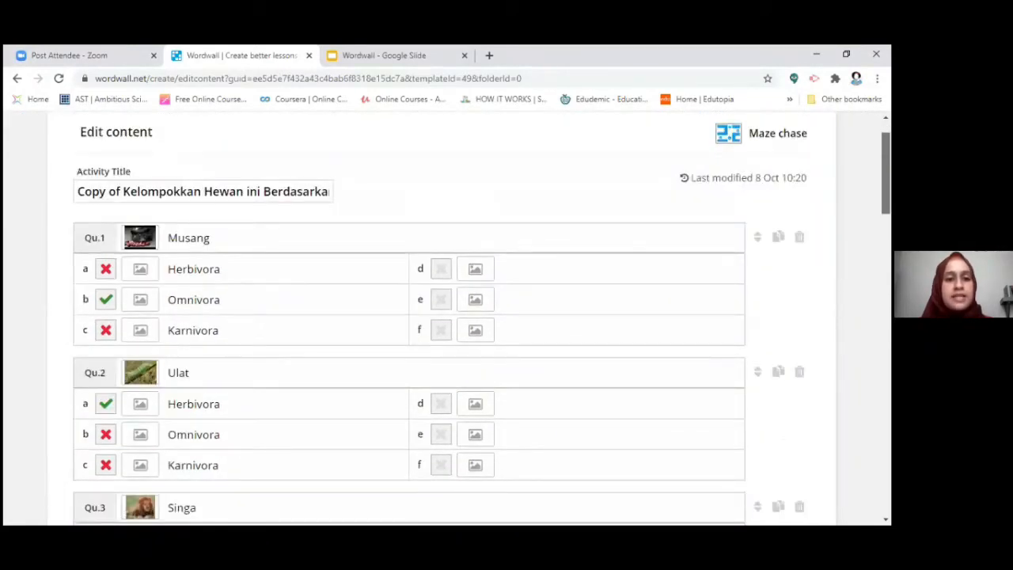
pyautogui.scroll(-1, 443, 317)
pyautogui.scroll(1, 443, 317)
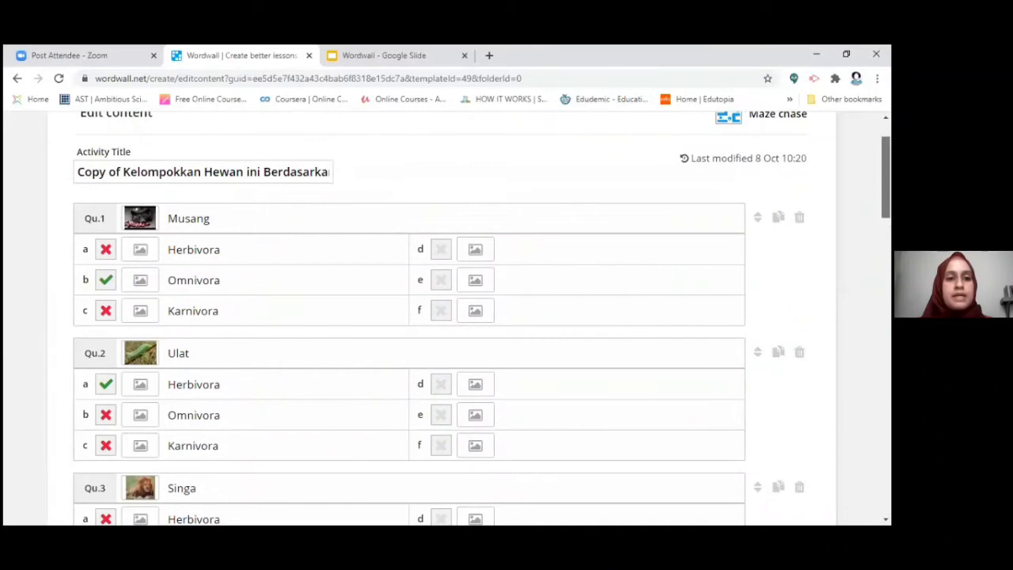
pyautogui.scroll(1, 443, 316)
# - Replace the duplicated activity's title with "Berhitung!"
pyautogui.click(162, 204)
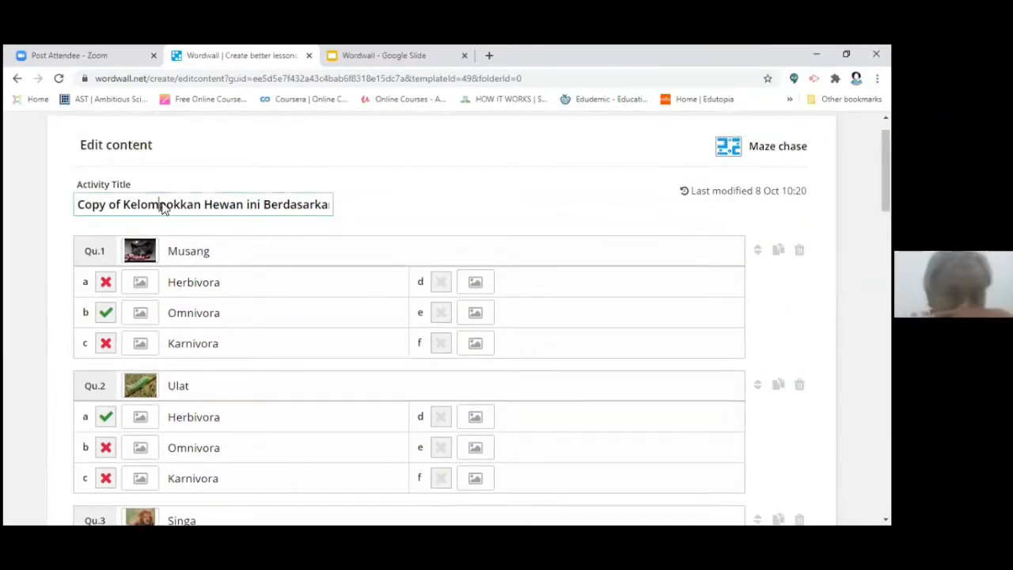
pyautogui.scroll(-10, 444, 317)
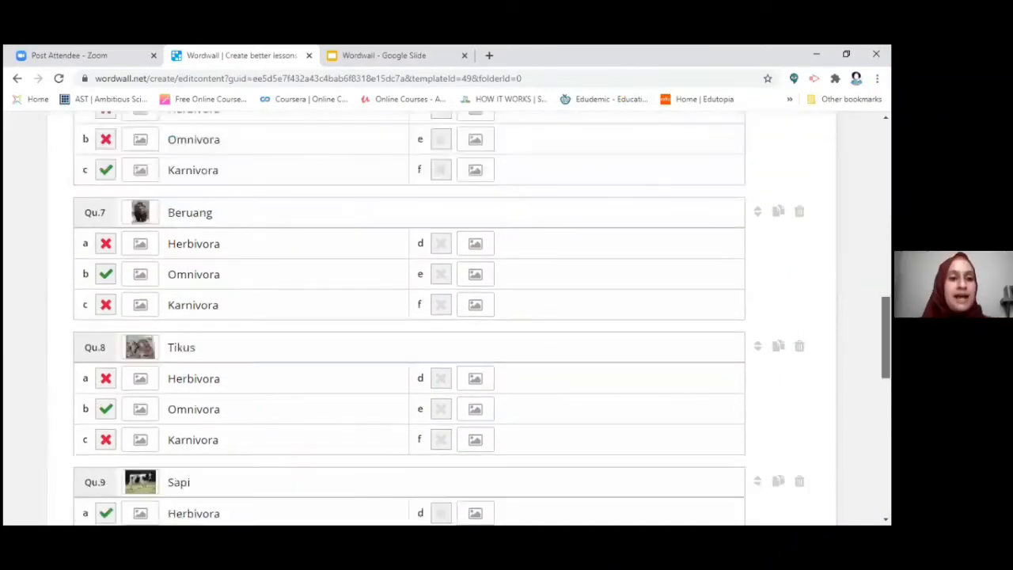
pyautogui.scroll(10, 377, 186)
pyautogui.scroll(1, 378, 186)
pyautogui.hotkey('shift', 'Right')
pyautogui.hotkey('ctrl', 'a')
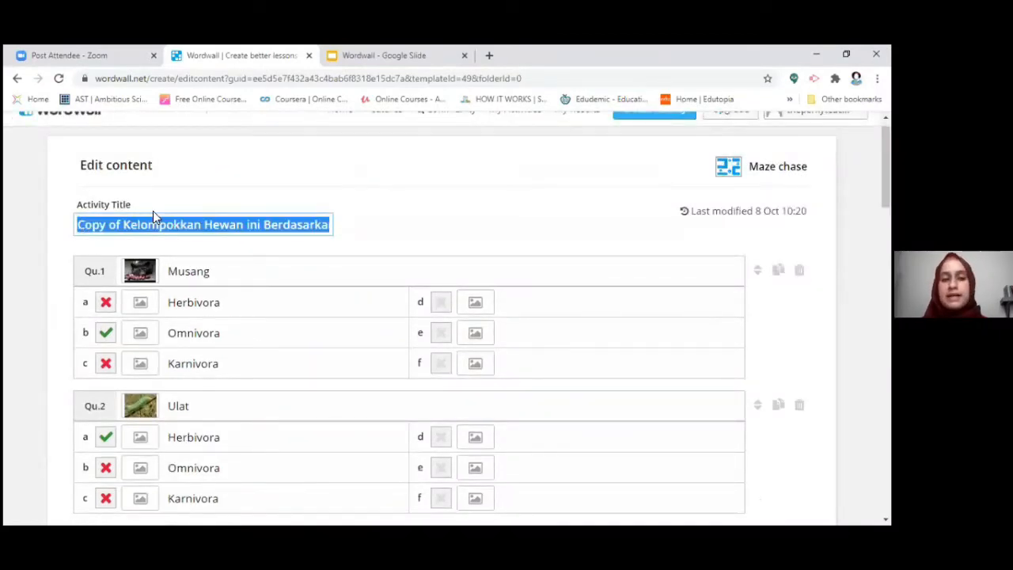
pyautogui.press('BackSpace')
pyautogui.write('Berhitung')
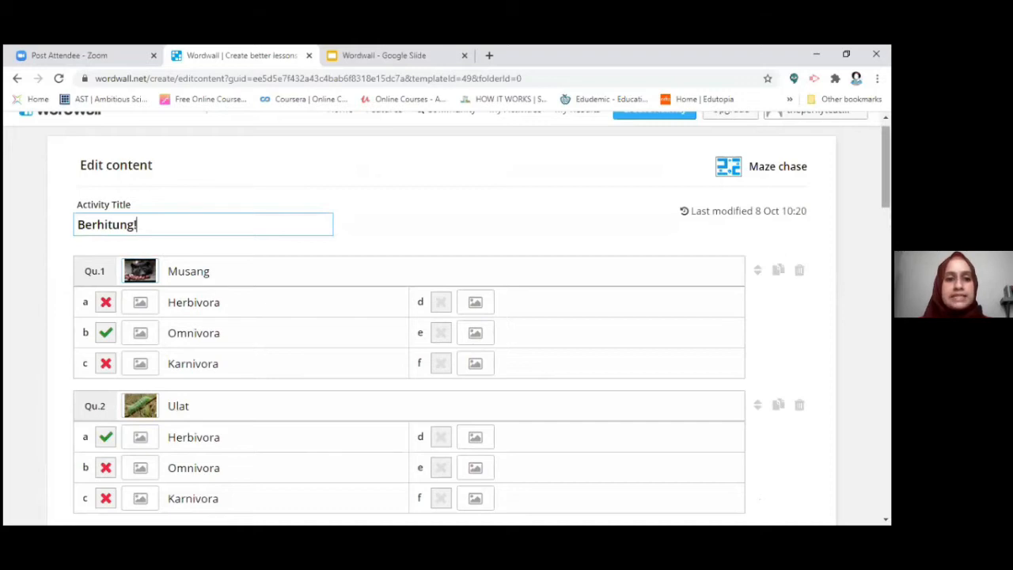
# - Remove the picture from Qu.1 and replace the question text Musang with 9+5
pyautogui.scroll(-1, 444, 356)
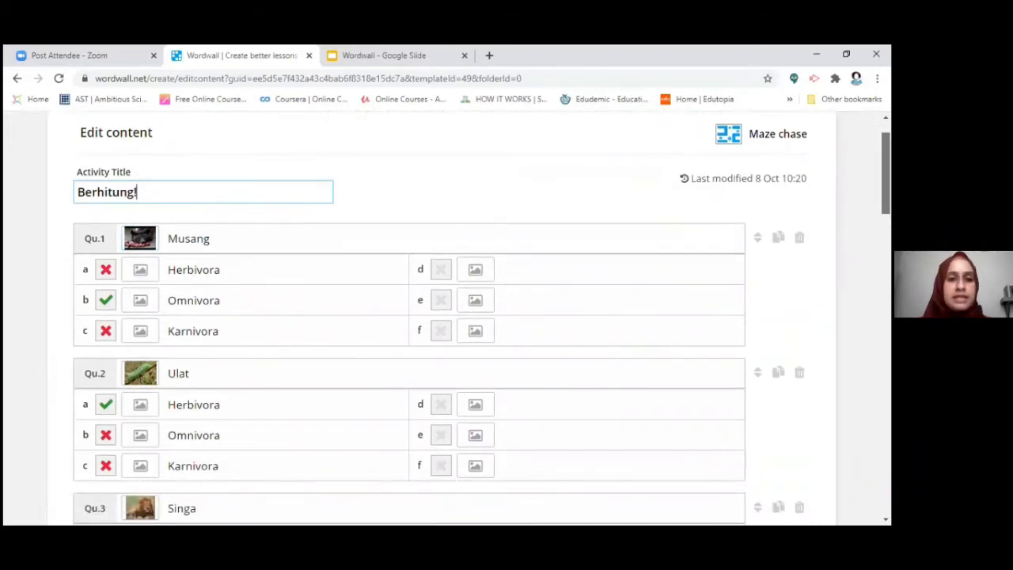
pyautogui.click(139, 238)
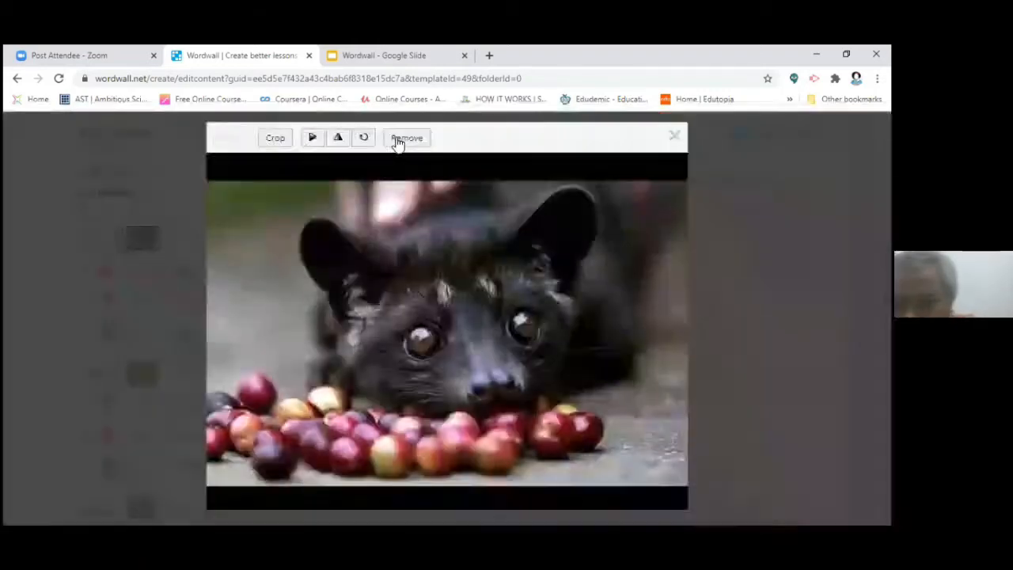
pyautogui.click(400, 139)
pyautogui.doubleClick(207, 238)
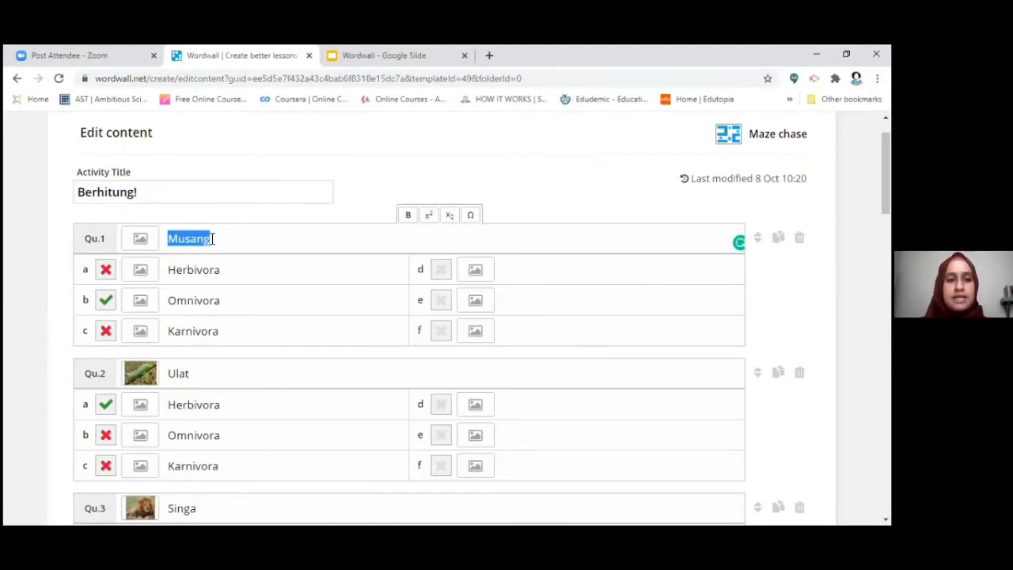
pyautogui.write('9')
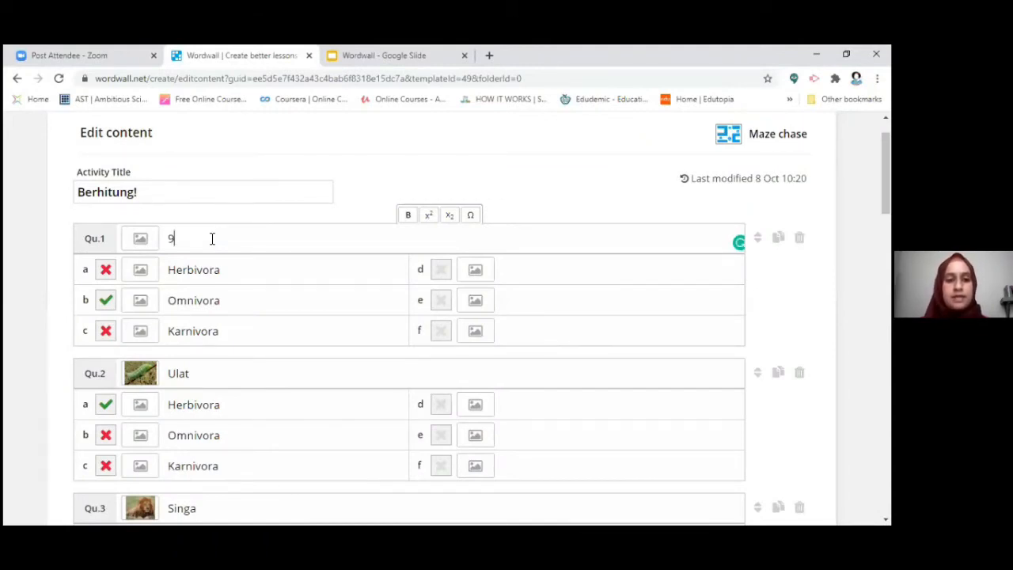
pyautogui.write('+5')
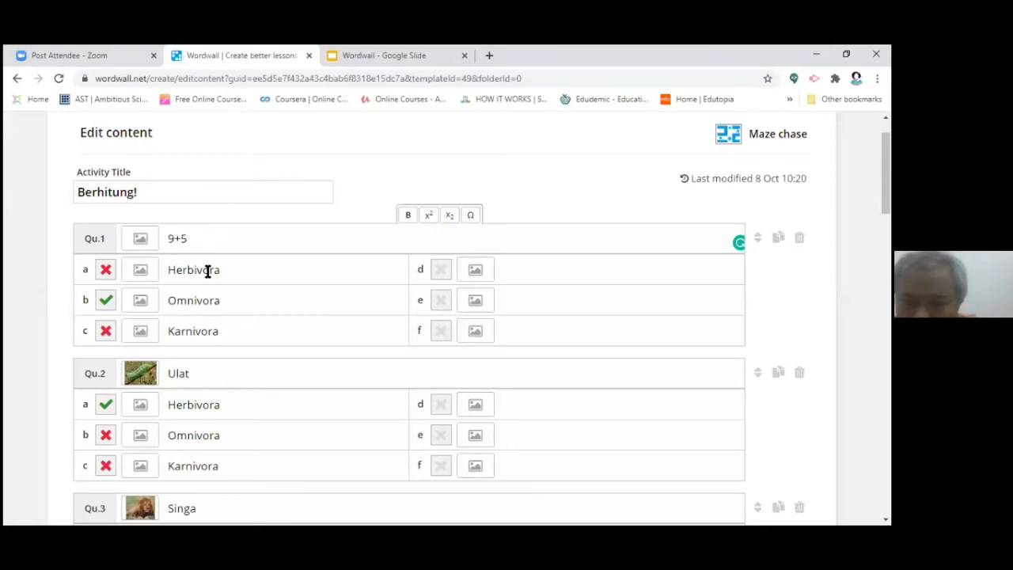
# - Set the Qu.1 answers a, b and c to 13, 14 and 15
pyautogui.doubleClick(207, 271)
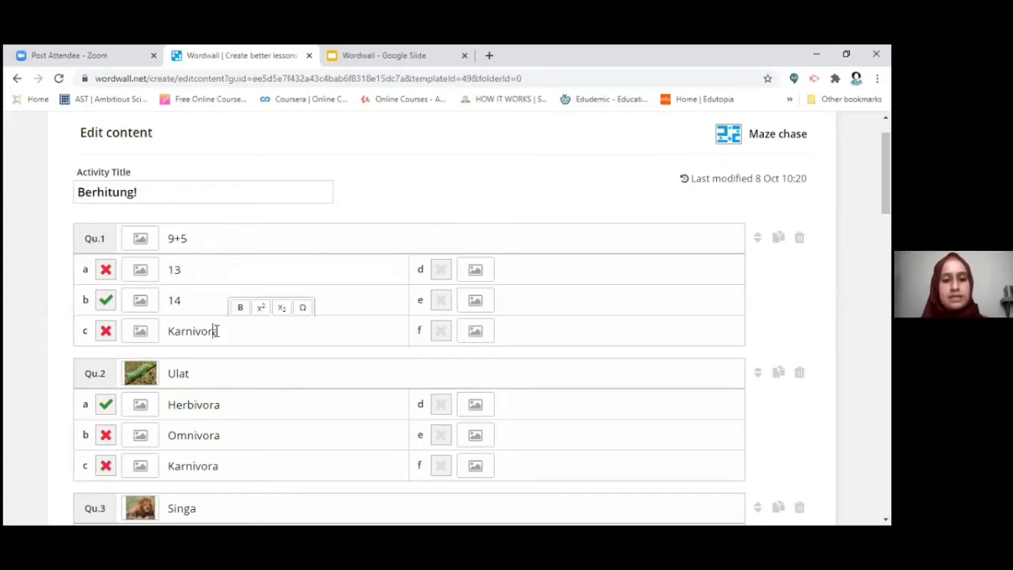
pyautogui.doubleClick(215, 331)
pyautogui.write('15')
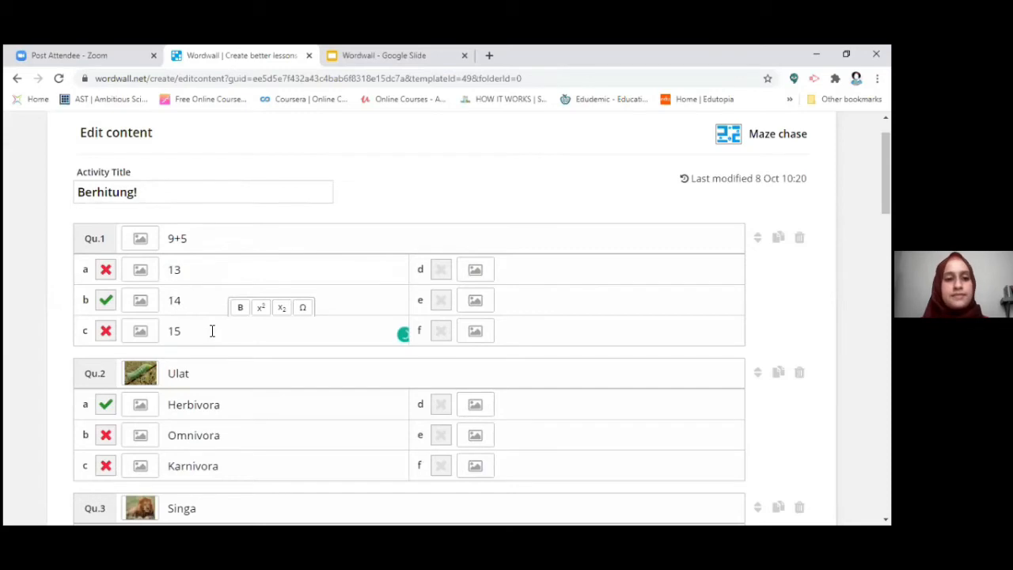
# - Remove the caterpillar picture from Qu.2 and replace the question text with 10+2
pyautogui.click(136, 370)
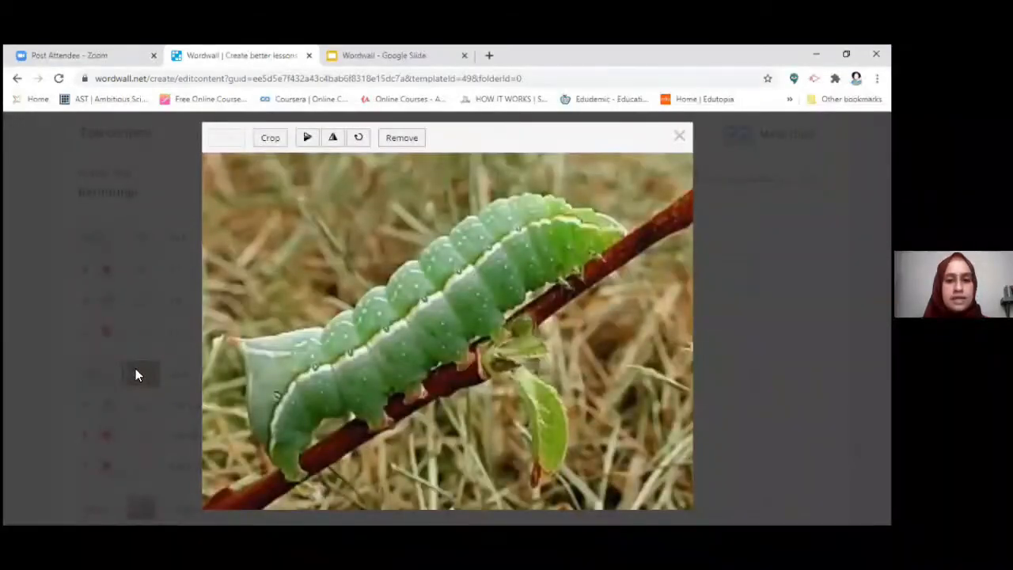
pyautogui.doubleClick(226, 379)
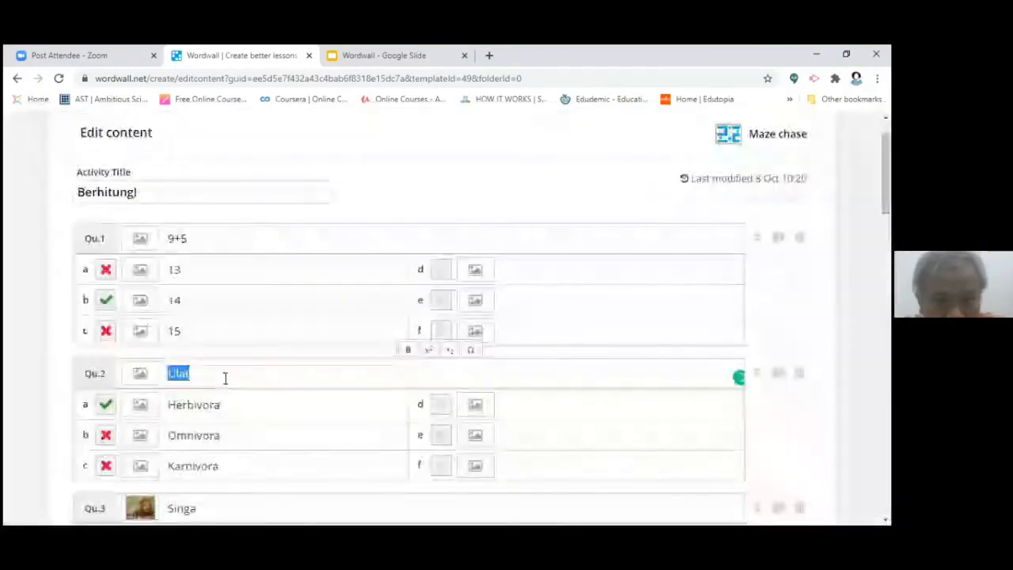
pyautogui.write('10+2')
# - Set the Qu.2 answers a, b and c to 12, 13 and 14
pyautogui.doubleClick(265, 396)
pyautogui.write('1')
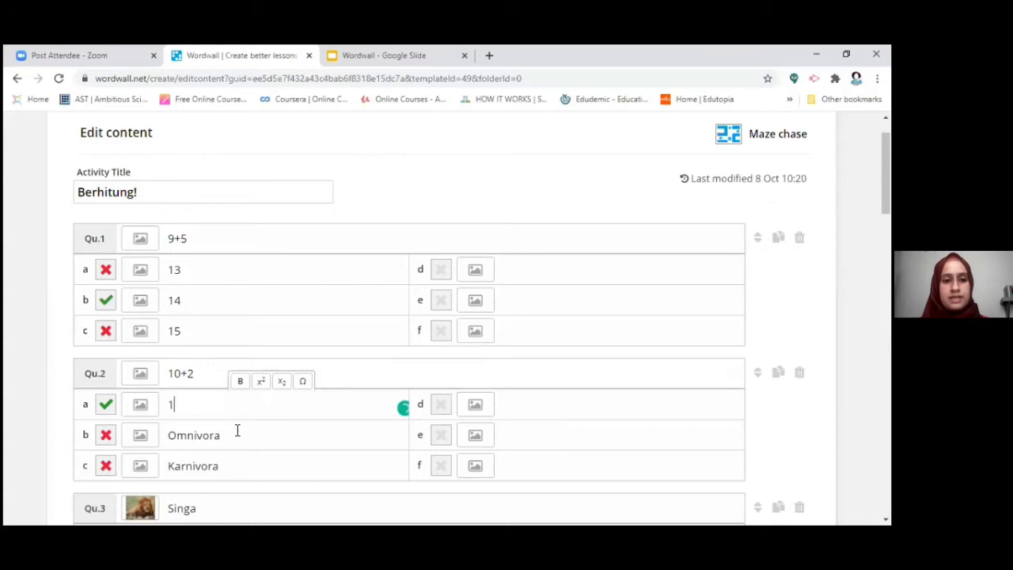
pyautogui.write('2')
pyautogui.doubleClick(236, 430)
pyautogui.write('13')
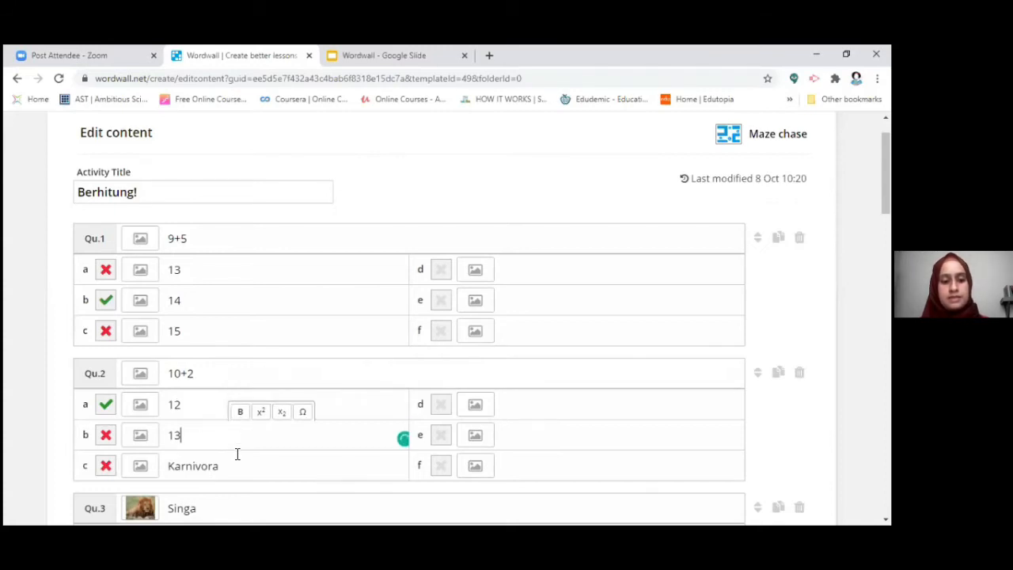
pyautogui.doubleClick(237, 454)
pyautogui.write('14')
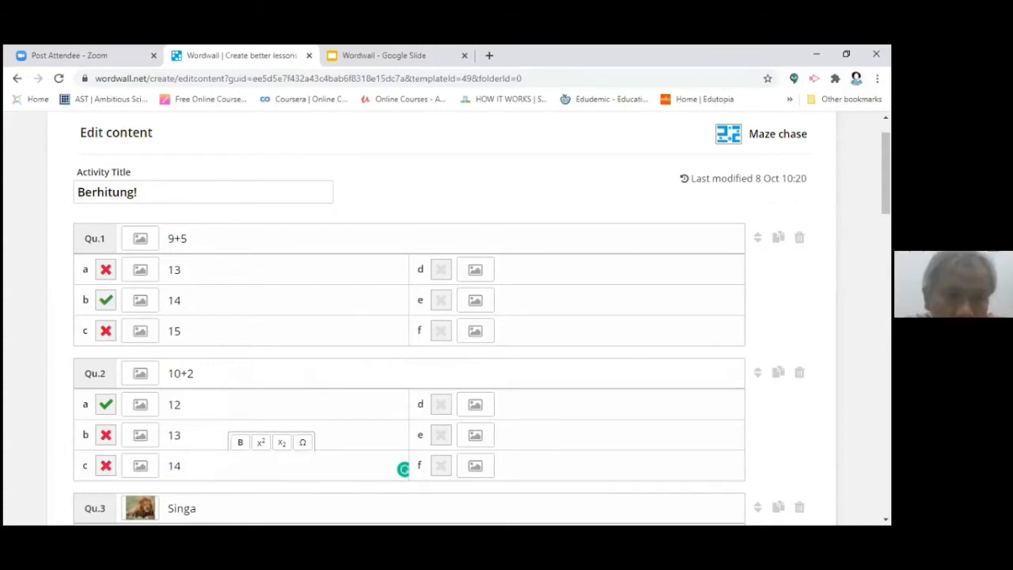
# - Remove the lion picture from Qu.3 and replace the question text with 20+11
pyautogui.scroll(-2, 119, 355)
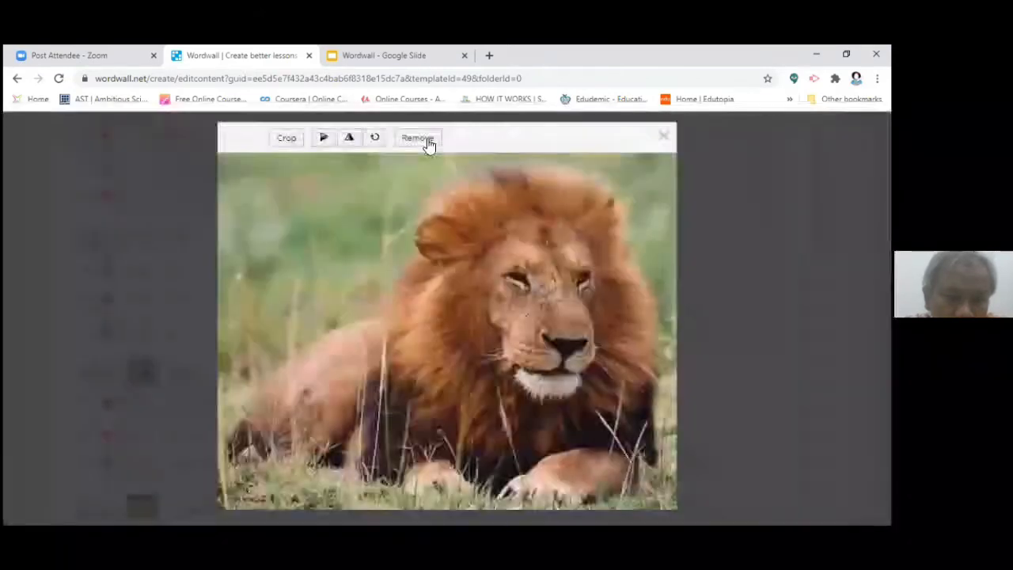
pyautogui.click(426, 140)
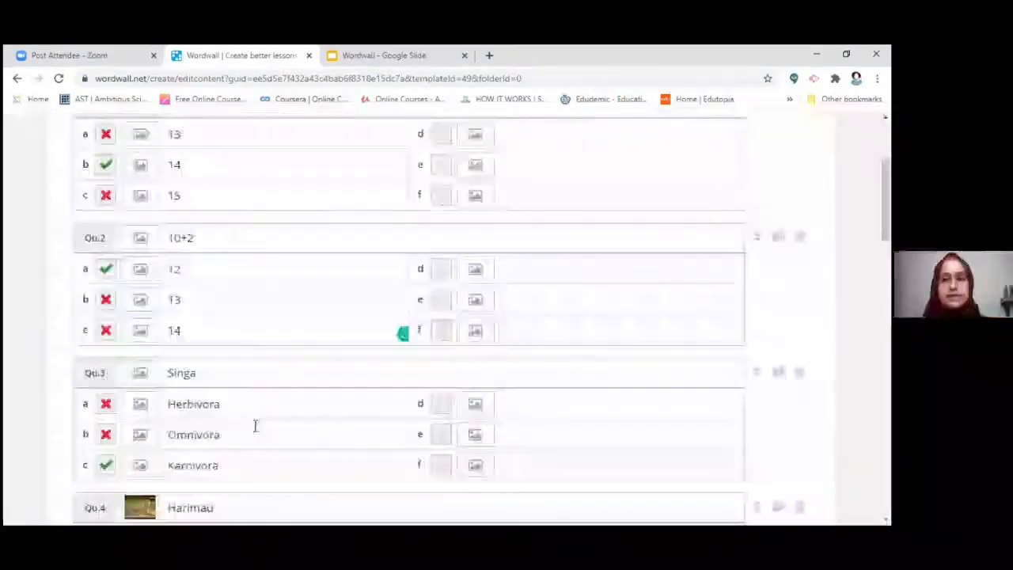
pyautogui.click(226, 373)
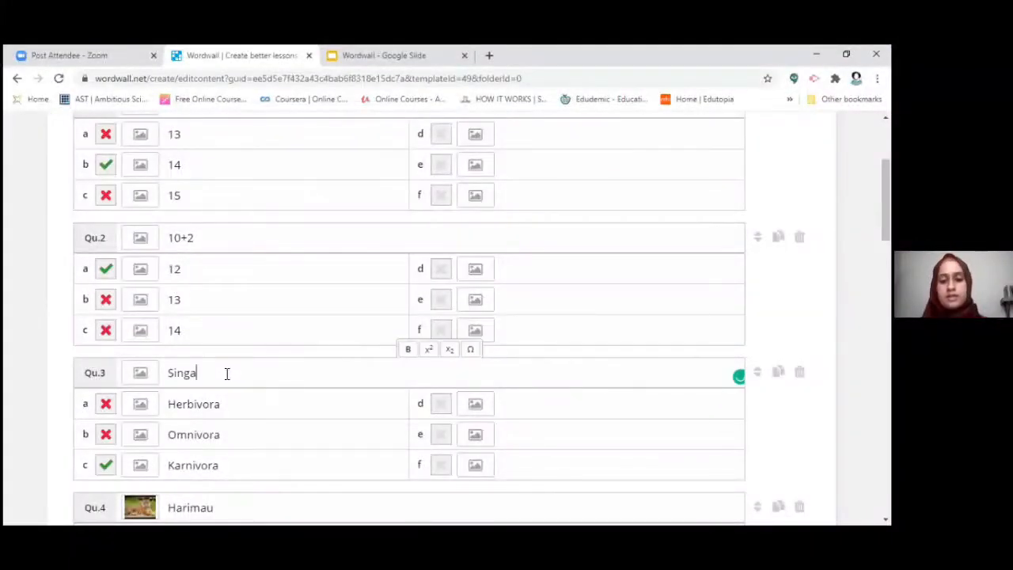
pyautogui.doubleClick(226, 373)
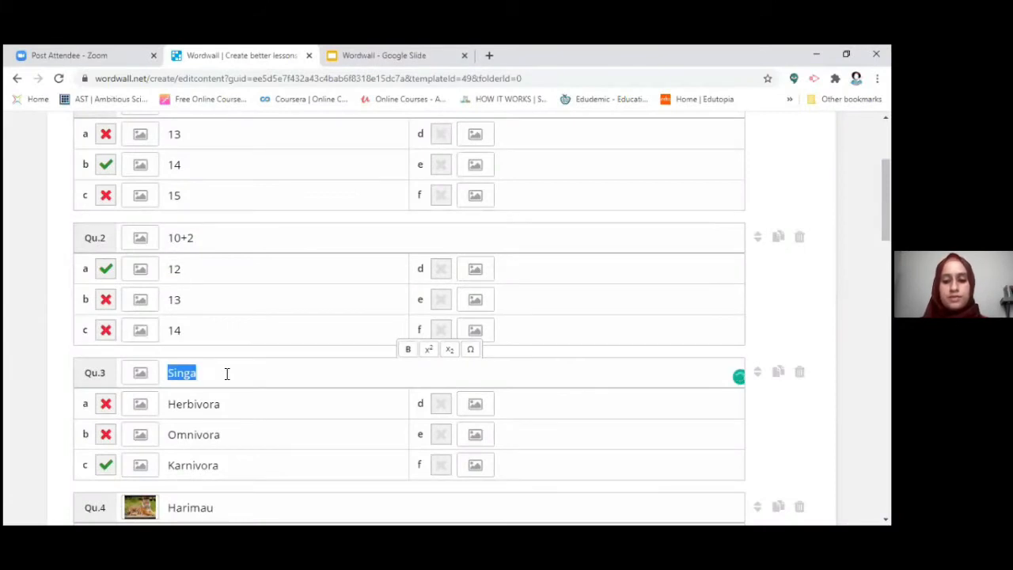
pyautogui.write('20=1')
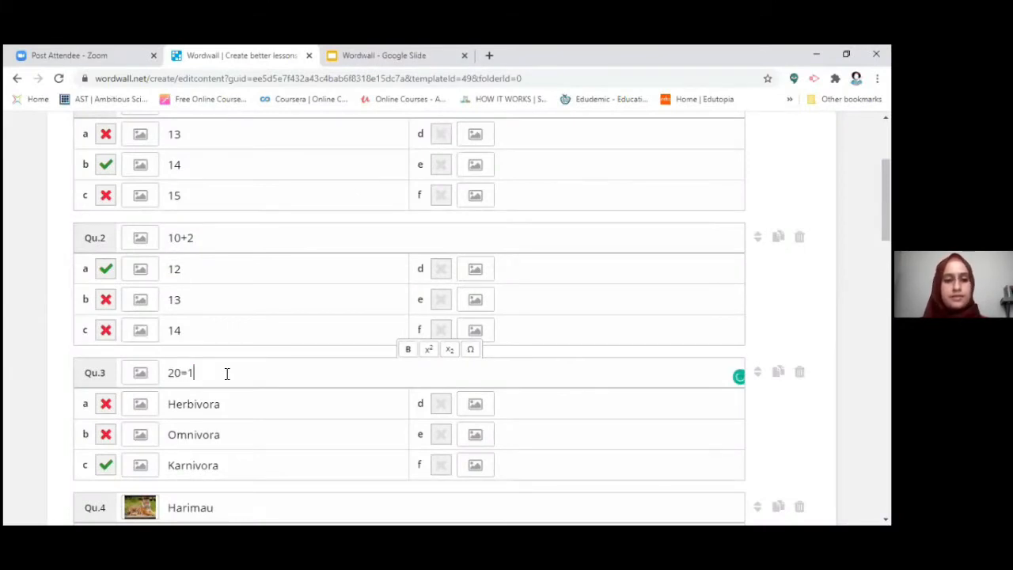
pyautogui.write('1')
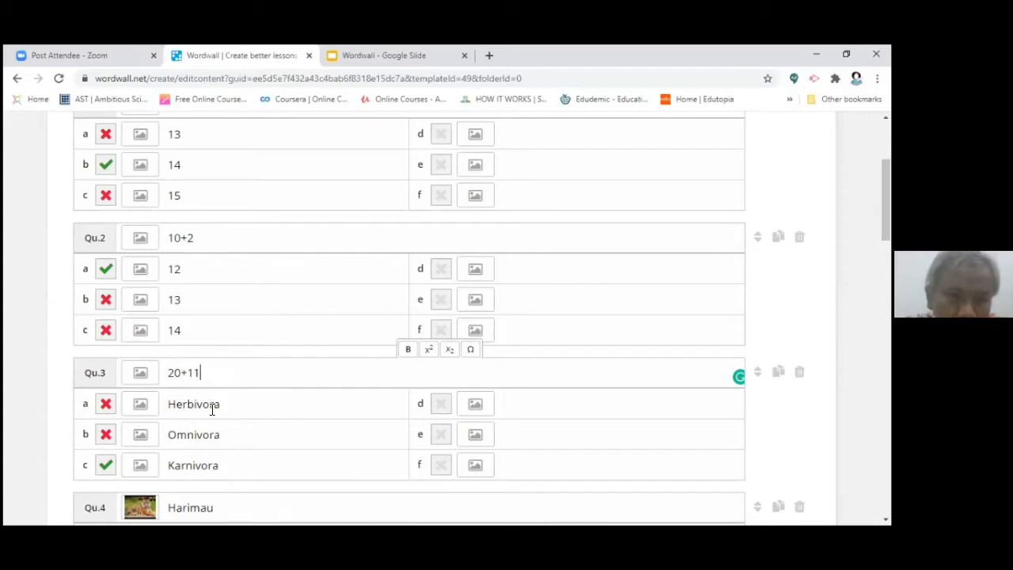
# - Set the Qu.3 answers a, b and c to 33, 32 and 31, keeping the correct sum on option c
pyautogui.doubleClick(212, 405)
pyautogui.write('31')
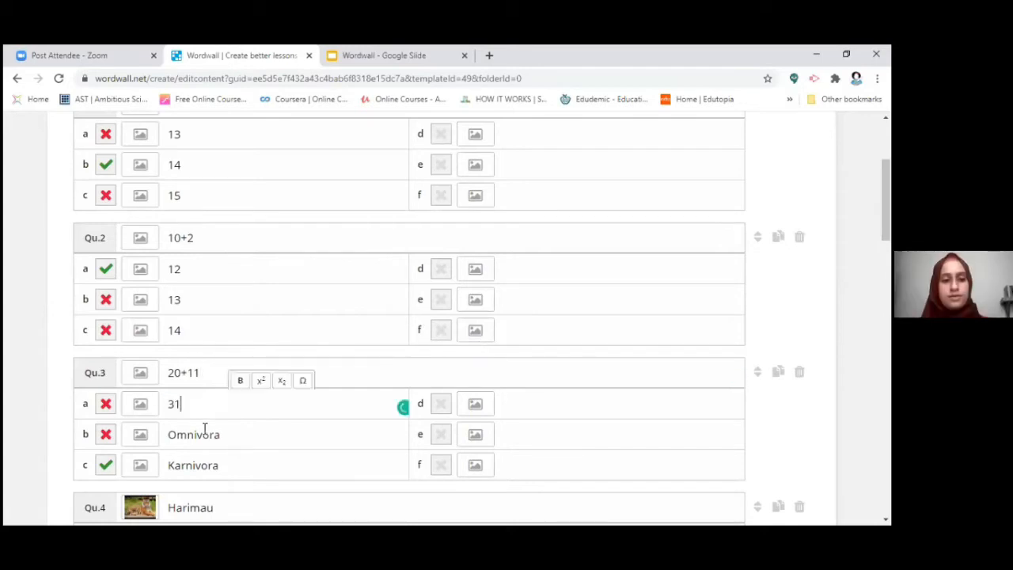
pyautogui.doubleClick(204, 429)
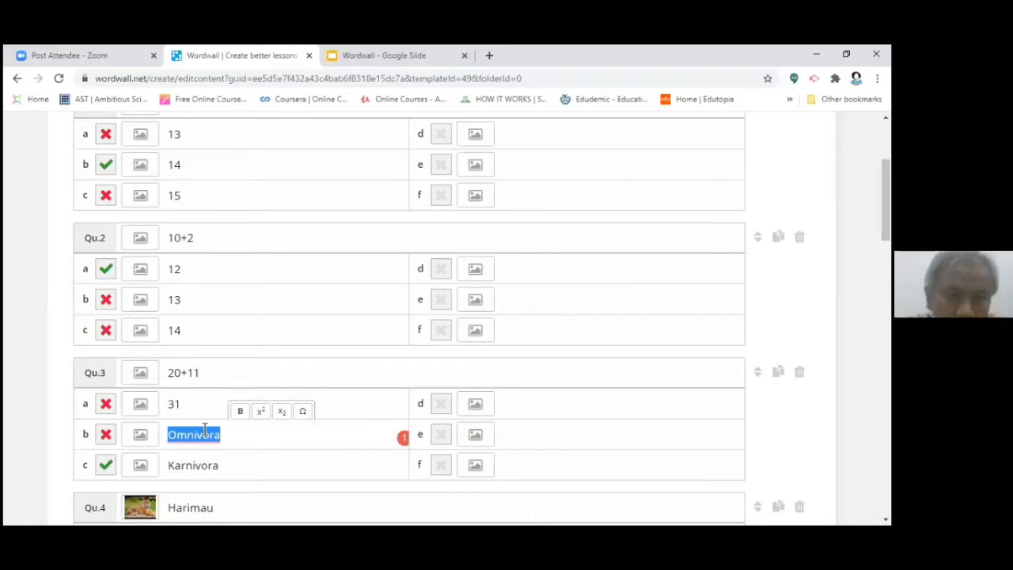
pyautogui.write('32')
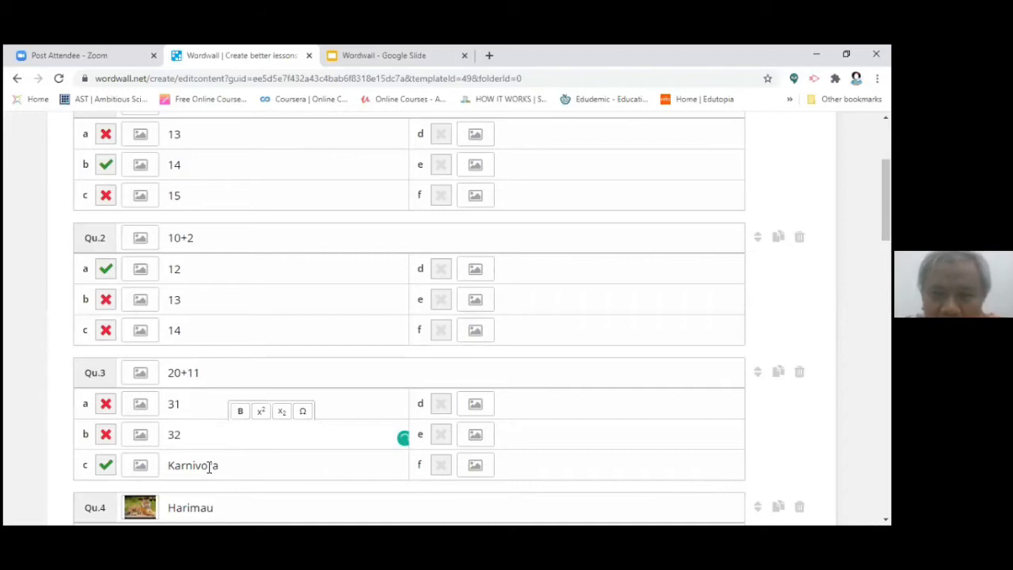
pyautogui.click(209, 466)
pyautogui.hotkey('ctrl', 'a')
pyautogui.write('31')
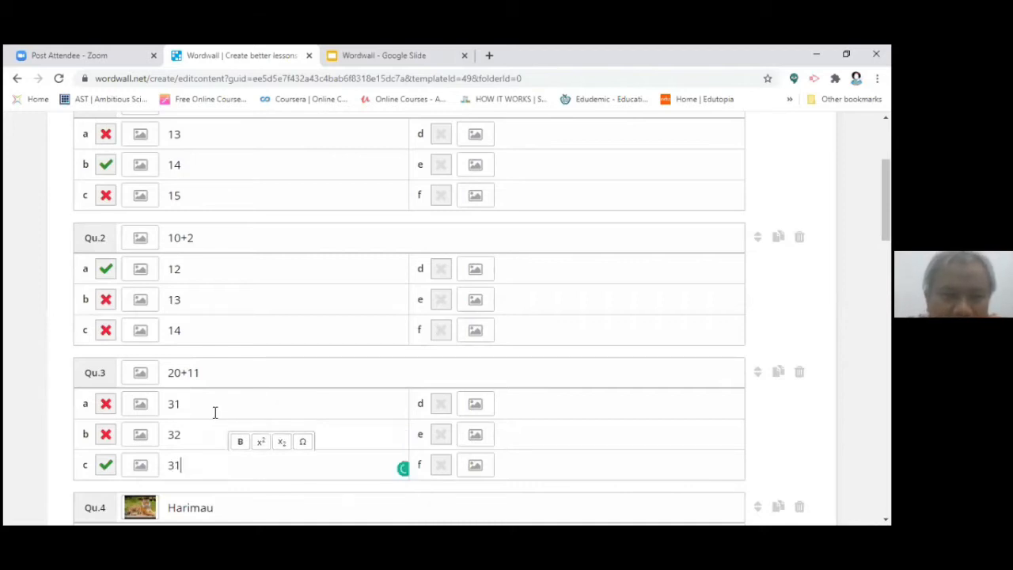
pyautogui.click(214, 412)
pyautogui.hotkey('ctrl', 'a')
pyautogui.write('33')
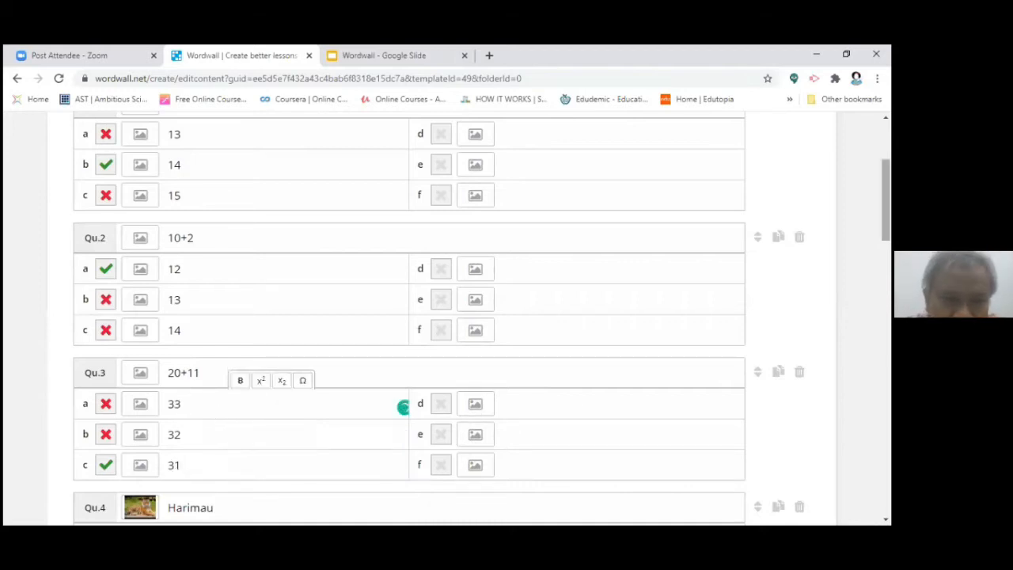
# - Remove the tiger picture from Qu.4 and replace the question text with 11+15
pyautogui.scroll(-3, 95, 269)
pyautogui.click(138, 288)
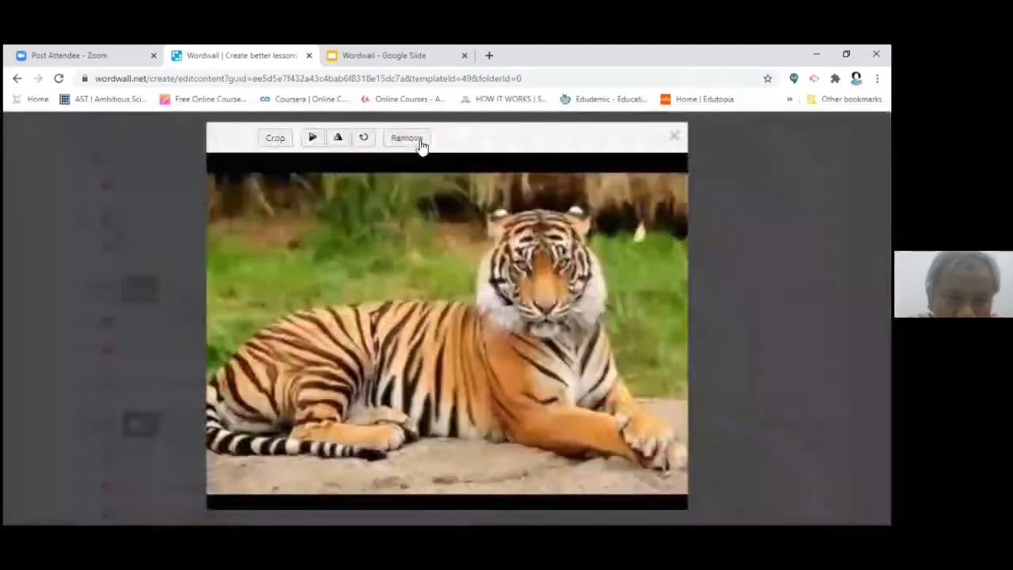
pyautogui.click(418, 139)
pyautogui.click(227, 290)
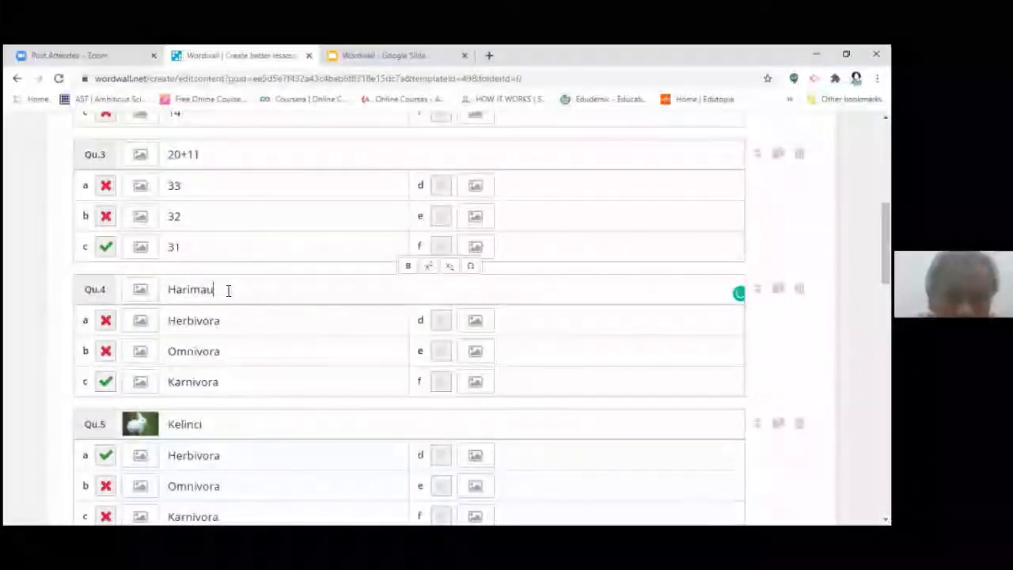
pyautogui.doubleClick(228, 291)
pyautogui.write('11+15')
# - Set the Qu.4 answers a, b and c to 24, 25 and 26, keeping the correct sum on option c
pyautogui.doubleClick(233, 321)
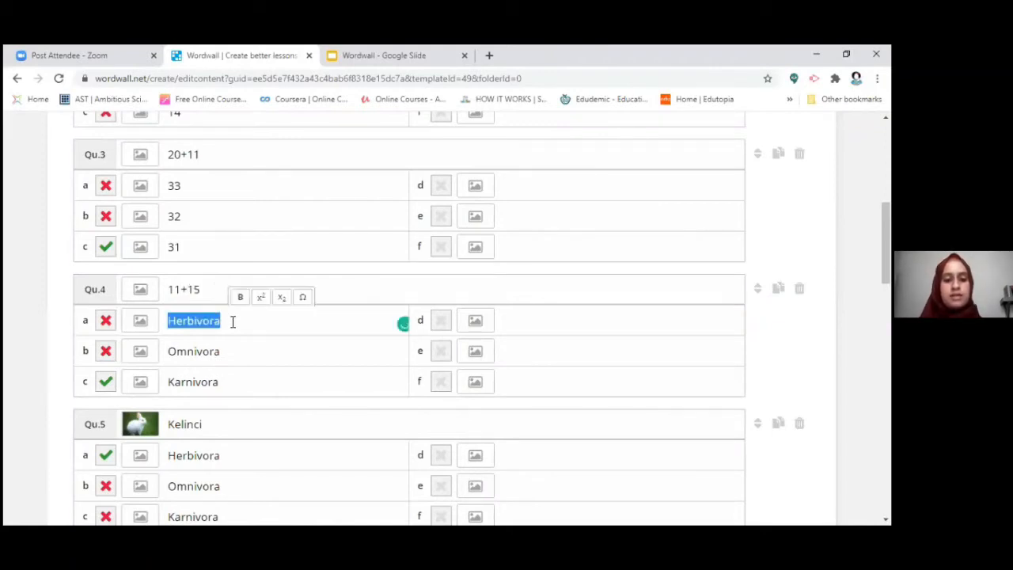
pyautogui.write('26')
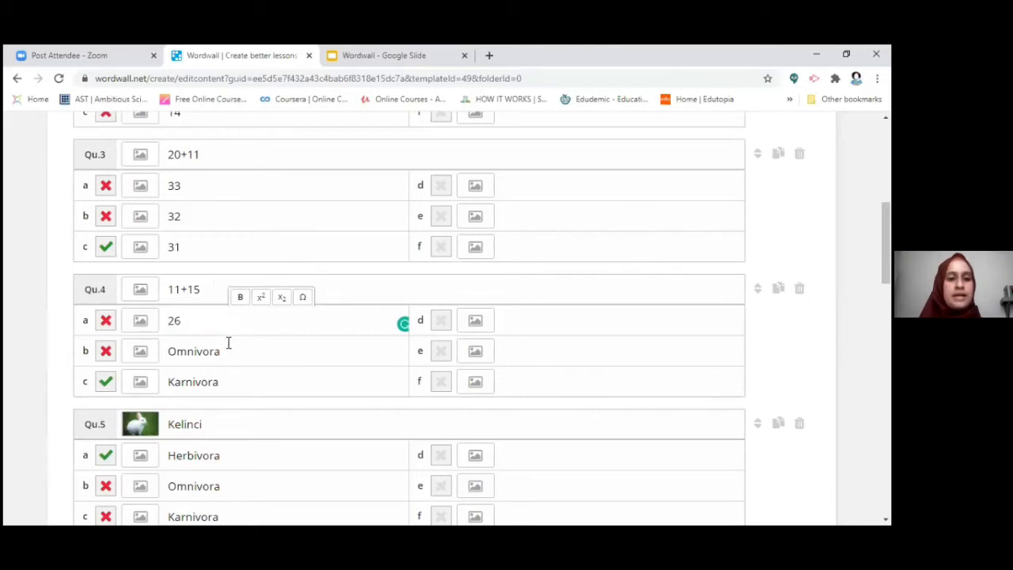
pyautogui.click(228, 342)
pyautogui.doubleClick(228, 342)
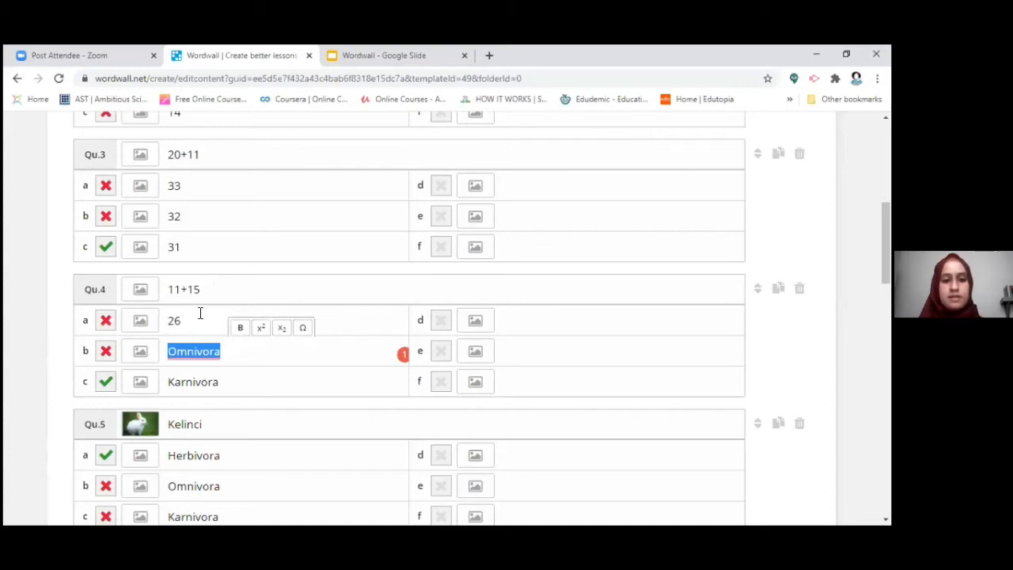
pyautogui.write('25')
pyautogui.doubleClick(199, 317)
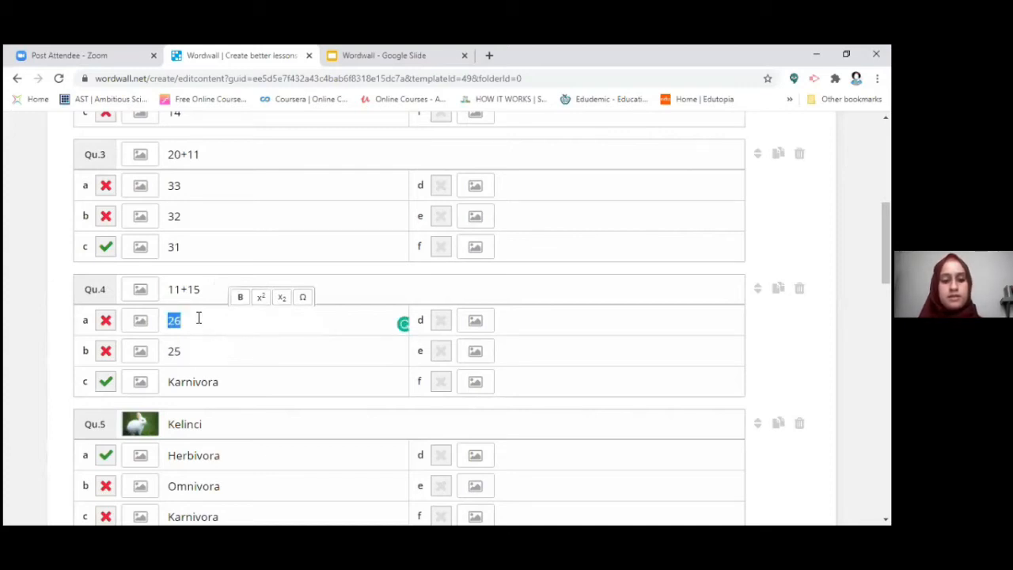
pyautogui.write('24')
pyautogui.click(204, 382)
pyautogui.doubleClick(204, 382)
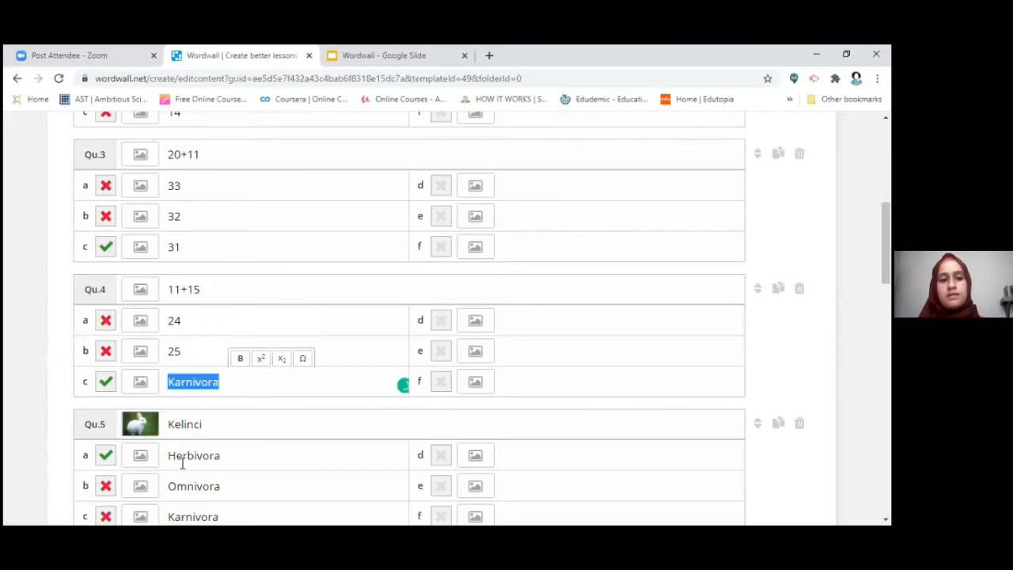
pyautogui.write('26')
# - Remove the rabbit picture from Qu.5 and replace the question text with 17+11
pyautogui.click(140, 425)
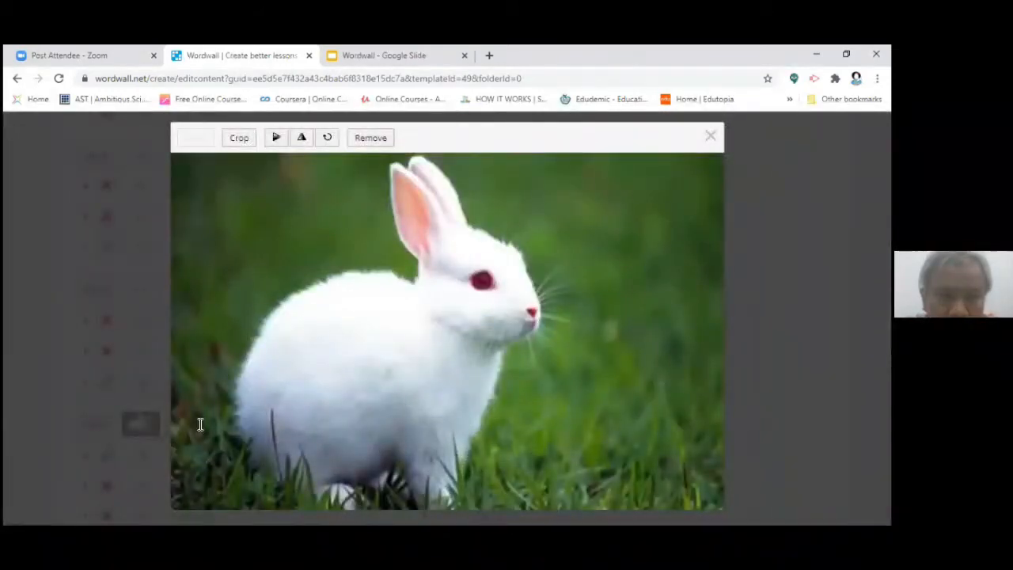
pyautogui.click(200, 424)
pyautogui.doubleClick(201, 424)
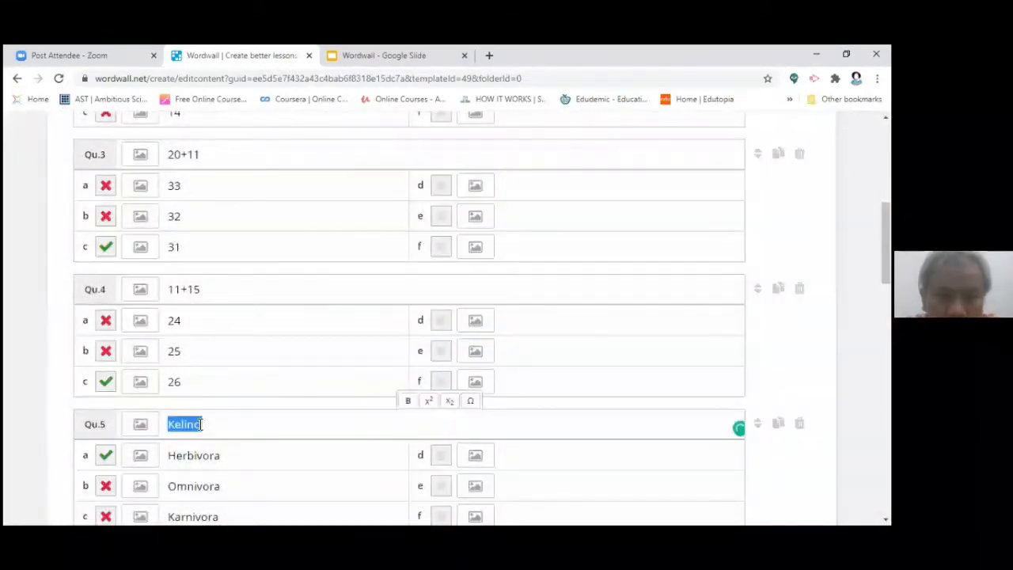
pyautogui.write('17+')
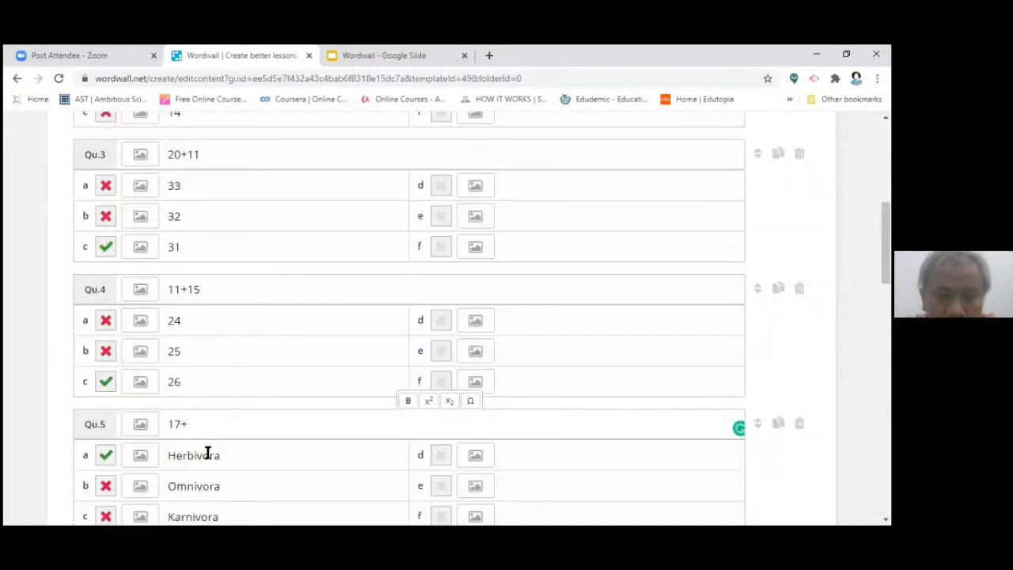
pyautogui.write('11')
# - Set the Qu.5 answers a, b and c to 28, 29 and 30, keeping the correct sum on option a
pyautogui.doubleClick(207, 455)
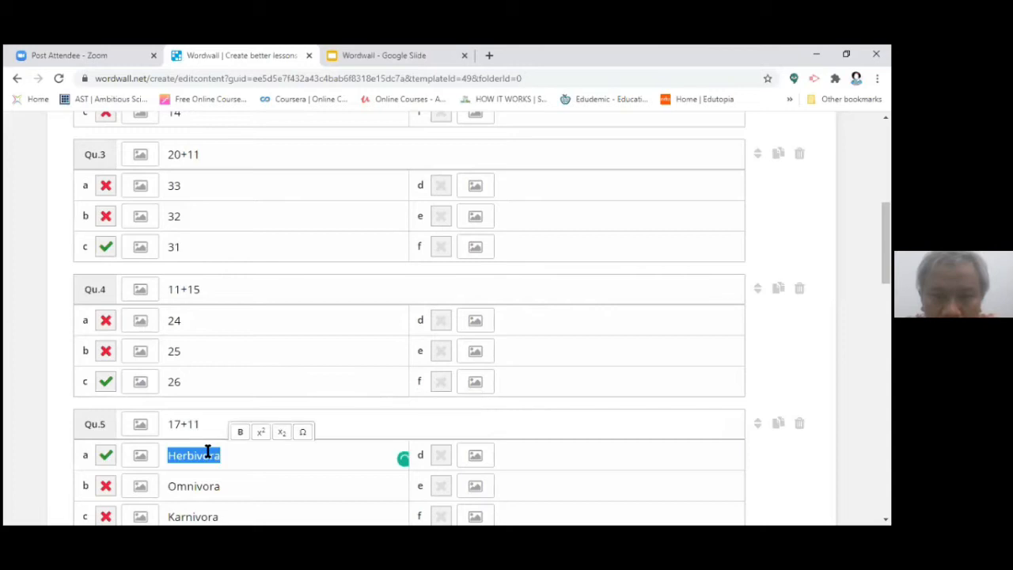
pyautogui.write('28')
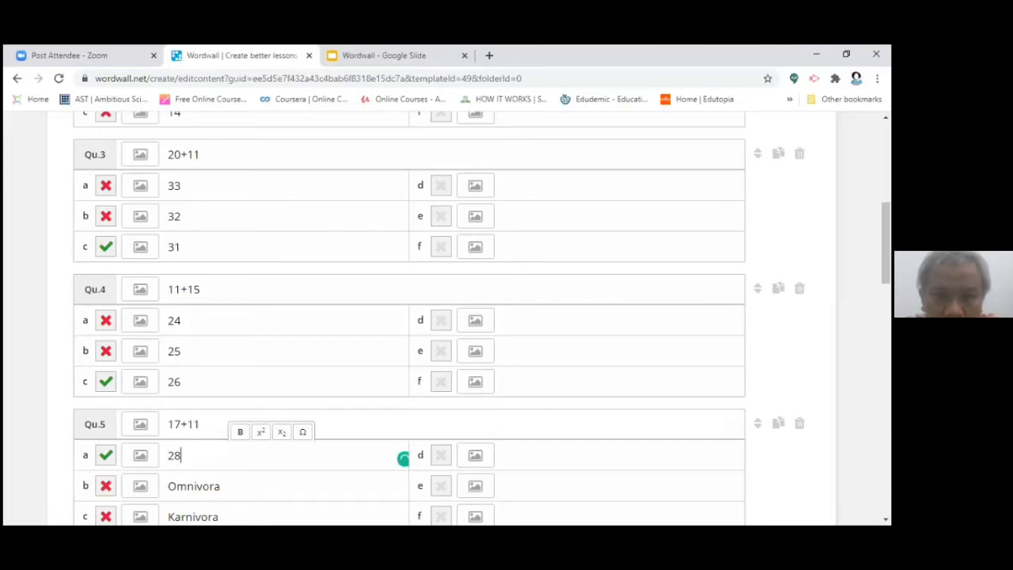
pyautogui.press('Tab')
pyautogui.write('29')
pyautogui.press('Tab')
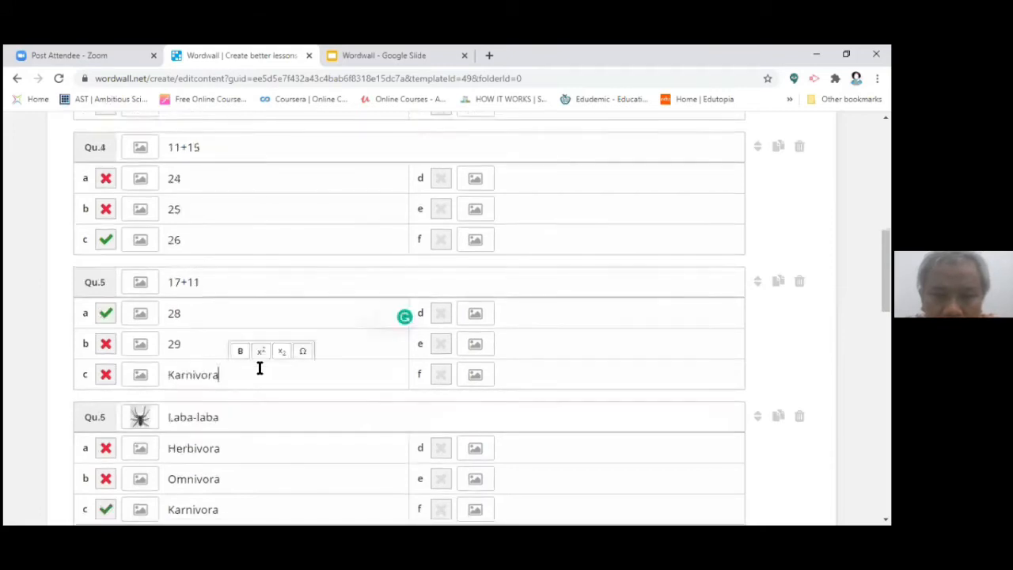
pyautogui.write('30')
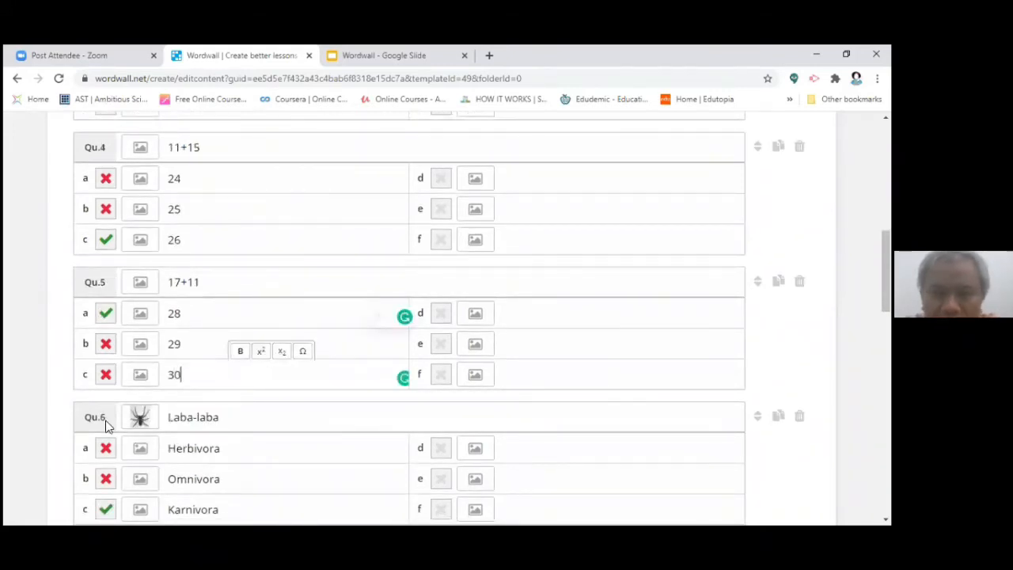
# - Delete all the remaining animal questions from Qu.6 onward so only the five arithmetic questions are kept
pyautogui.scroll(-2, 119, 250)
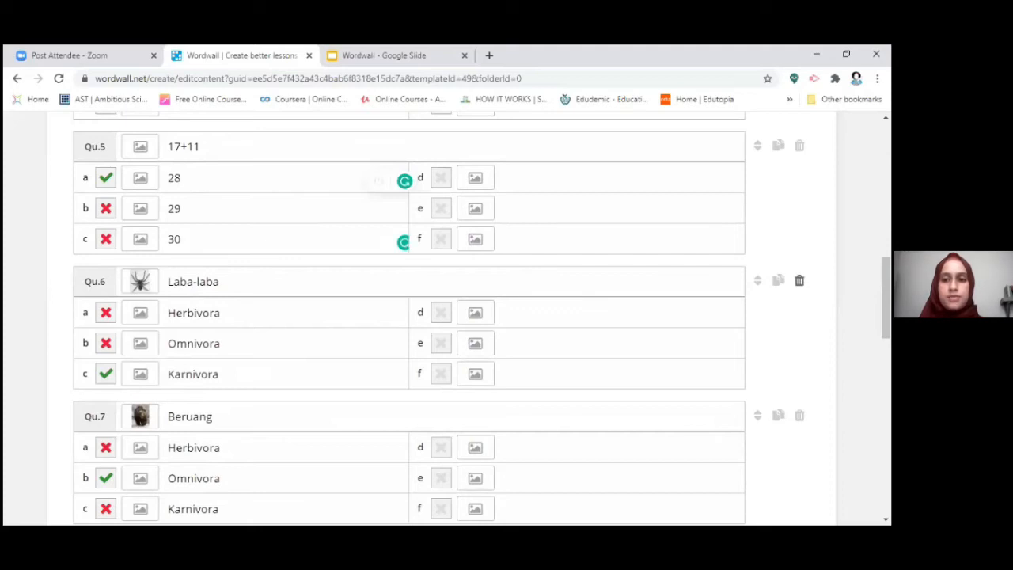
pyautogui.click(800, 281)
pyautogui.click(799, 281)
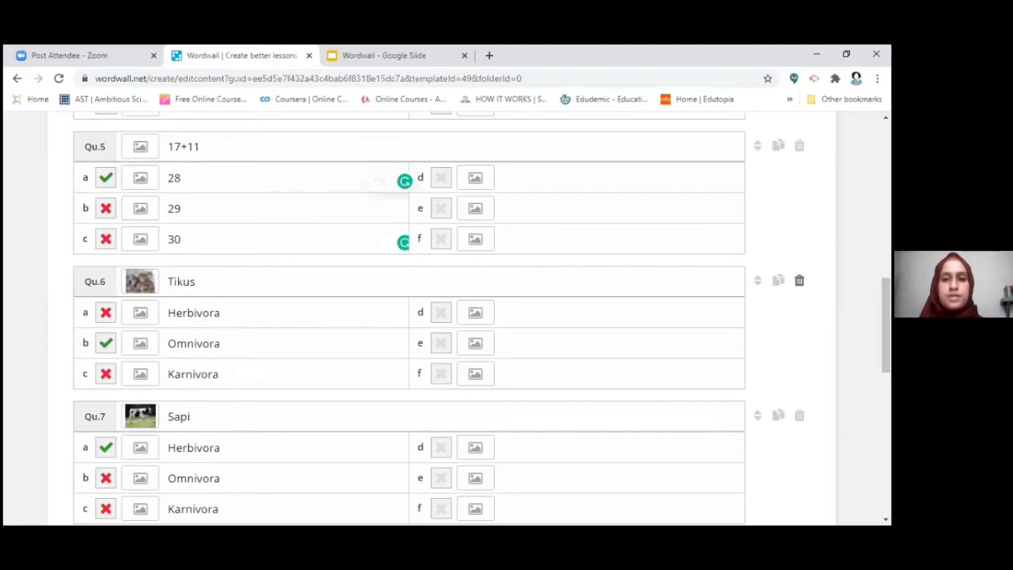
pyautogui.click(800, 281)
pyautogui.click(799, 281)
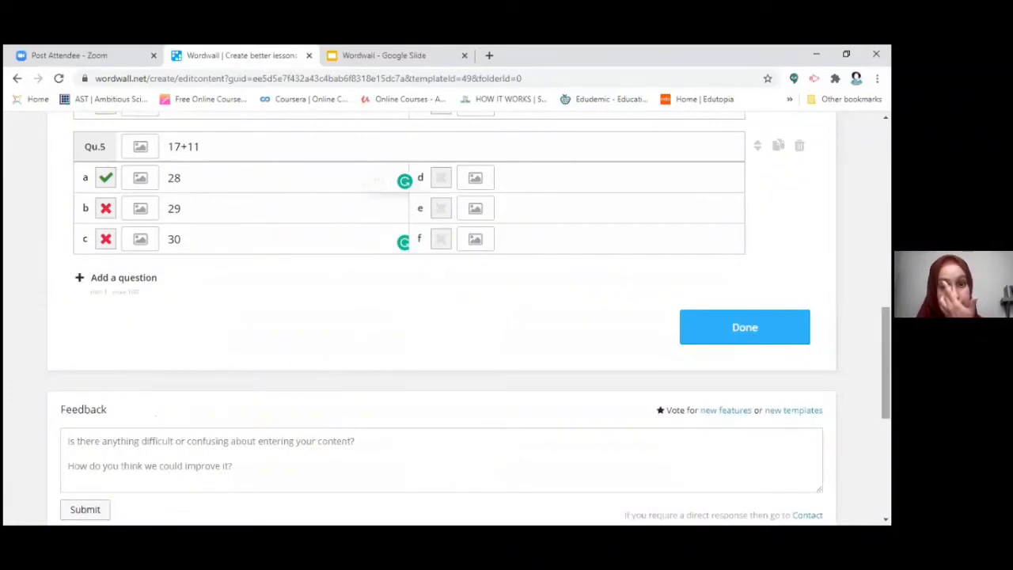
# - Check the five arithmetic questions and their marked answers, and finish editing to save the Berhitung! activity
pyautogui.scroll(7, 467, 317)
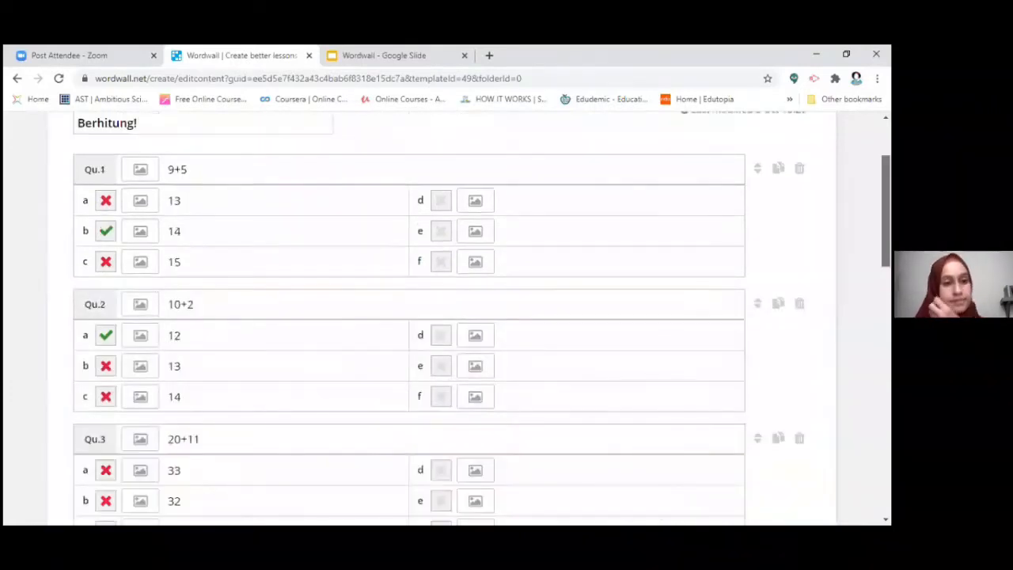
pyautogui.scroll(-7, 740, 333)
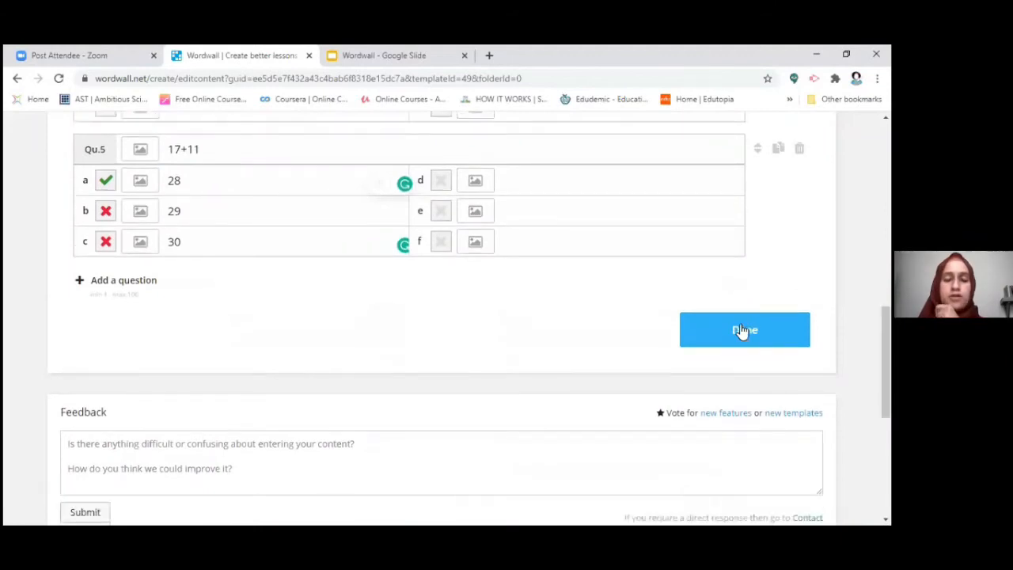
pyautogui.scroll(3, 886, 316)
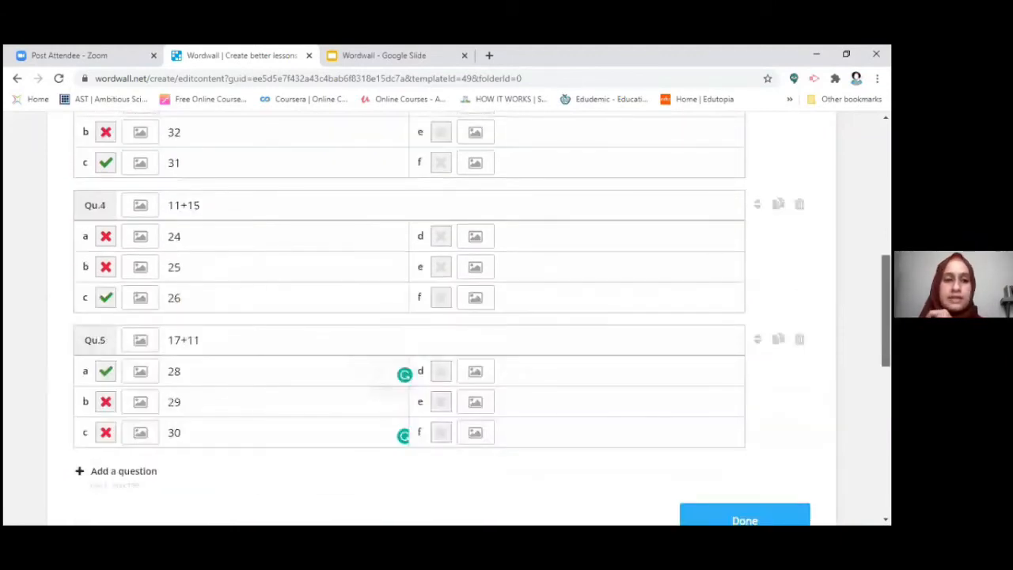
pyautogui.scroll(5, 886, 316)
pyautogui.scroll(-5, 408, 317)
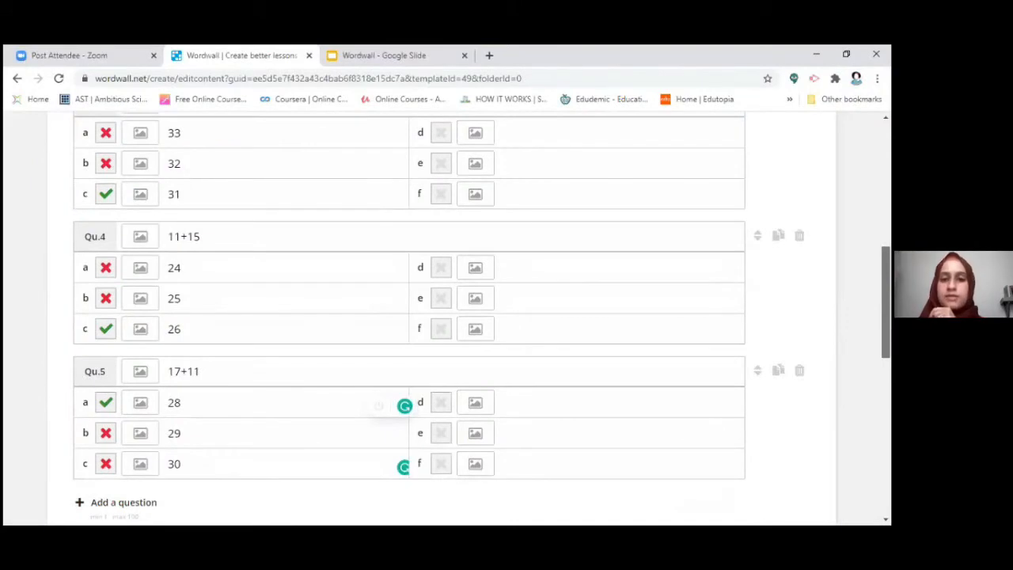
pyautogui.scroll(-3, 722, 370)
pyautogui.click(723, 369)
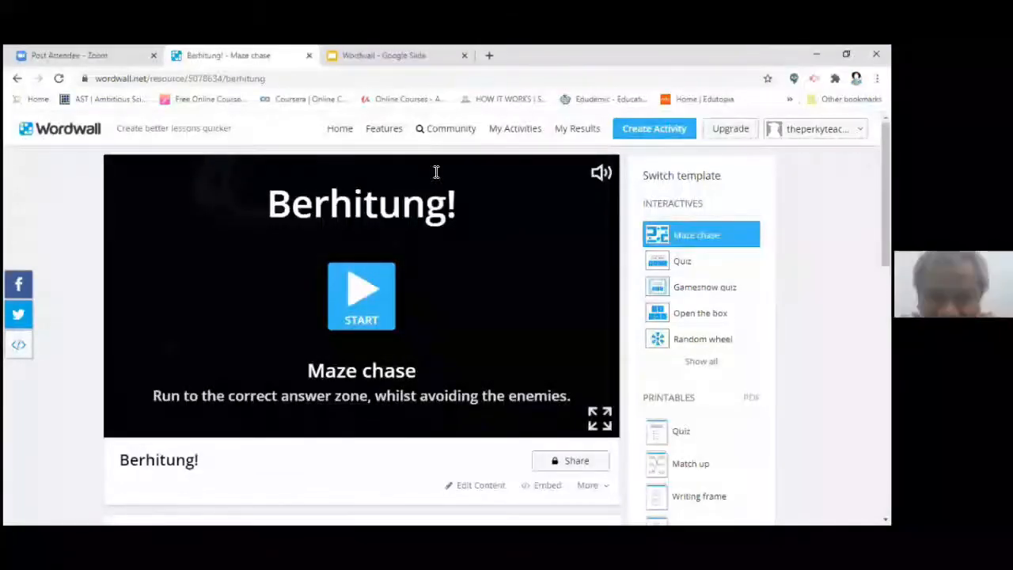
pyautogui.moveTo(644, 175); pyautogui.dragTo(677, 175)
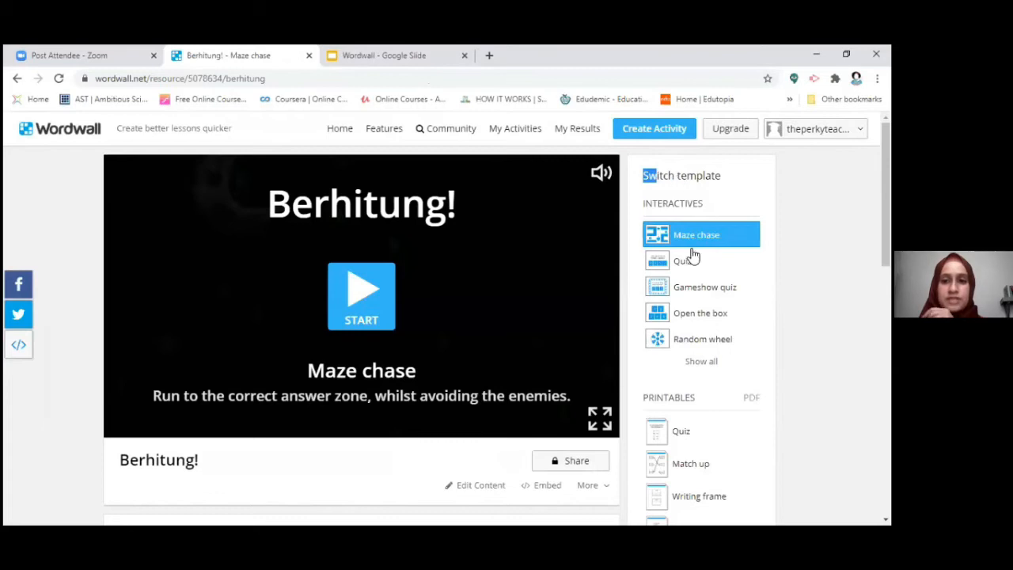
pyautogui.click(704, 362)
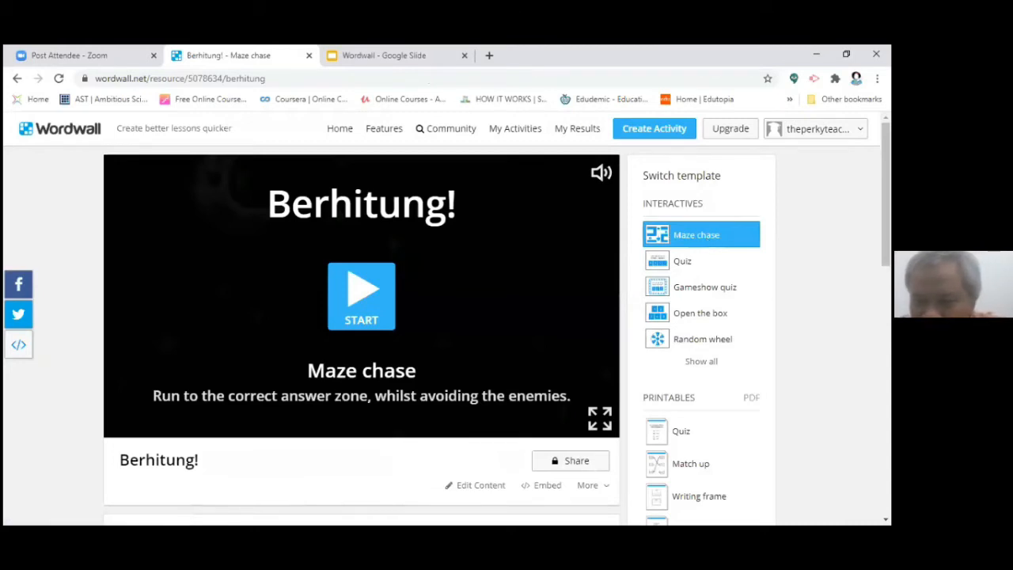
pyautogui.moveTo(644, 170); pyautogui.dragTo(702, 180)
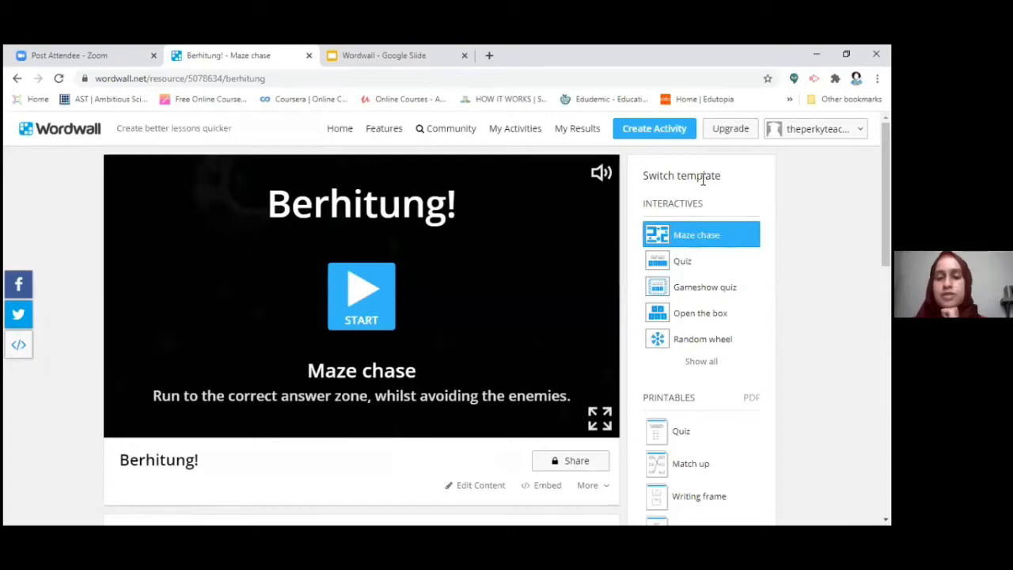
pyautogui.moveTo(638, 173); pyautogui.dragTo(719, 186)
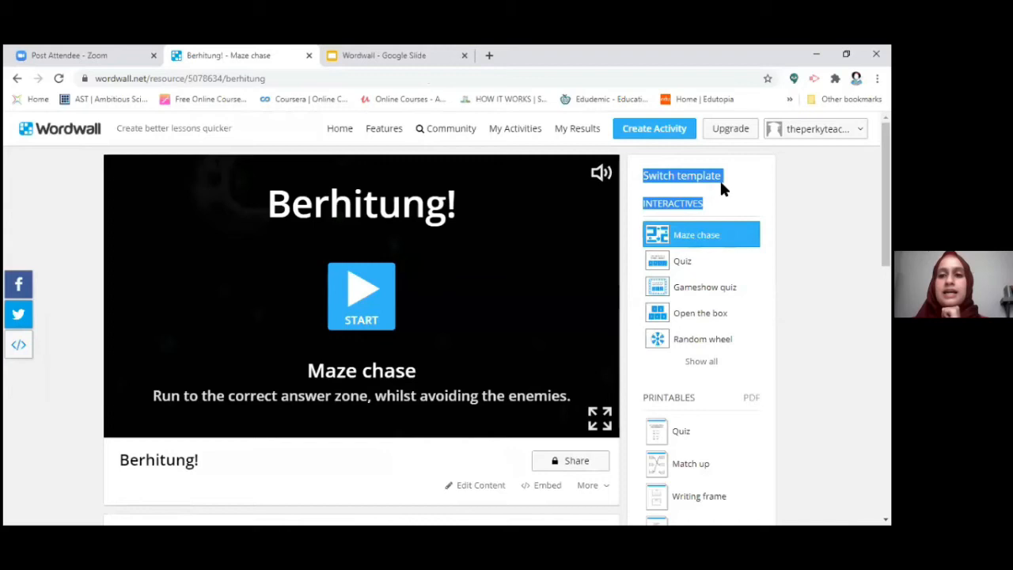
pyautogui.click(720, 183)
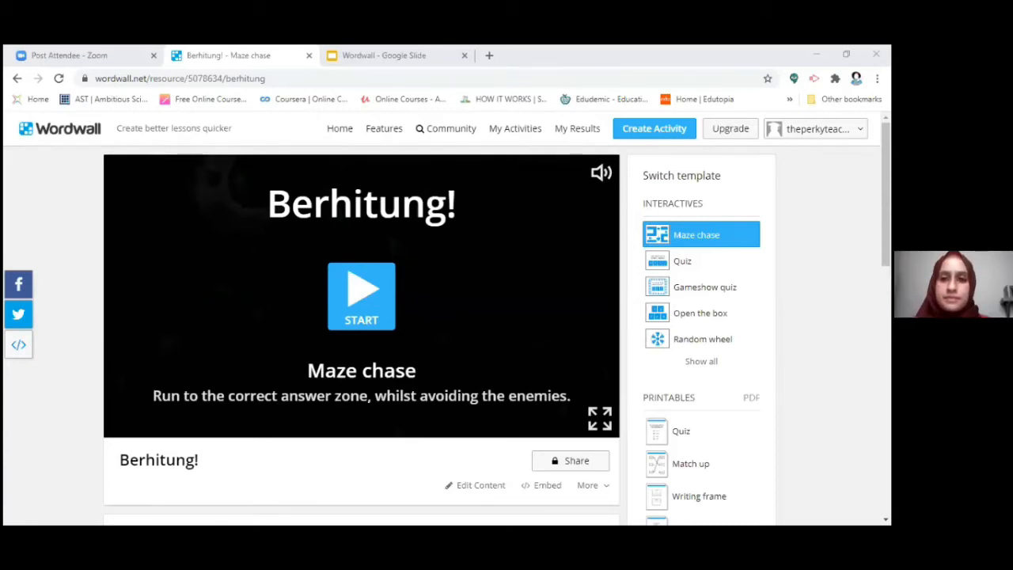
pyautogui.click(886, 194)
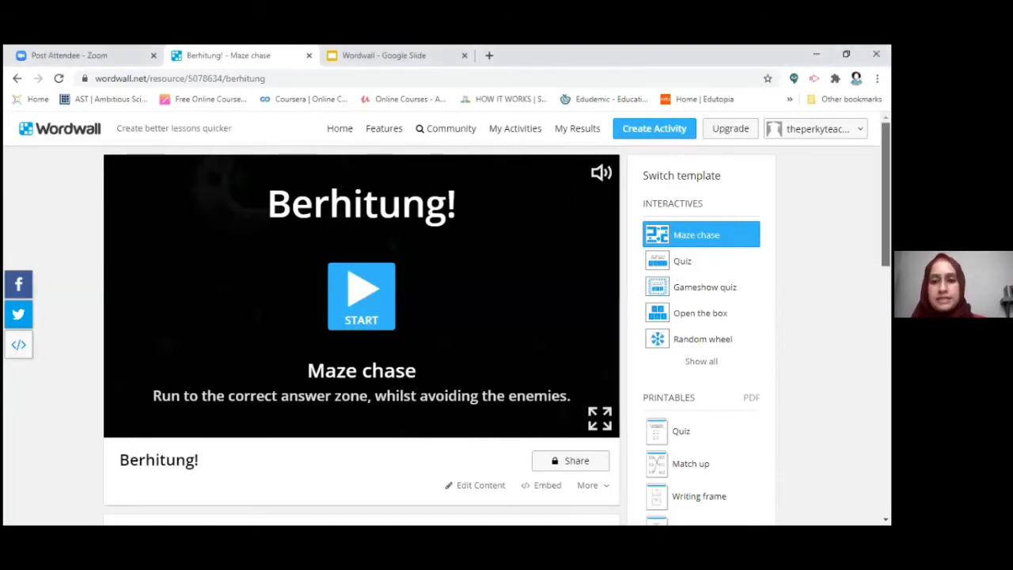
pyautogui.moveTo(886, 195)
pyautogui.mouseDown()
pyautogui.moveTo(886, 203)
pyautogui.moveTo(886, 194)
pyautogui.mouseUp()
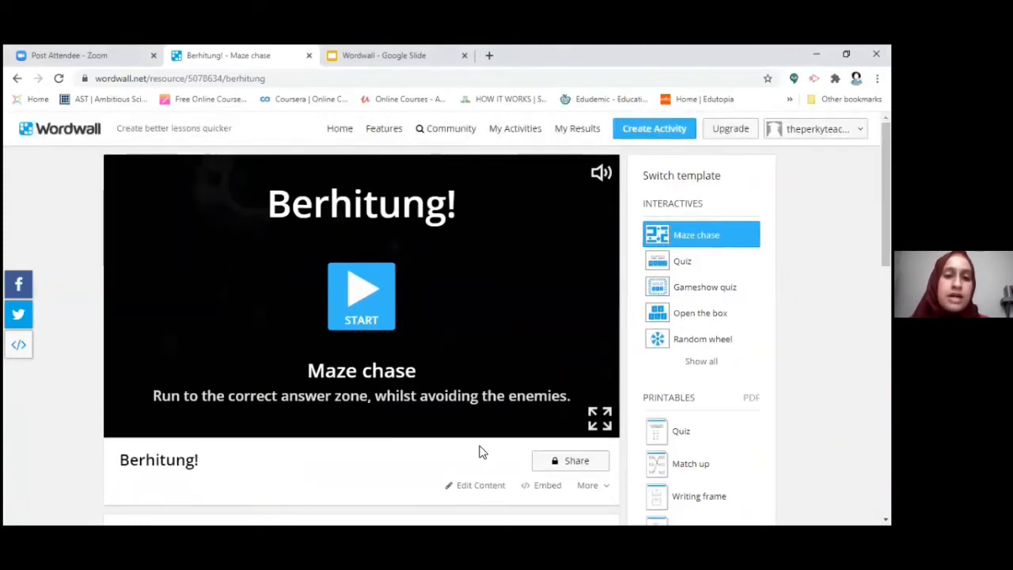
# - Share the Berhitung! activity with students and open its assignment setup
pyautogui.click(554, 465)
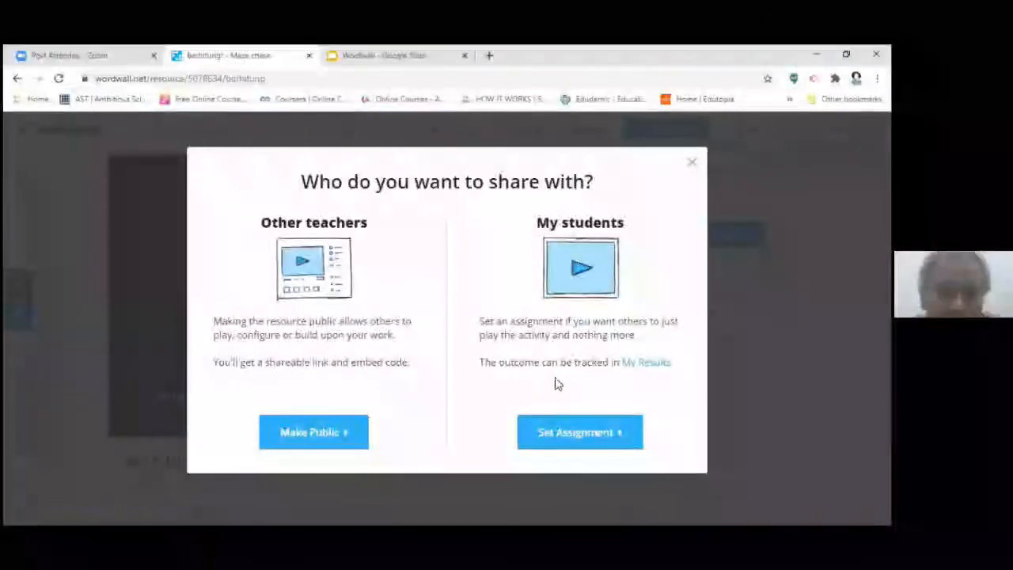
pyautogui.click(594, 435)
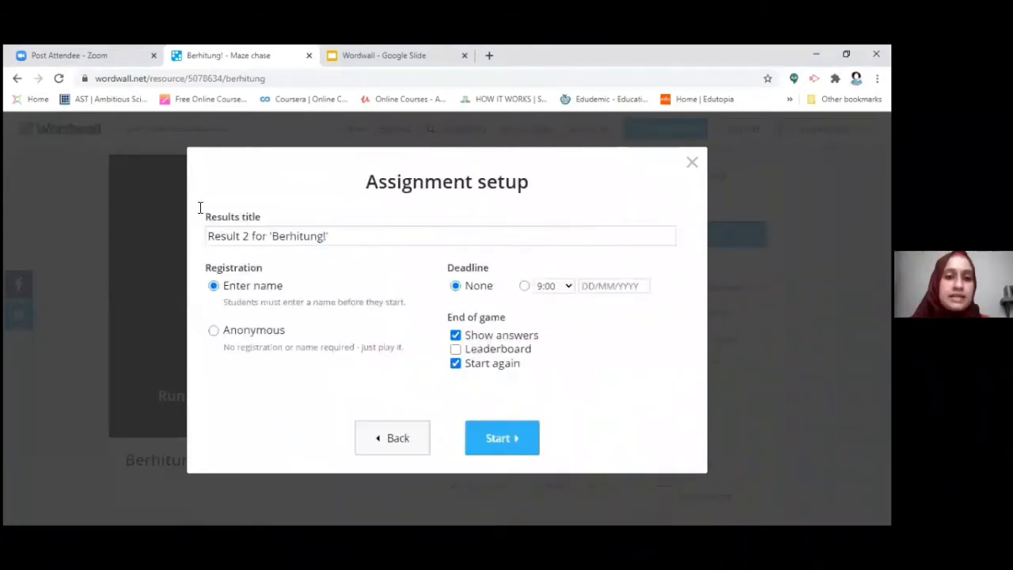
pyautogui.tripleClick(317, 238)
pyautogui.write('Berg')
pyautogui.press('BackSpace')
pyautogui.write('hotung')
# - Title the assignment results "Latihan Berhitung kelas1A" and start the assignment with name entry and no deadline
pyautogui.hotkey('ctrl', 'a')
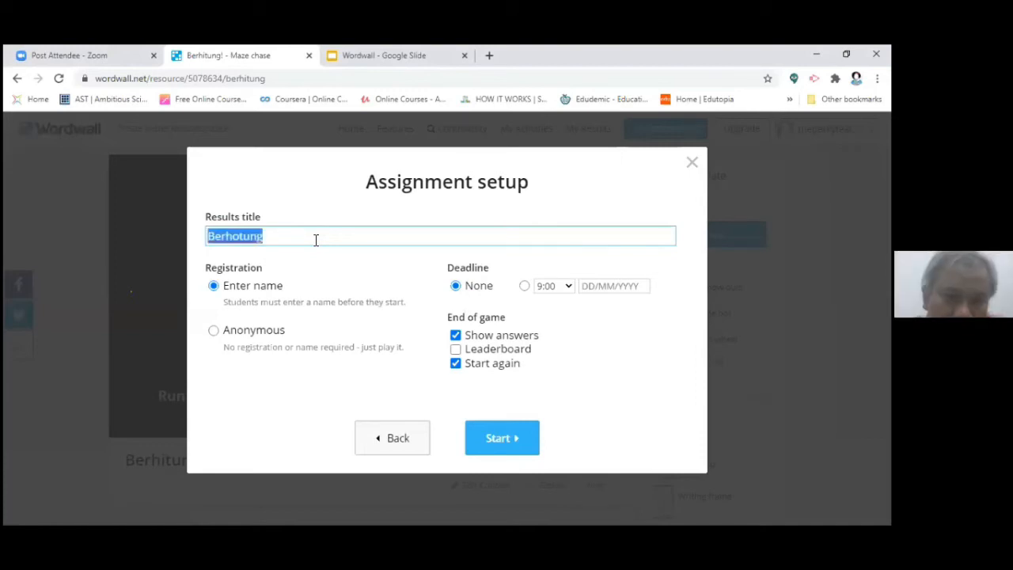
pyautogui.write('Latihan Ber')
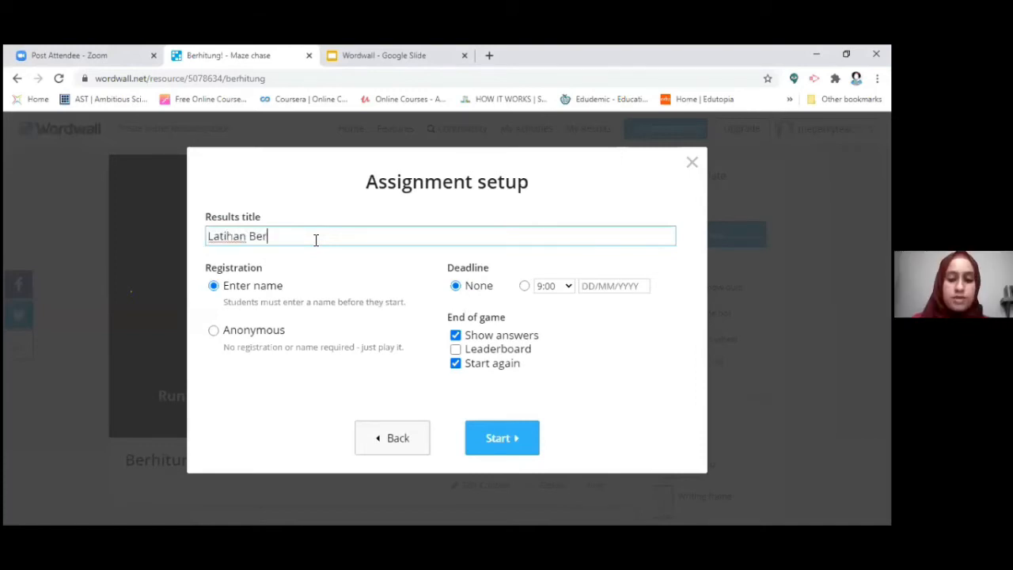
pyautogui.write('hitung ke')
pyautogui.write('s')
pyautogui.write('s')
pyautogui.write('1A')
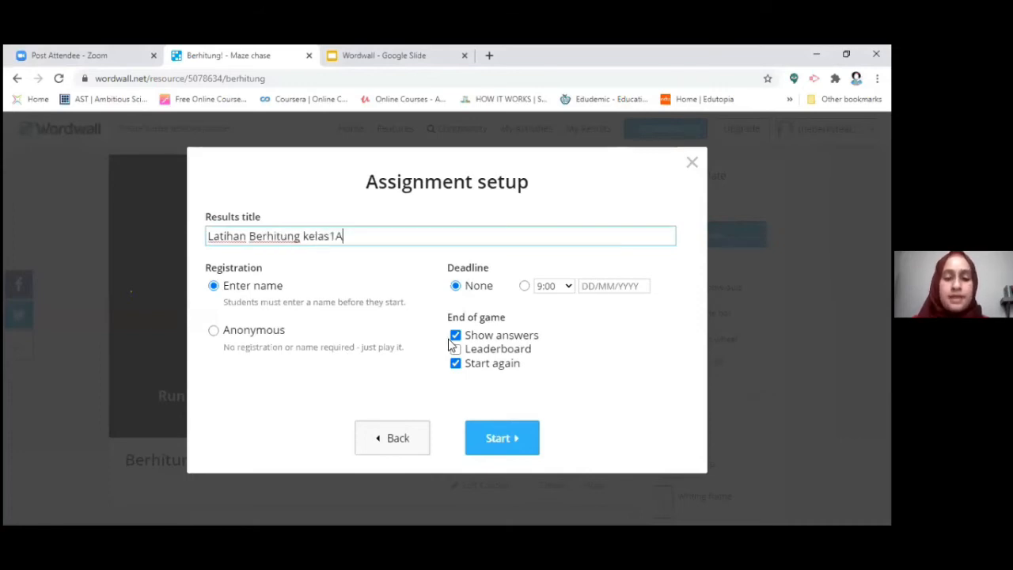
pyautogui.click(518, 440)
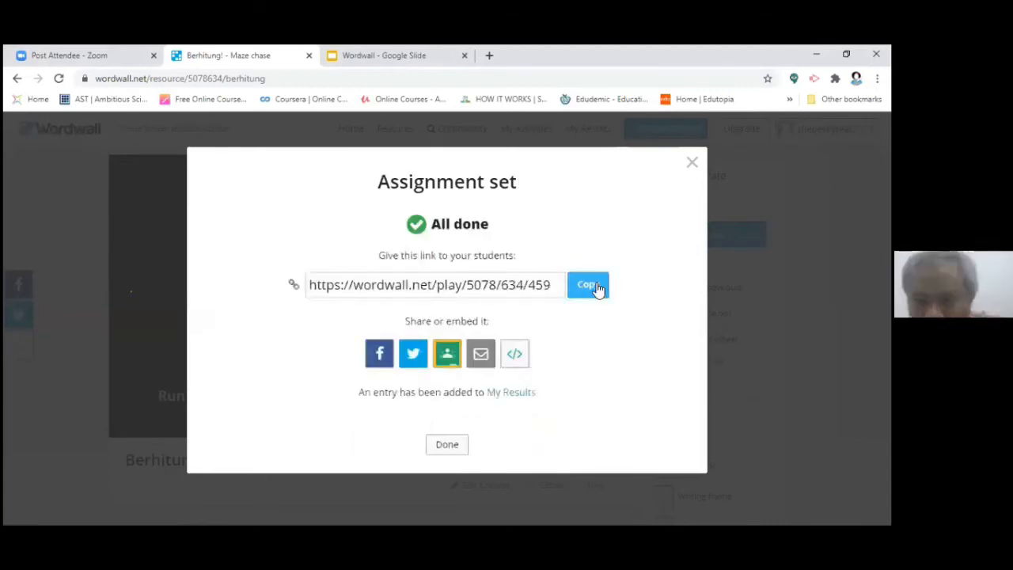
# - Check the new Latihan Berhitung kelas1A entry among the saved results and go to the list of own activities
pyautogui.click(565, 135)
pyautogui.click(565, 136)
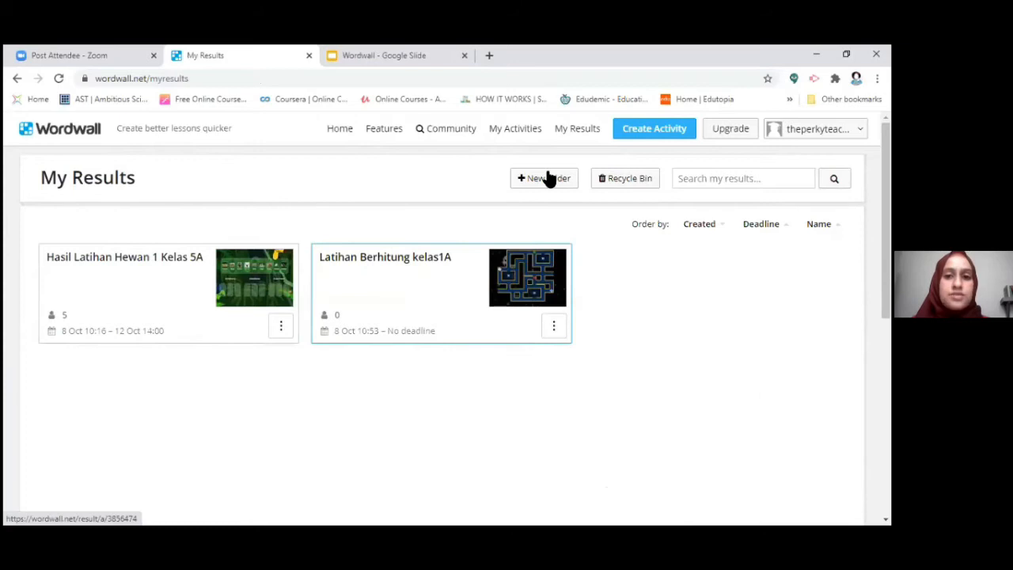
pyautogui.click(515, 129)
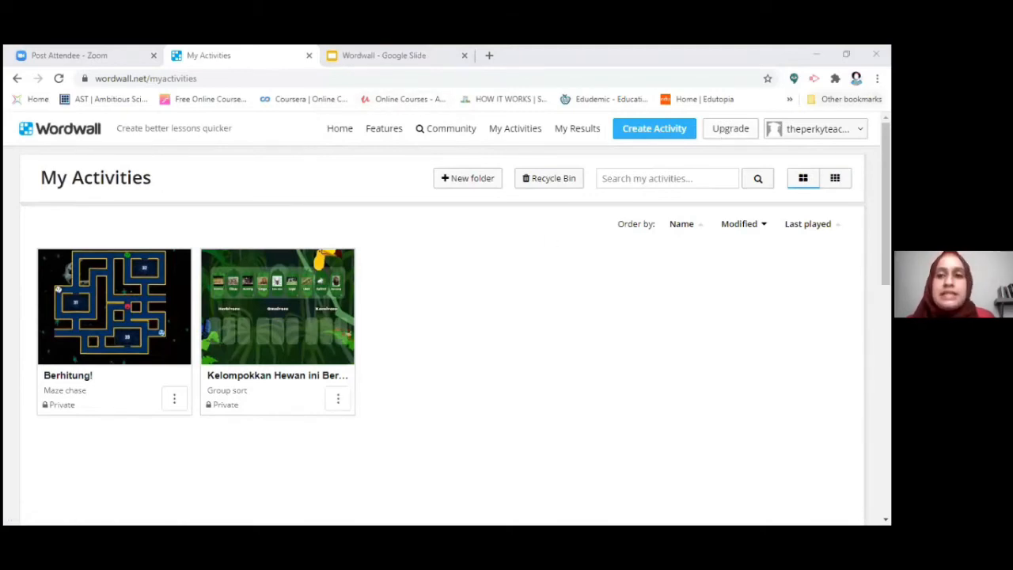
# - Compare the Basic, Standard and Pro upgrade plans, including prices and resource limits, and return to the activities list
pyautogui.click(717, 131)
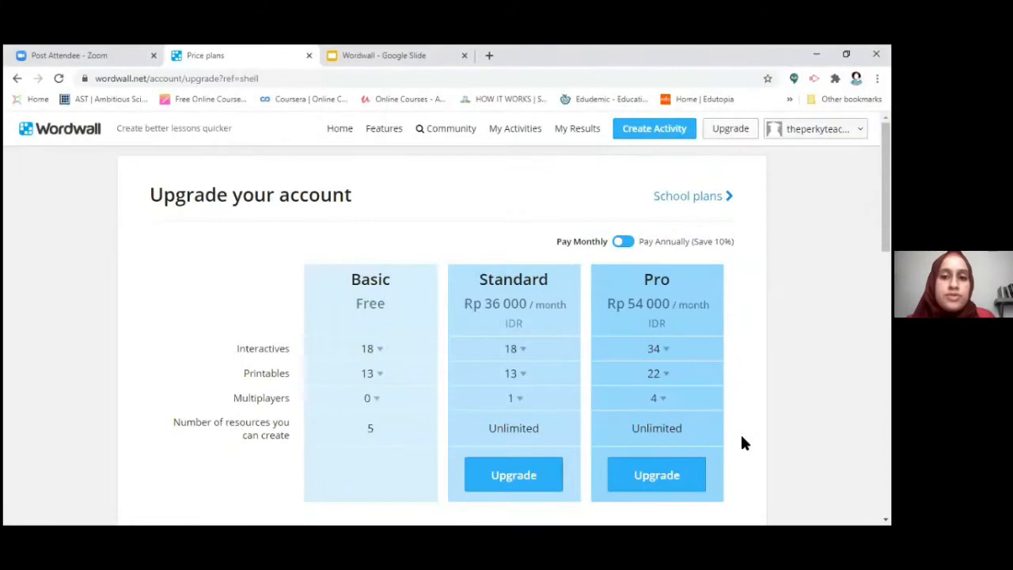
pyautogui.scroll(-3, 742, 442)
pyautogui.scroll(-1, 520, 317)
pyautogui.scroll(2, 520, 316)
pyautogui.scroll(-1, 520, 317)
pyautogui.scroll(3, 586, 327)
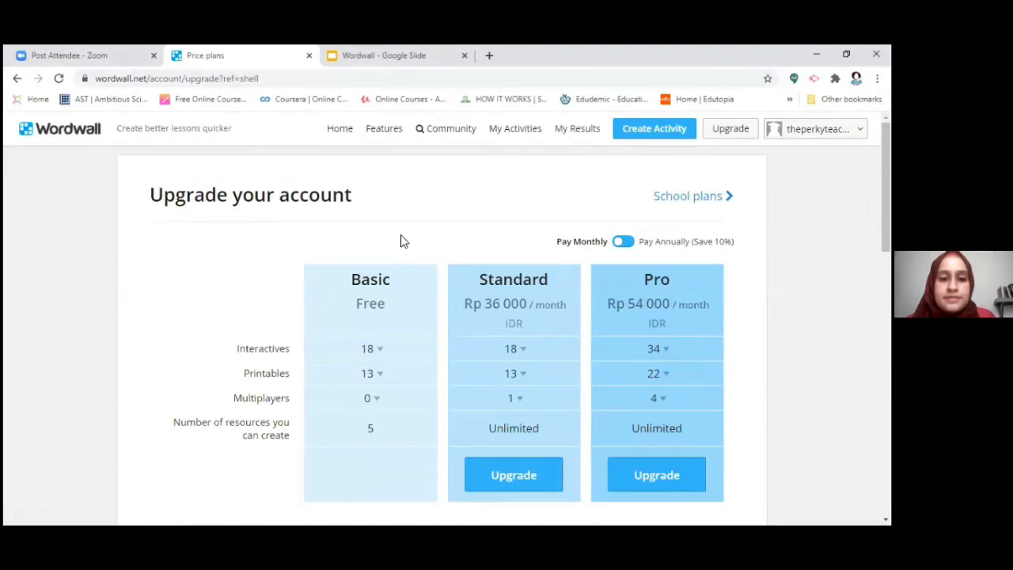
pyautogui.click(17, 78)
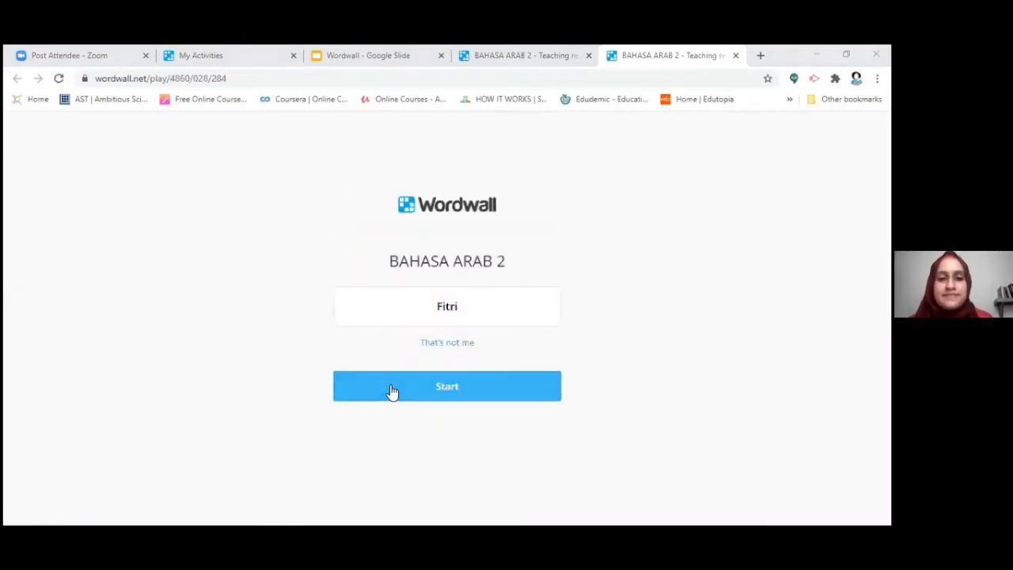
# - Start the BAHASA ARAB 2 Balloon pop game with the prefilled name and pop balloons to drop words onto matching train pictures
pyautogui.click(391, 389)
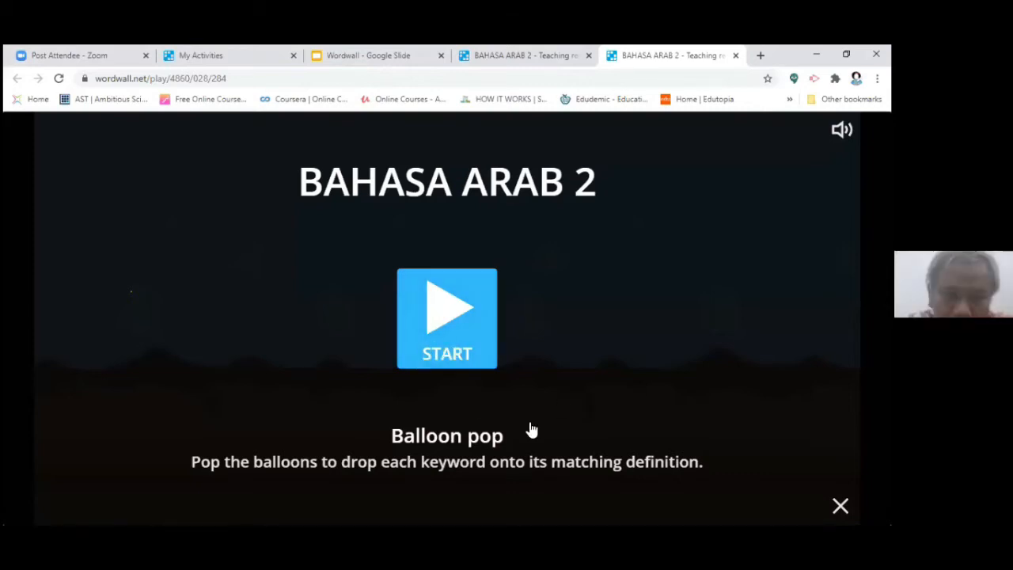
pyautogui.click(459, 332)
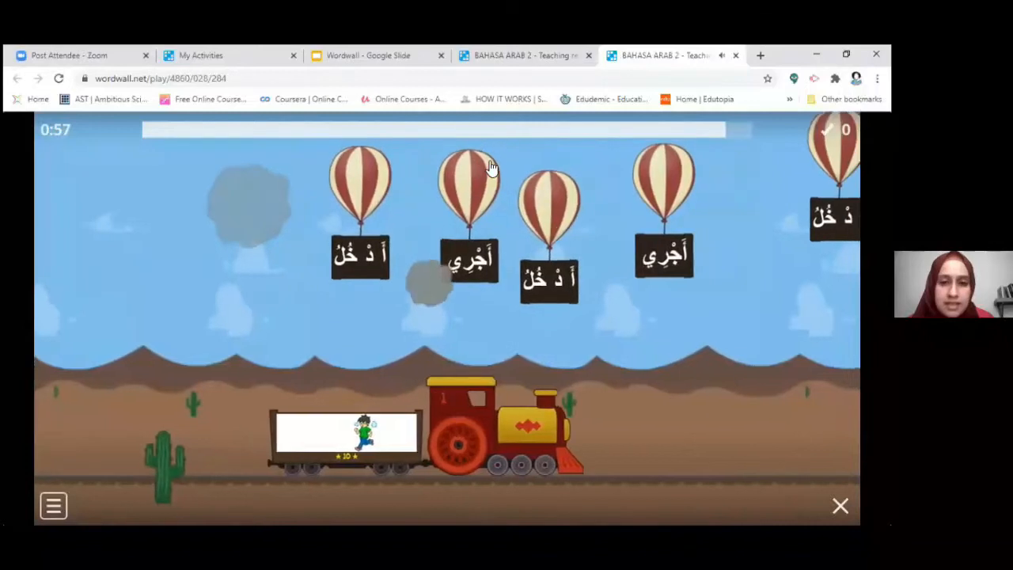
pyautogui.click(491, 168)
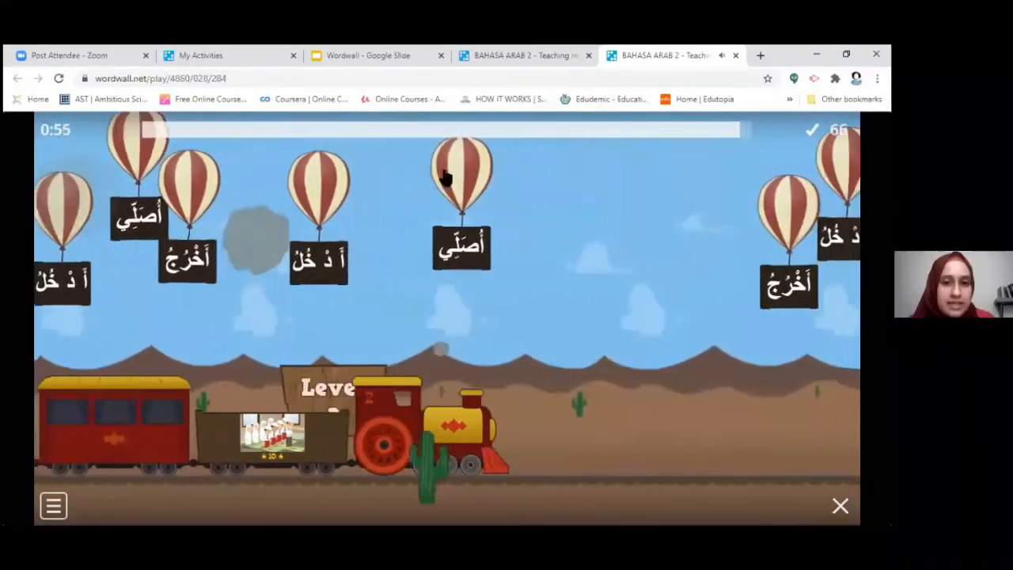
pyautogui.click(392, 176)
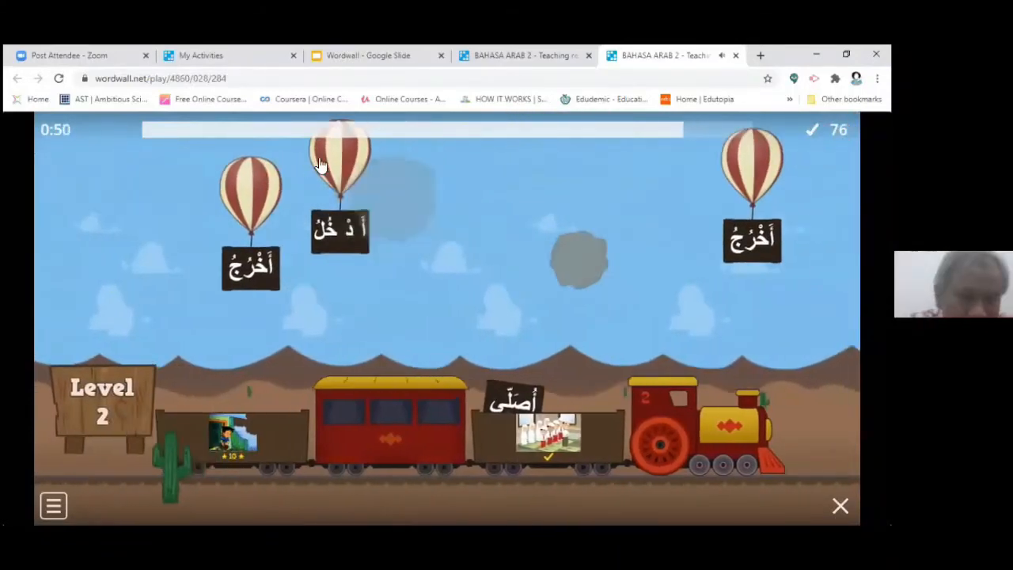
pyautogui.click(321, 165)
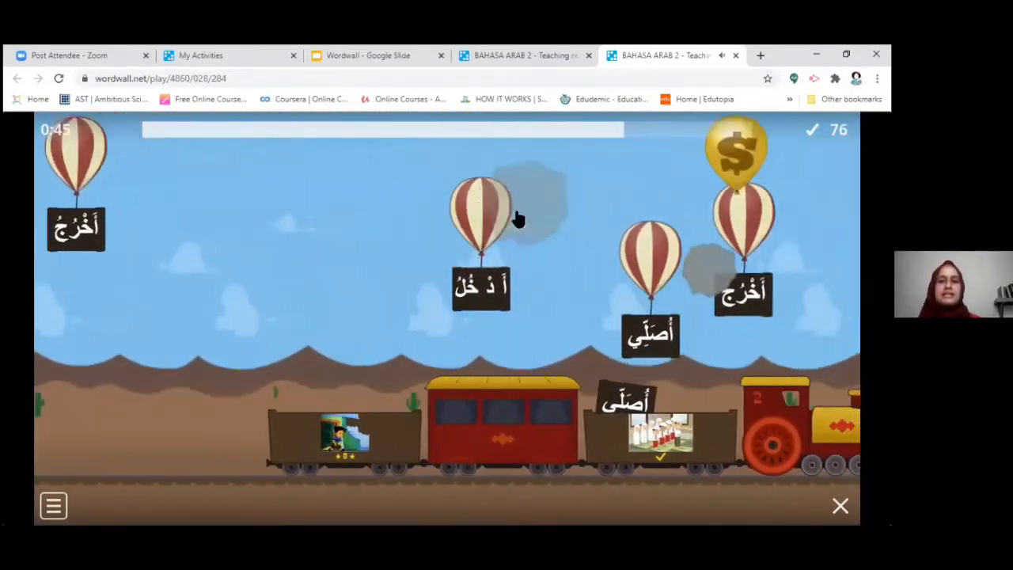
pyautogui.click(352, 210)
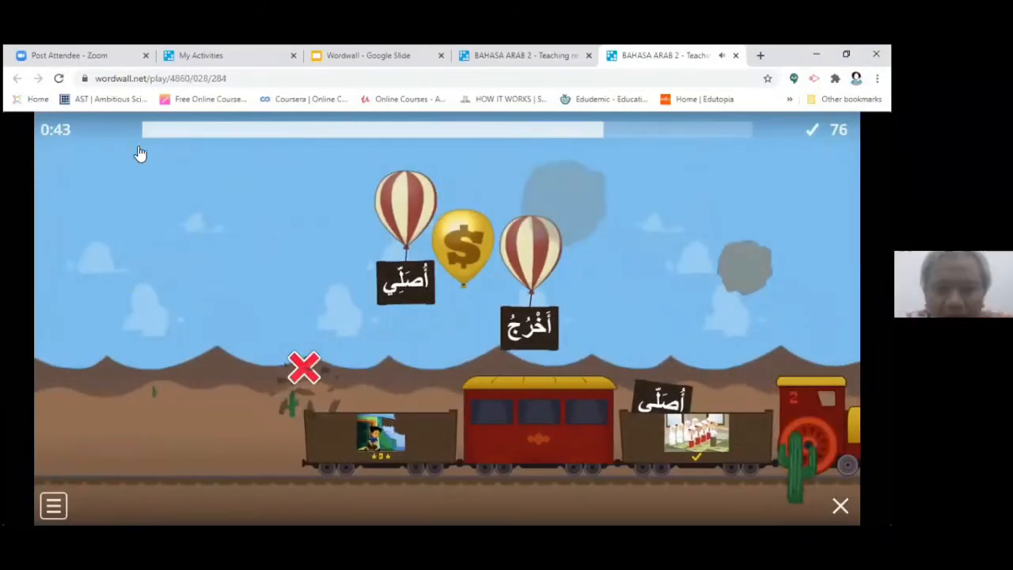
pyautogui.click(162, 156)
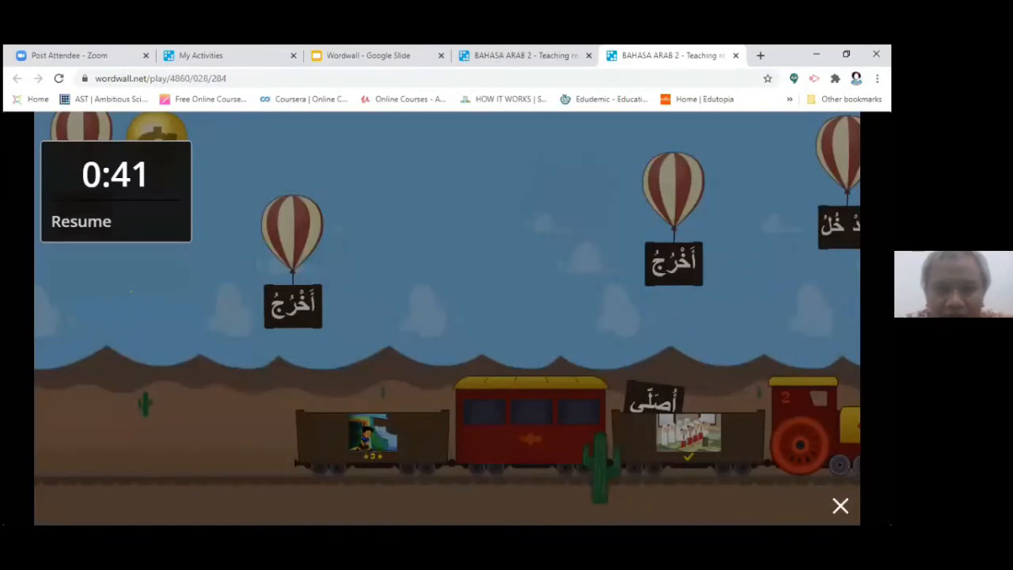
# - Abandon the BAHASA ARAB 2 game, close both of its pages, and return from the slides to the Wordwall activities list
pyautogui.press('F5')
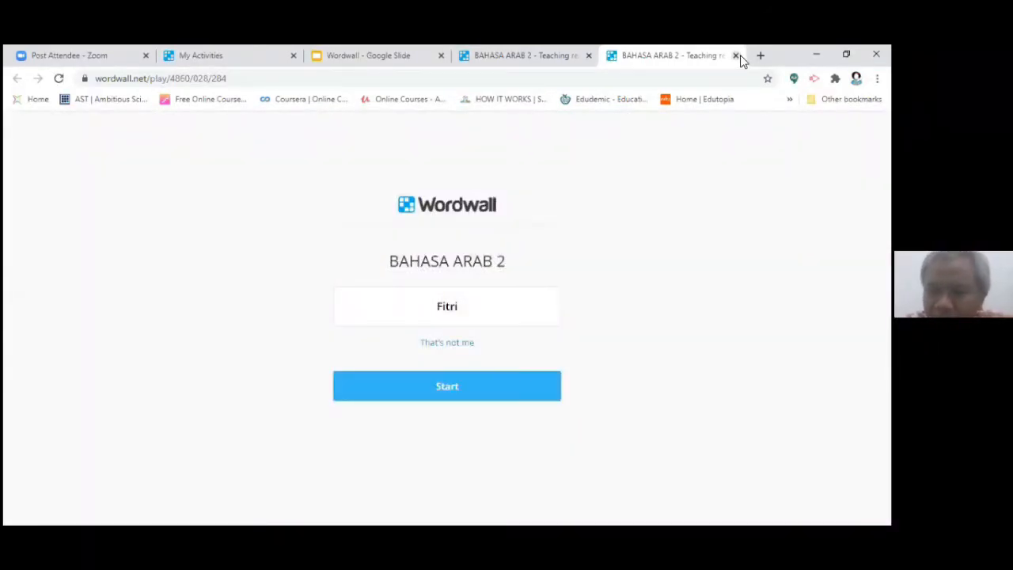
pyautogui.click(737, 56)
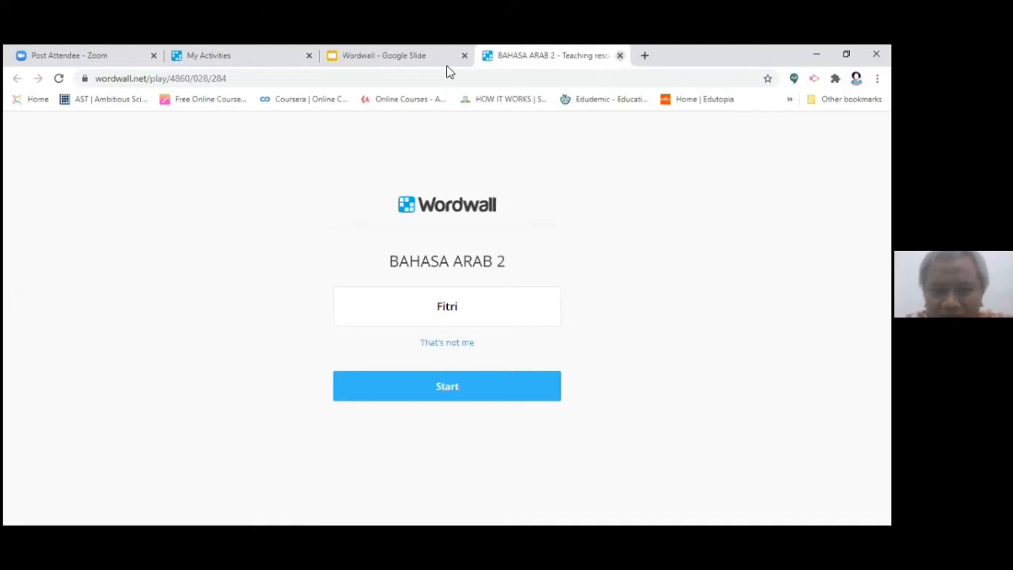
pyautogui.hotkey('ctrl', 'w')
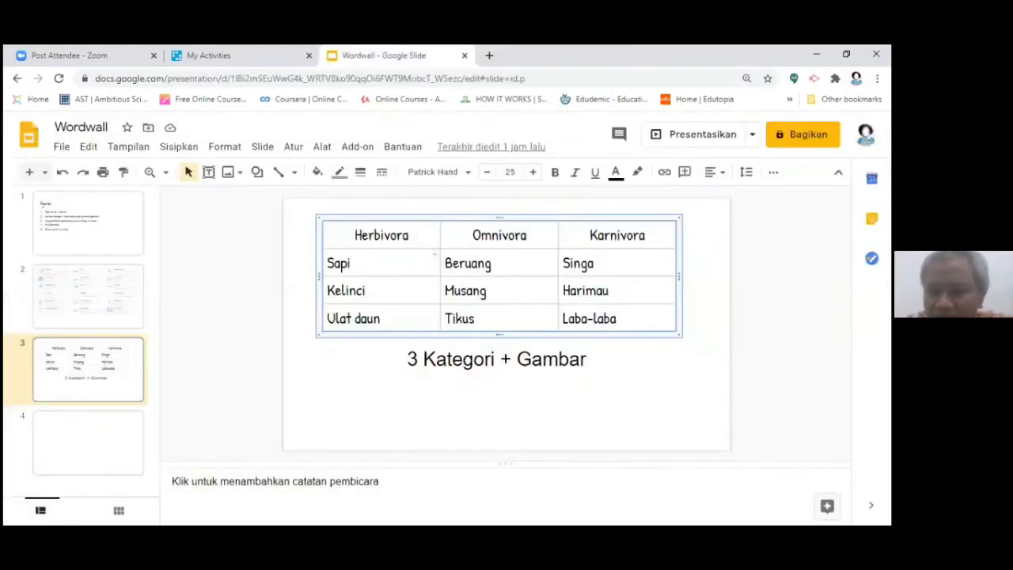
pyautogui.click(470, 417)
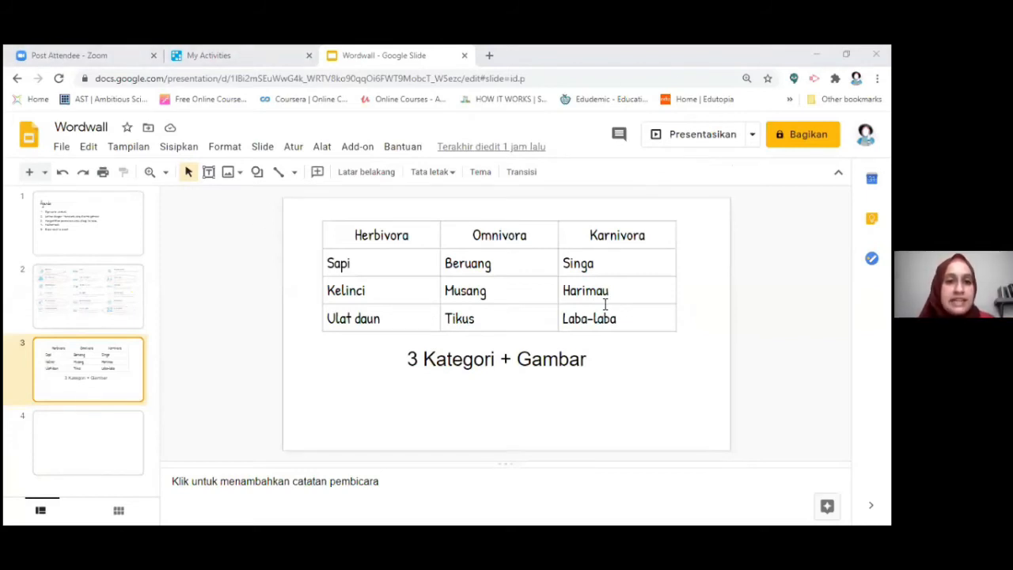
pyautogui.click(208, 55)
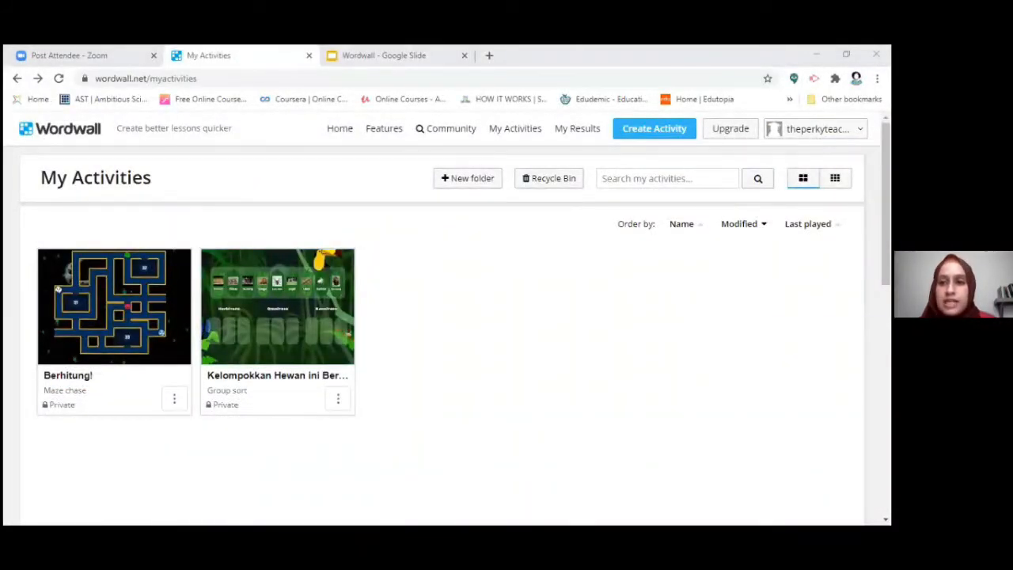
# - Log out of Wordwall and sign in through Google with another of the teacher's accounts
pyautogui.click(816, 129)
pyautogui.click(780, 287)
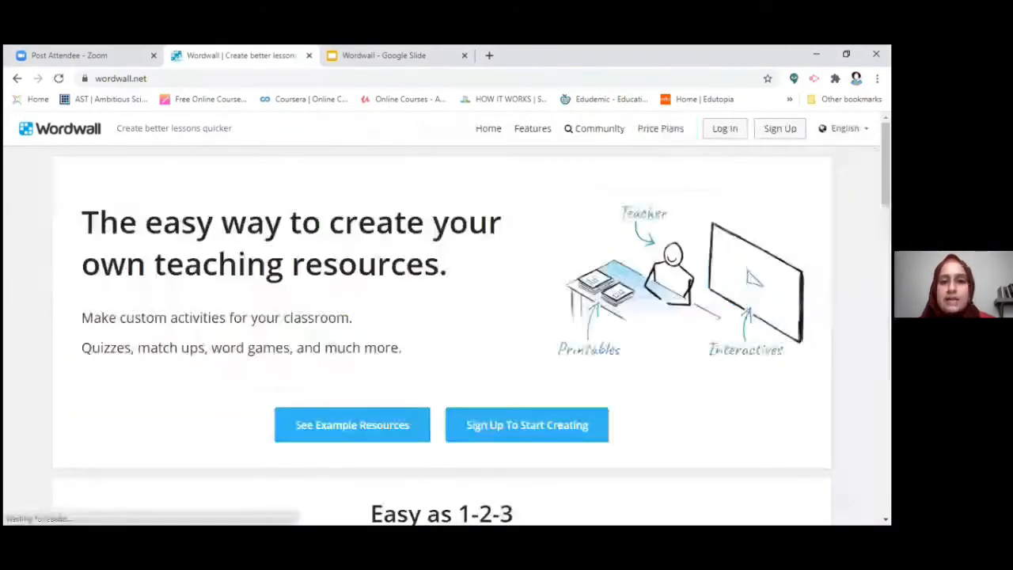
pyautogui.click(725, 129)
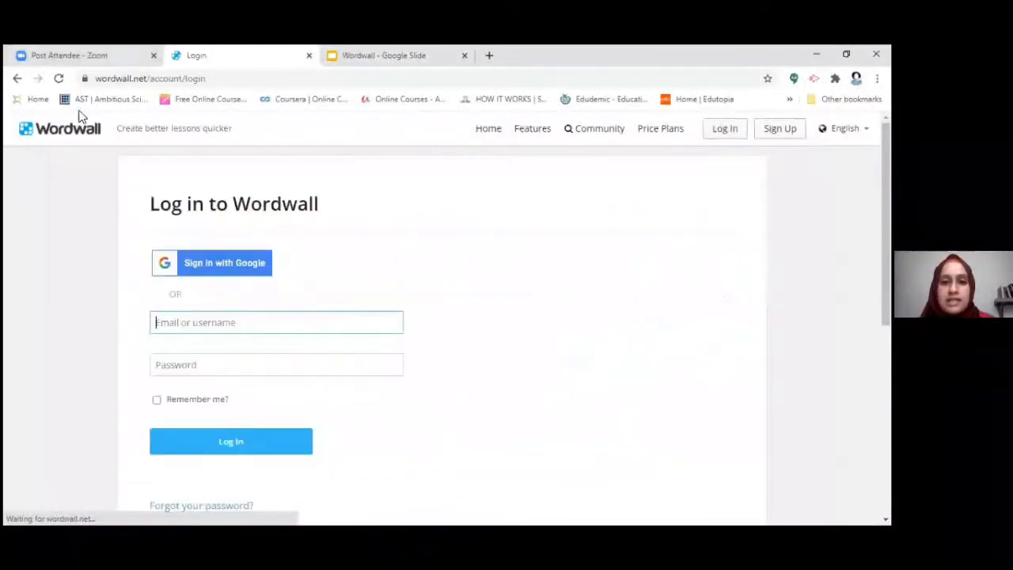
pyautogui.click(212, 263)
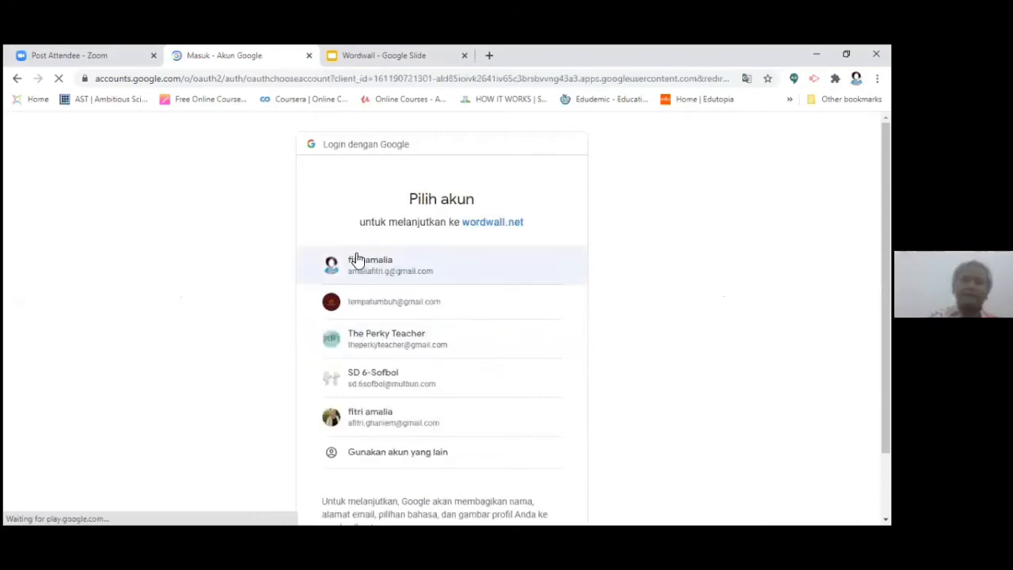
pyautogui.click(415, 290)
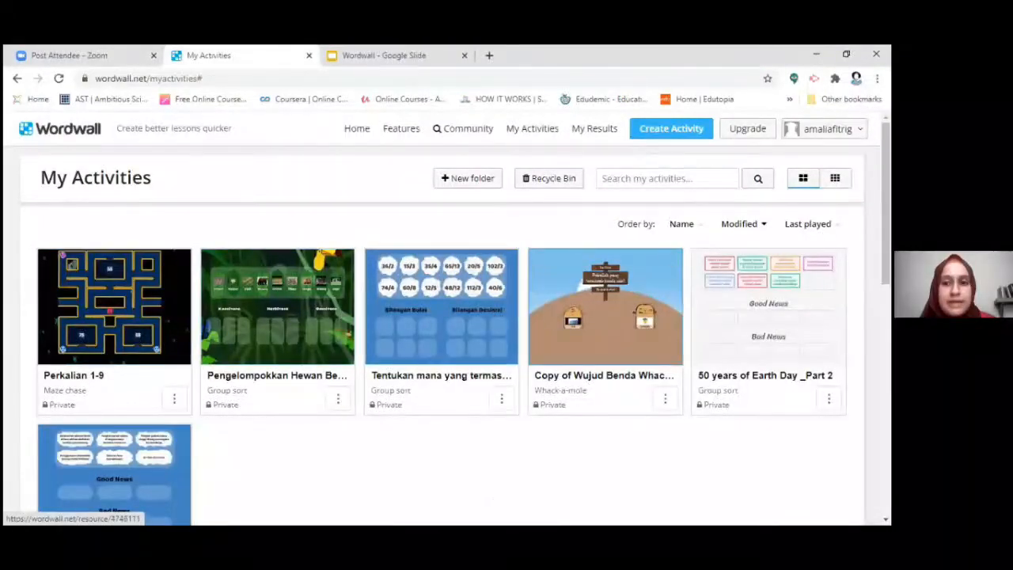
# - Look over this account's activities and examine all the templates that "50 years of Earth Day _Part 2" can be switched to
pyautogui.scroll(-2, 443, 317)
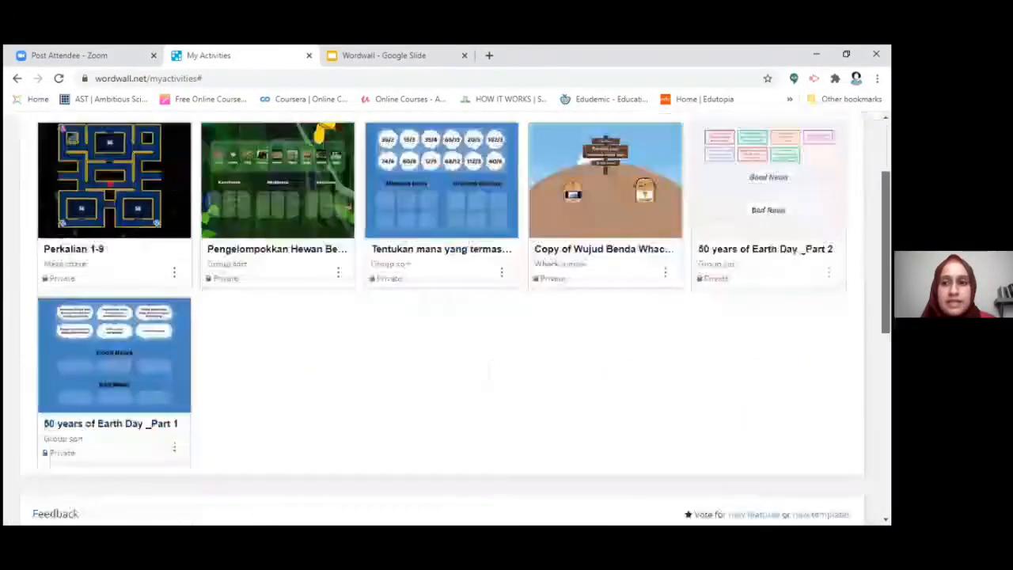
pyautogui.scroll(2, 192, 334)
pyautogui.scroll(-2, 192, 335)
pyautogui.scroll(2, 136, 452)
pyautogui.scroll(-1, 136, 453)
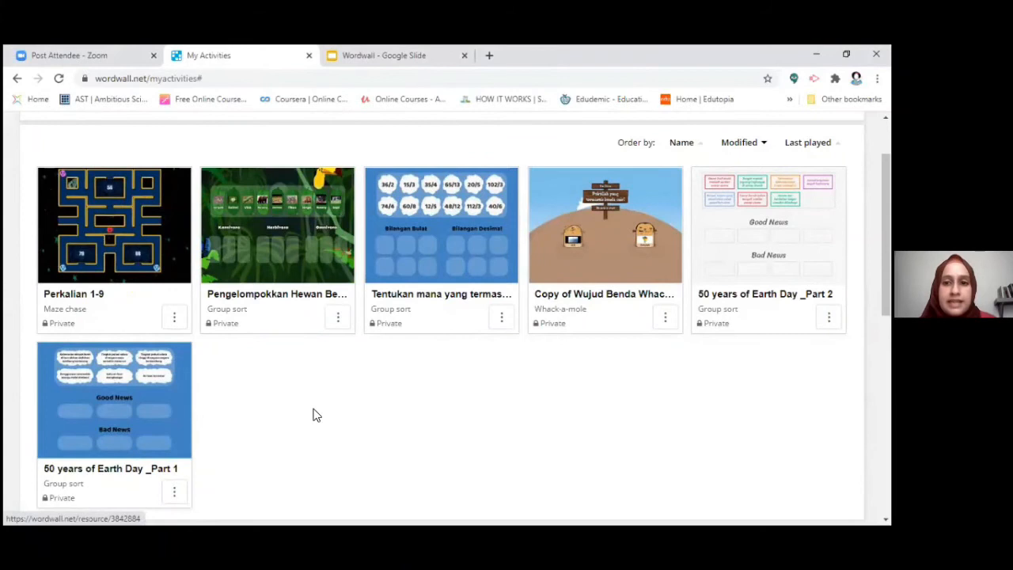
pyautogui.click(749, 265)
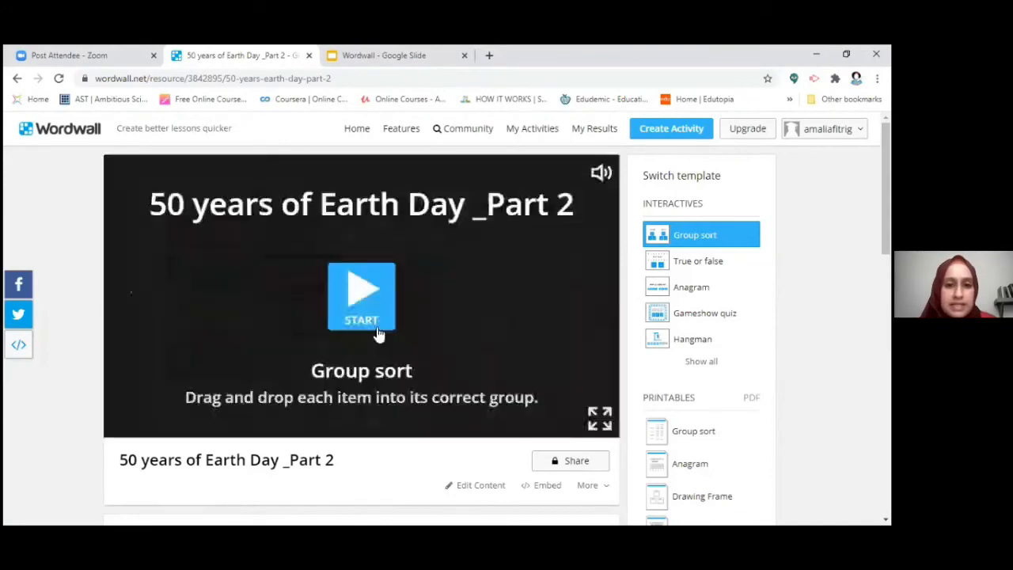
pyautogui.click(702, 362)
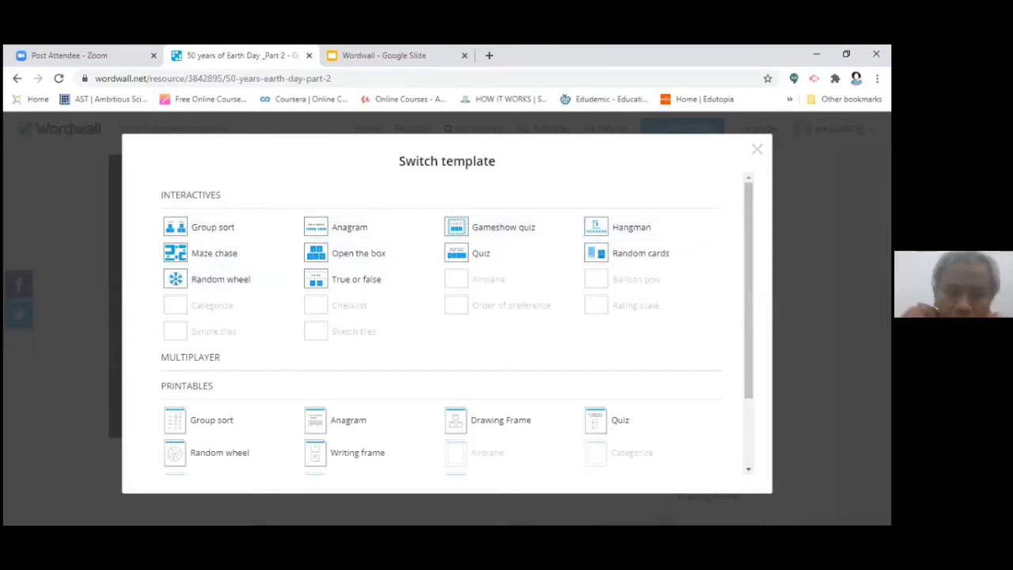
pyautogui.click(550, 123)
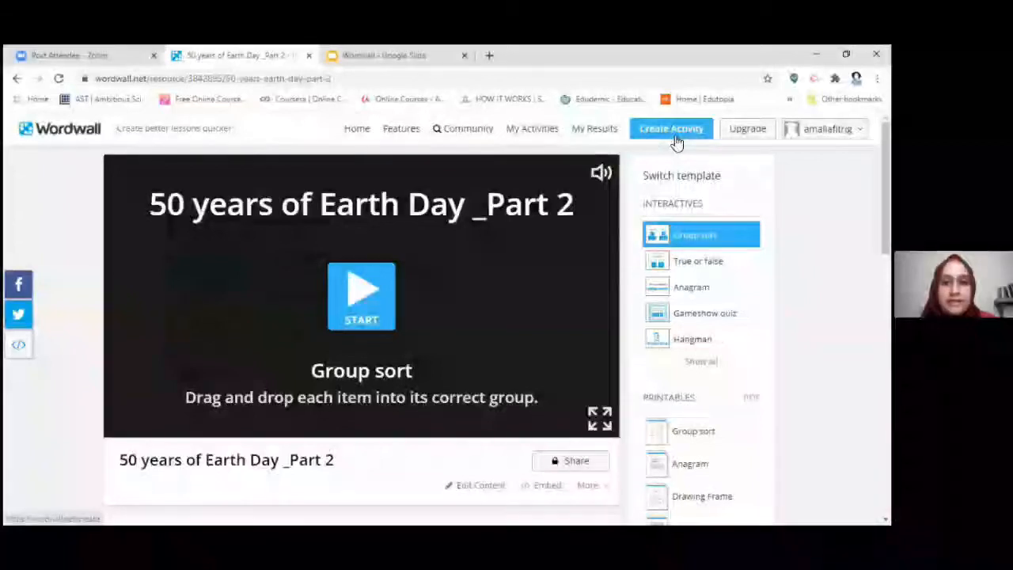
# - Review the account's activities list again and check the resource limit on the page for creating an activity
pyautogui.click(530, 132)
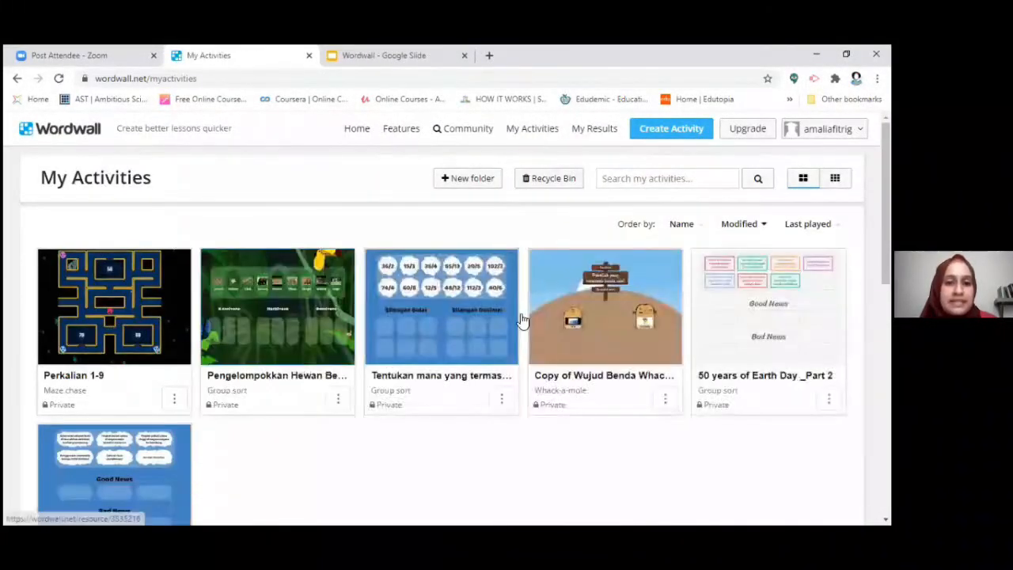
pyautogui.scroll(-4, 444, 317)
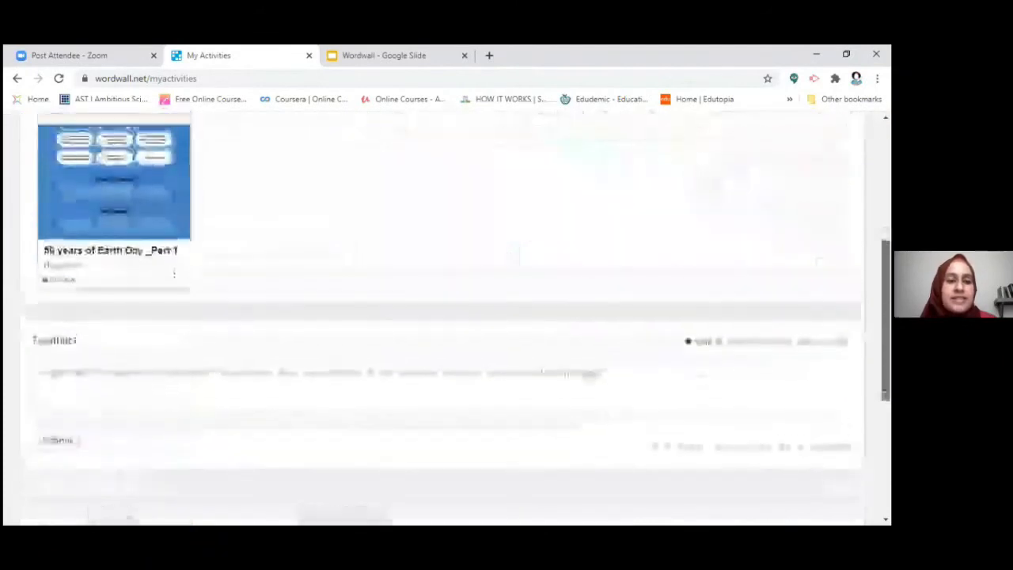
pyautogui.scroll(2, 444, 317)
pyautogui.scroll(3, 443, 317)
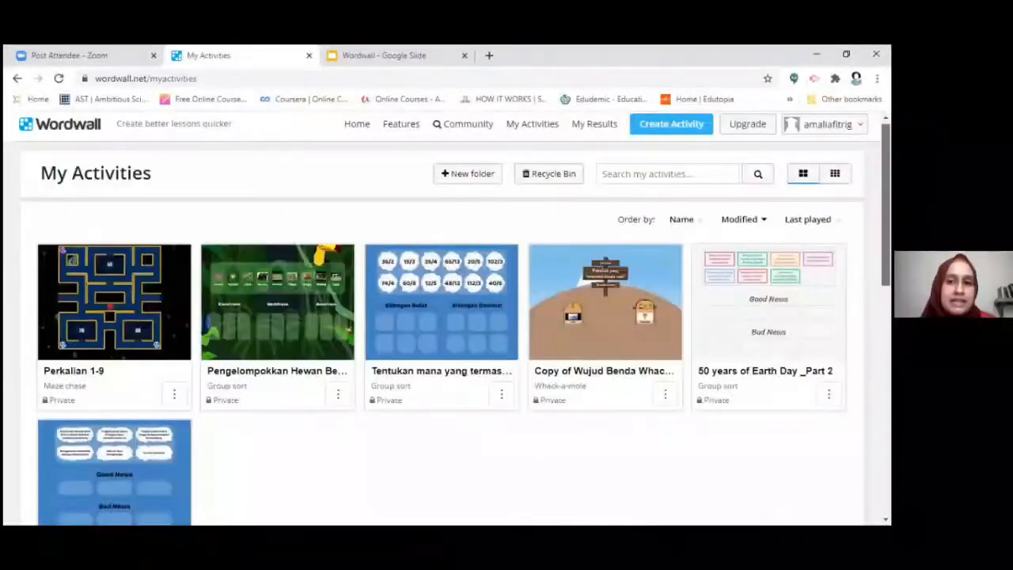
pyautogui.click(659, 125)
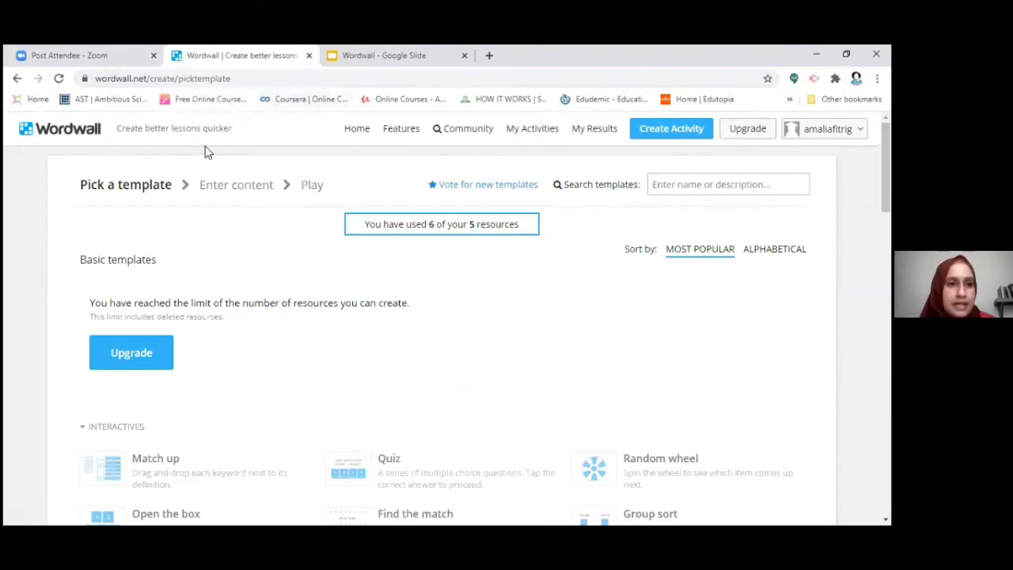
# - Log out of this account and sign back in through Google with the teacher account that holds the Berhitung! activity
pyautogui.click(826, 129)
pyautogui.click(781, 286)
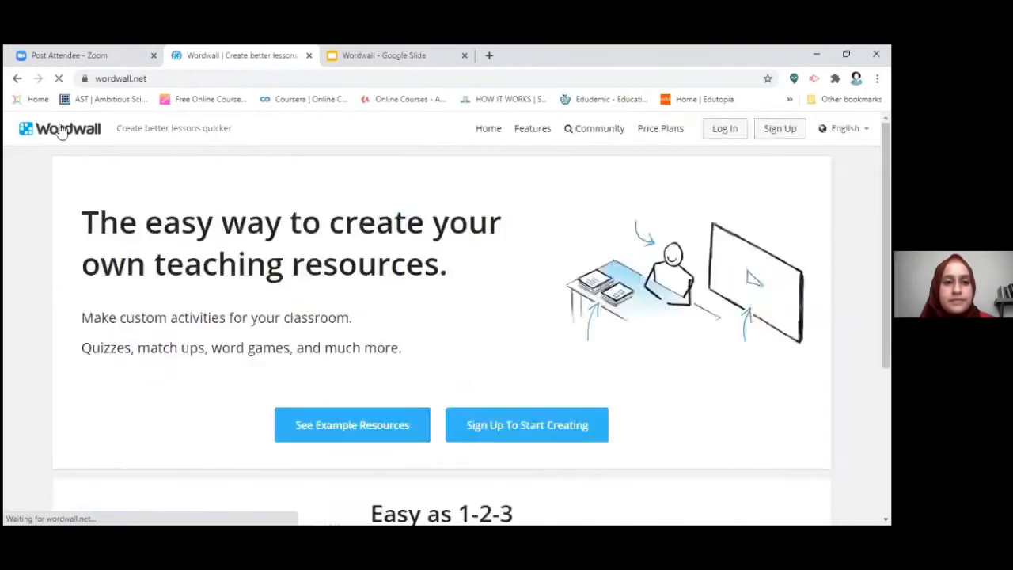
pyautogui.click(725, 128)
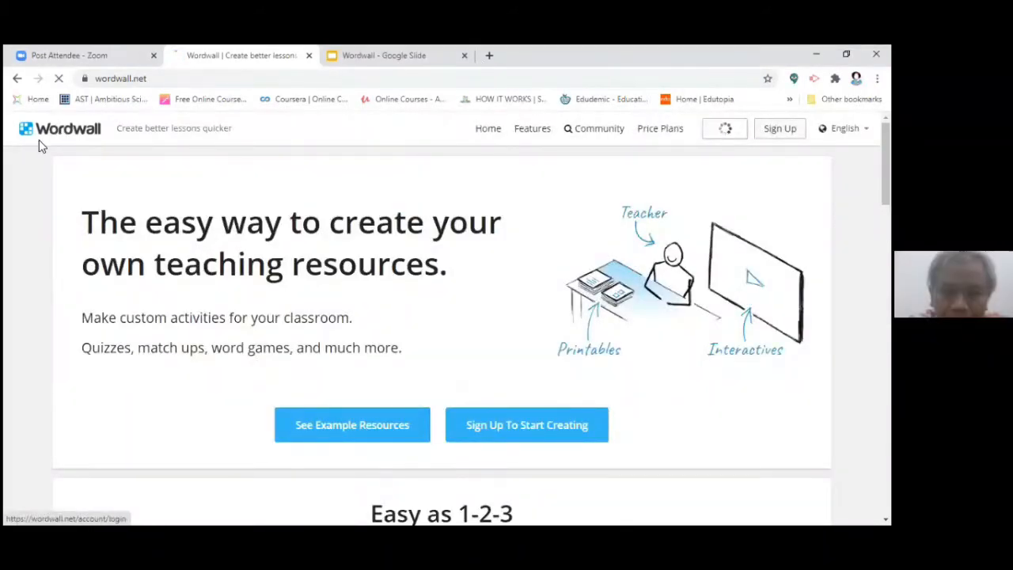
pyautogui.click(219, 263)
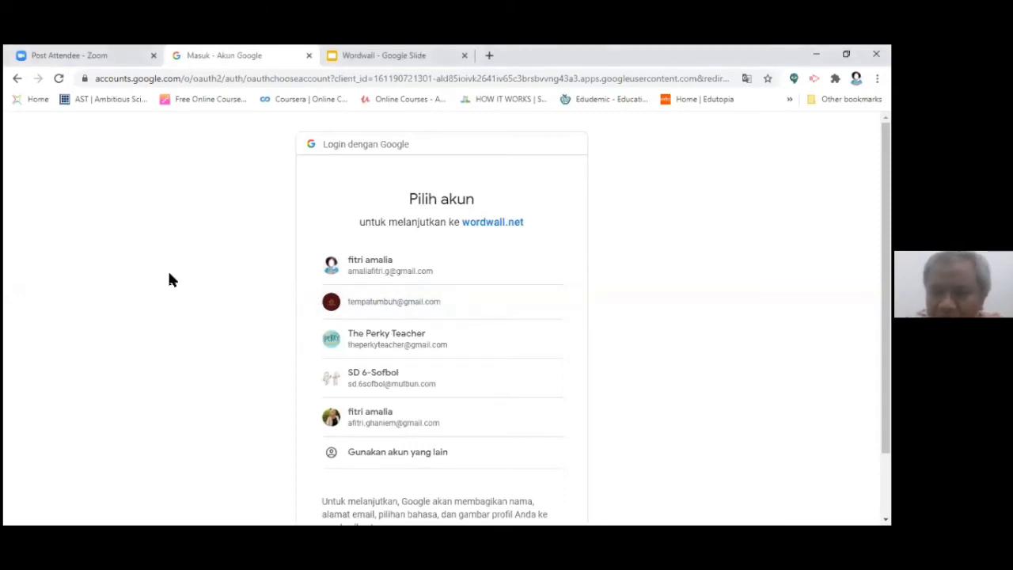
pyautogui.click(398, 349)
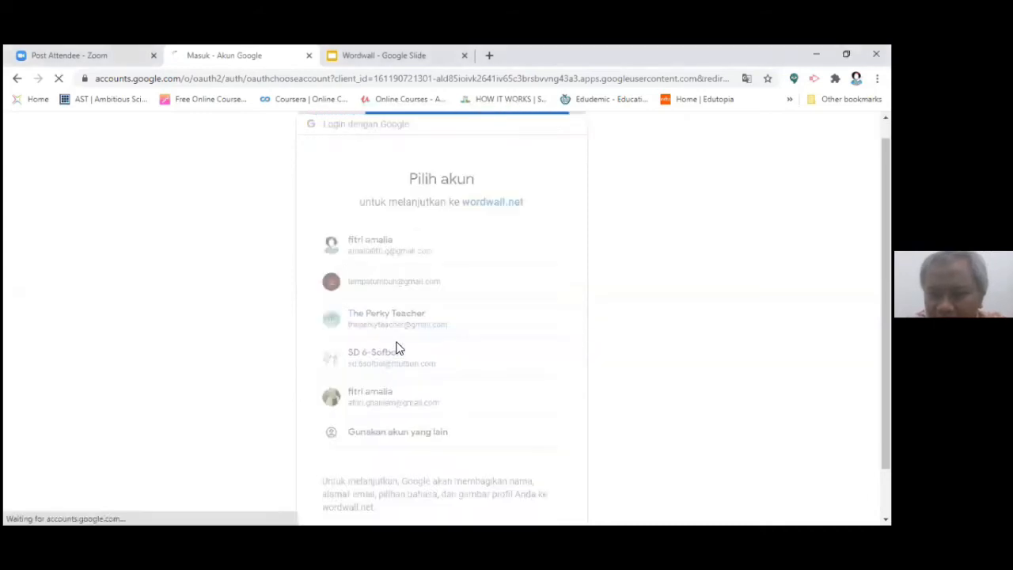
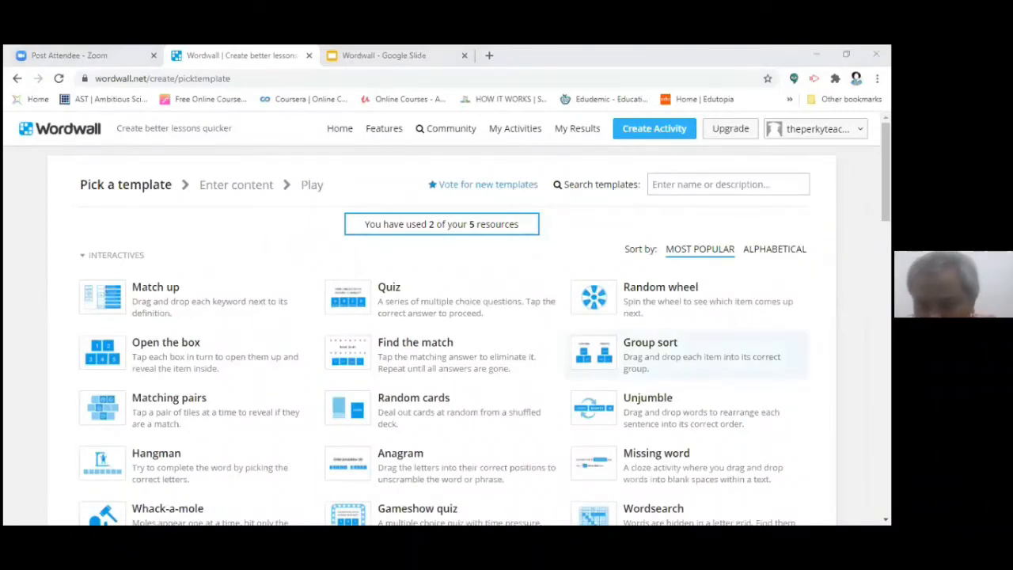
# - Look through the templates and examine the content entry page of the Matching pairs template, then return to the account's activities
pyautogui.scroll(-4, 479, 332)
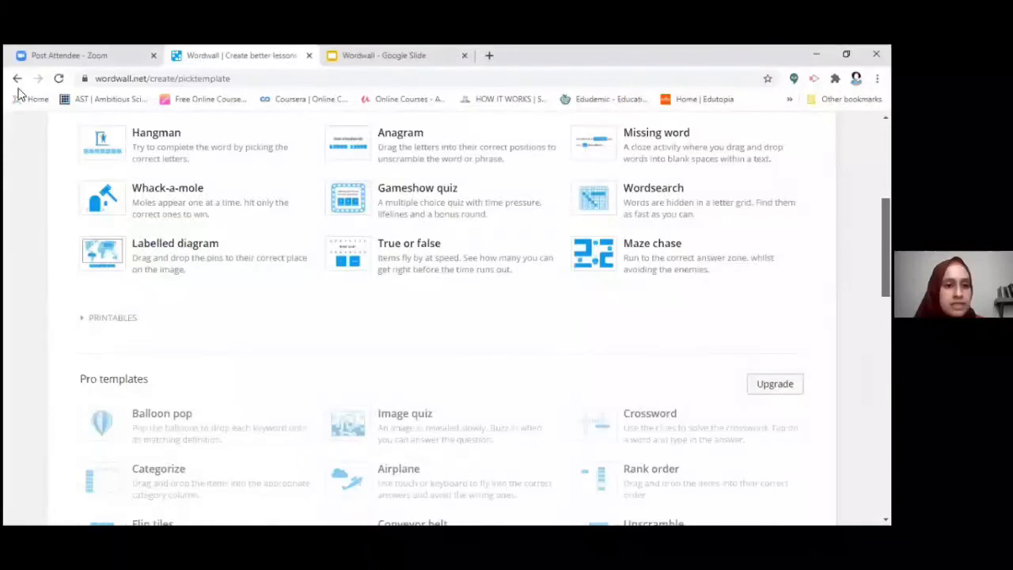
pyautogui.scroll(2, 19, 93)
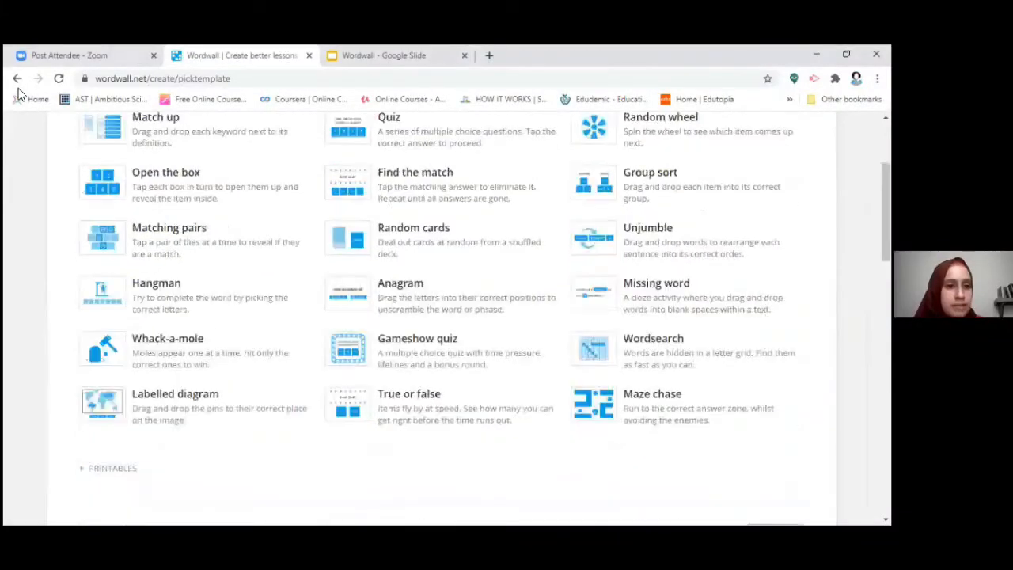
pyautogui.click(169, 247)
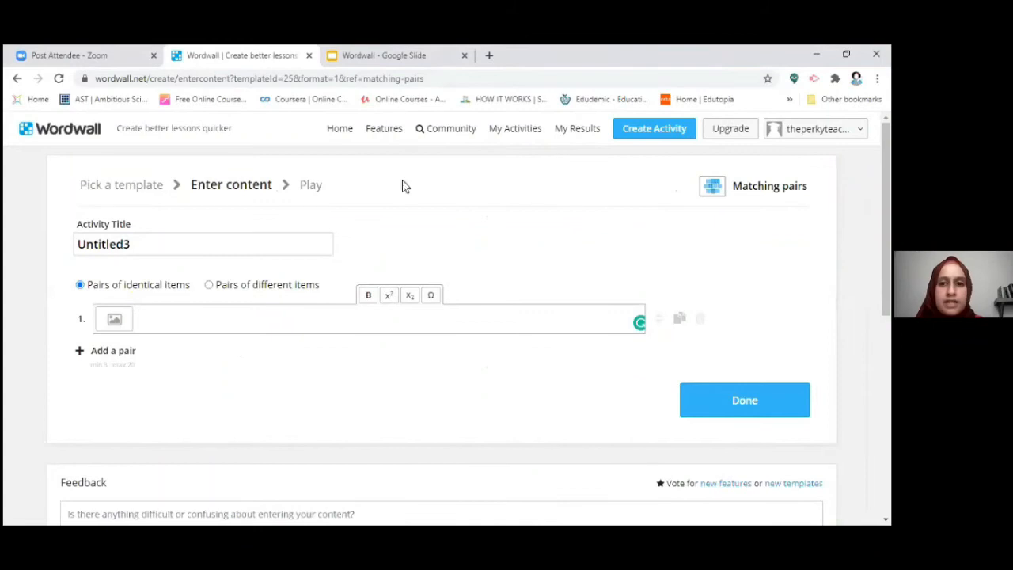
pyautogui.click(513, 131)
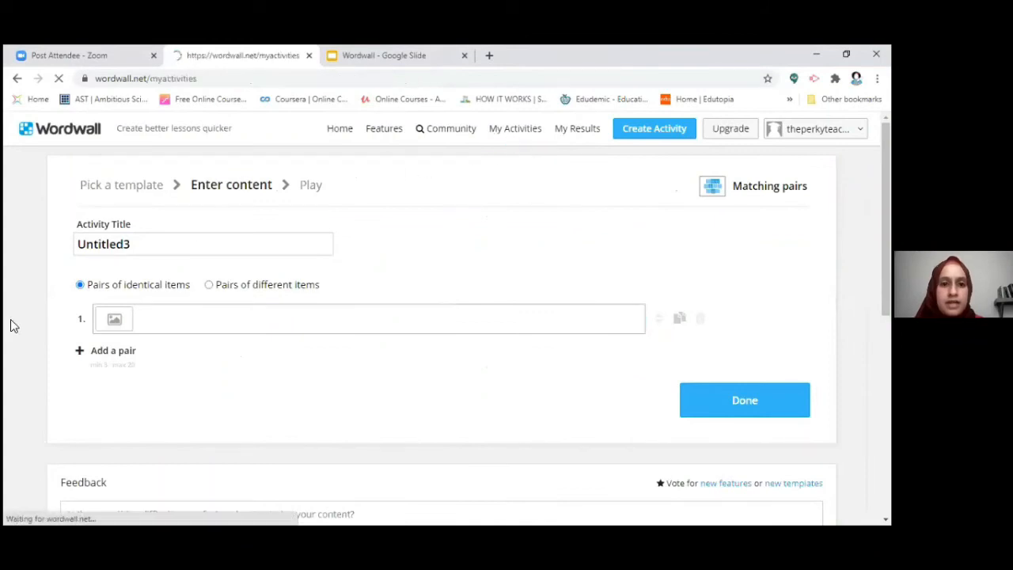
# - Reopen the page for creating an activity and examine the interactive templates available to the free account and the Pro templates
pyautogui.click(649, 132)
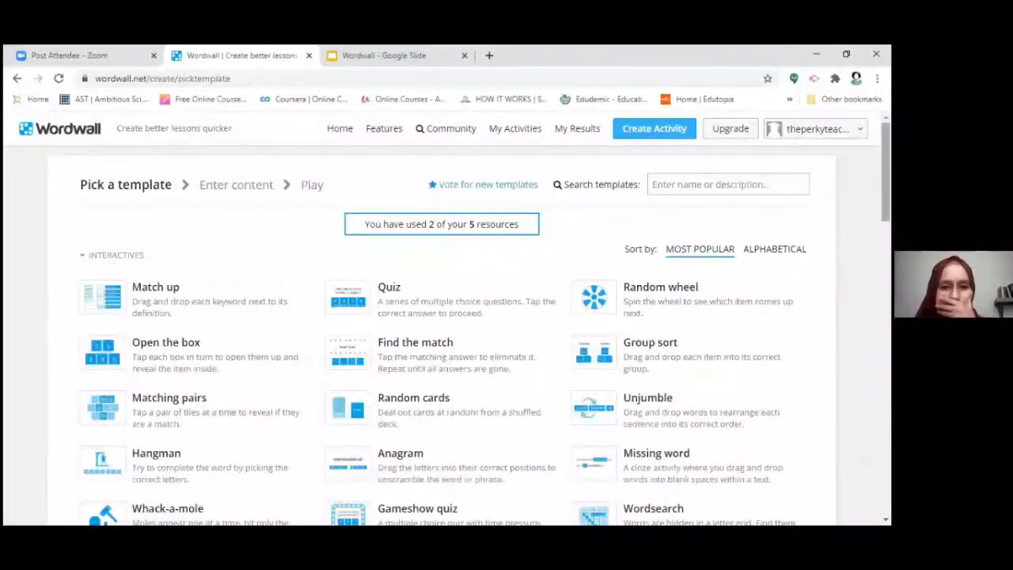
pyautogui.scroll(-13, 442, 333)
pyautogui.scroll(13, 441, 332)
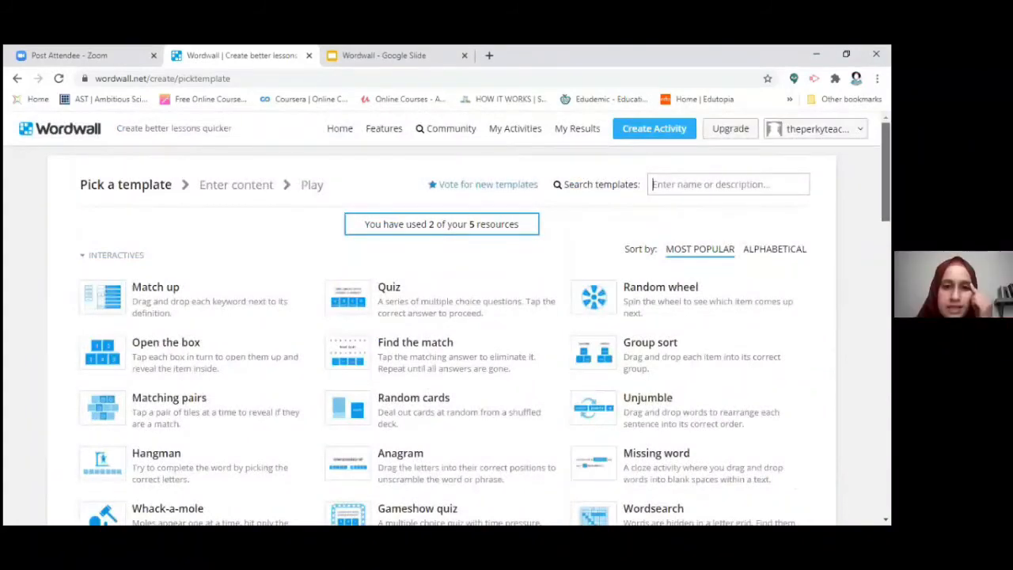
pyautogui.scroll(-2, 448, 317)
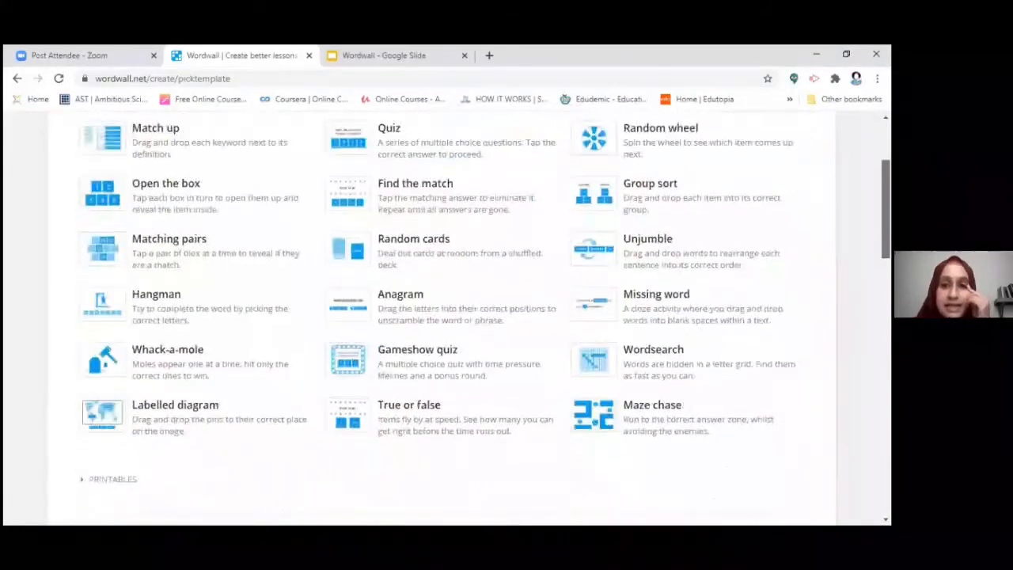
pyautogui.scroll(1, 448, 316)
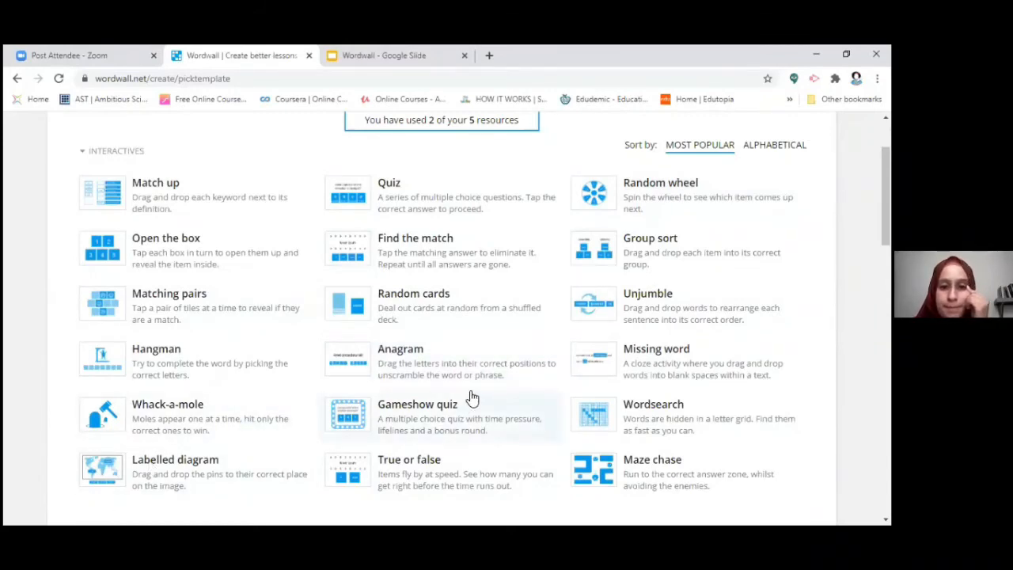
pyautogui.scroll(-2, 468, 319)
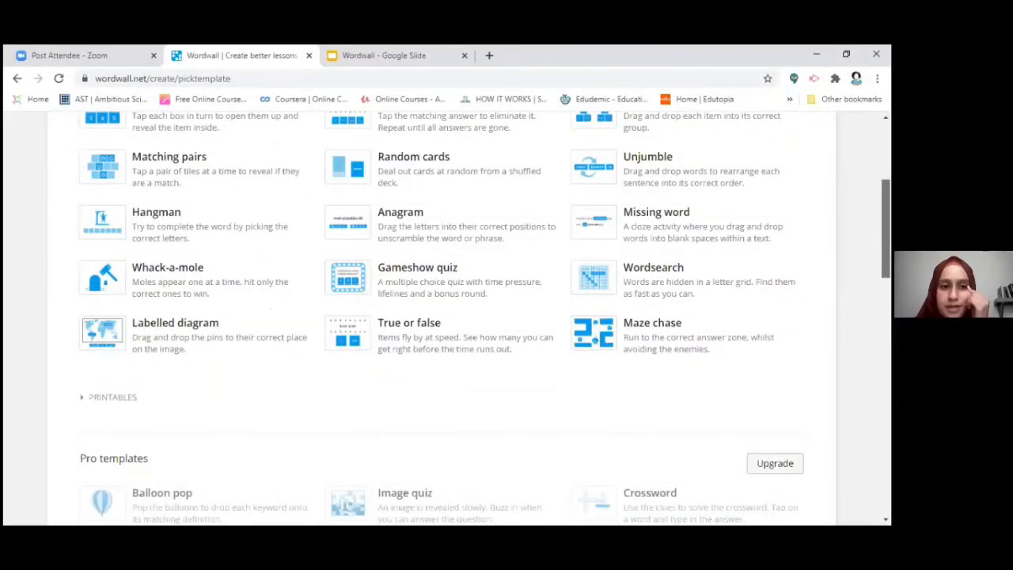
pyautogui.scroll(2, 459, 317)
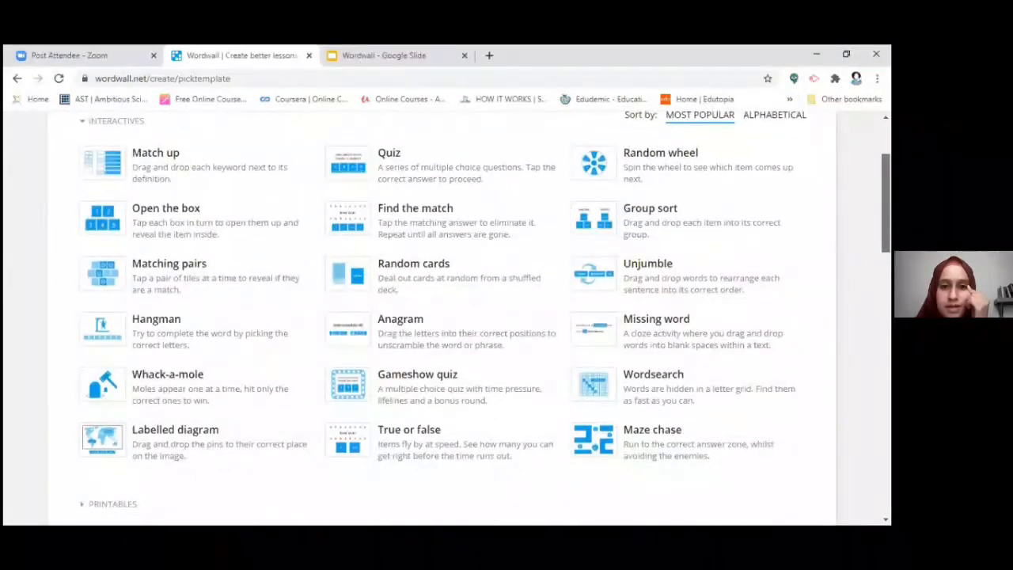
pyautogui.scroll(2, 459, 316)
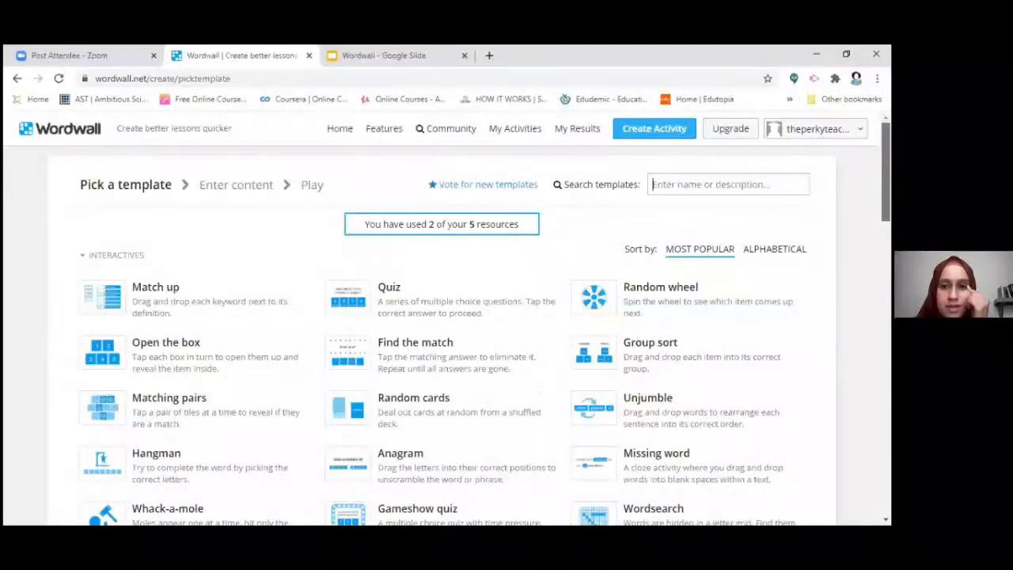
pyautogui.scroll(-1, 460, 317)
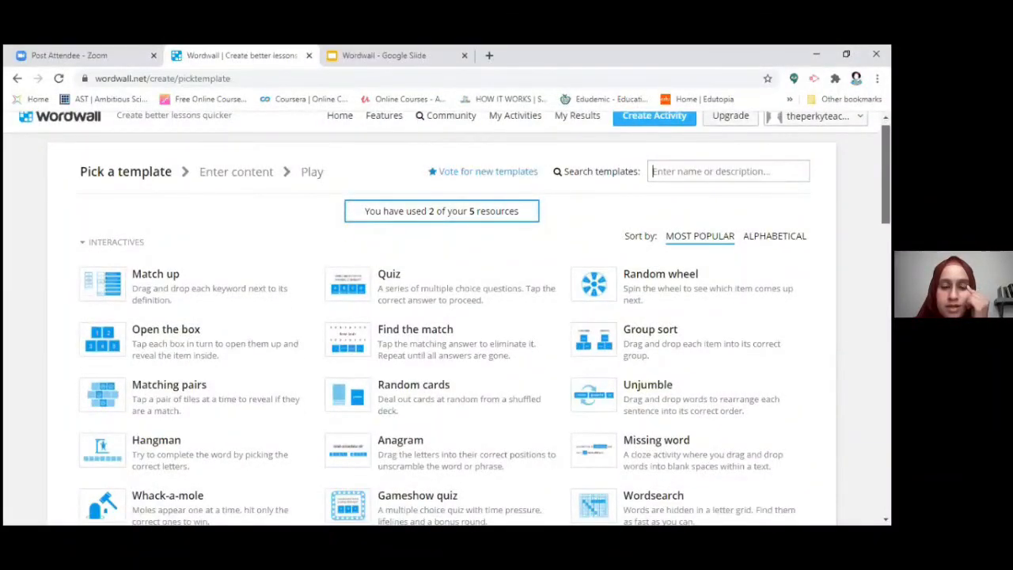
pyautogui.scroll(-2, 459, 317)
pyautogui.scroll(2, 459, 317)
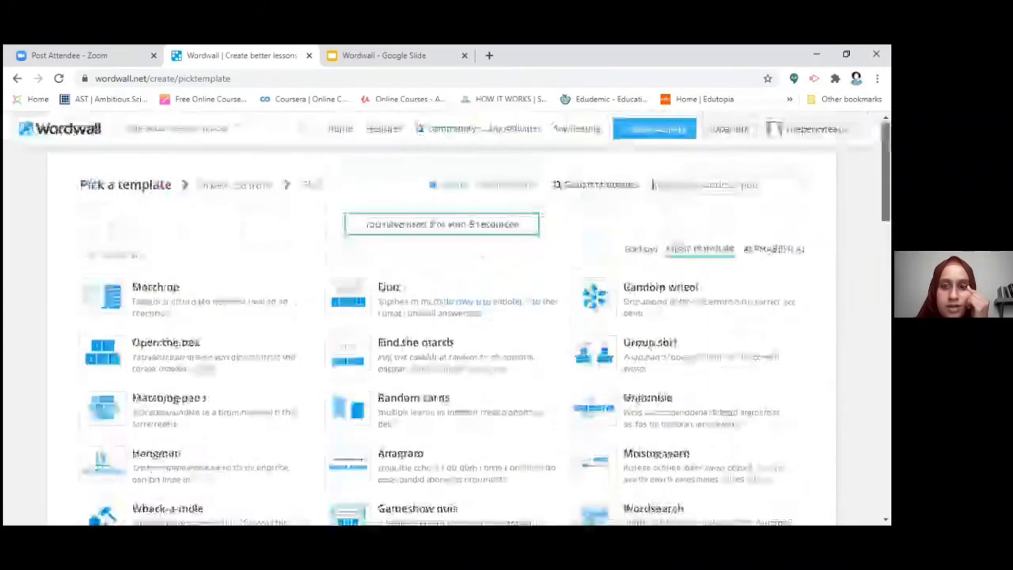
pyautogui.scroll(-2, 459, 317)
pyautogui.scroll(-1, 459, 316)
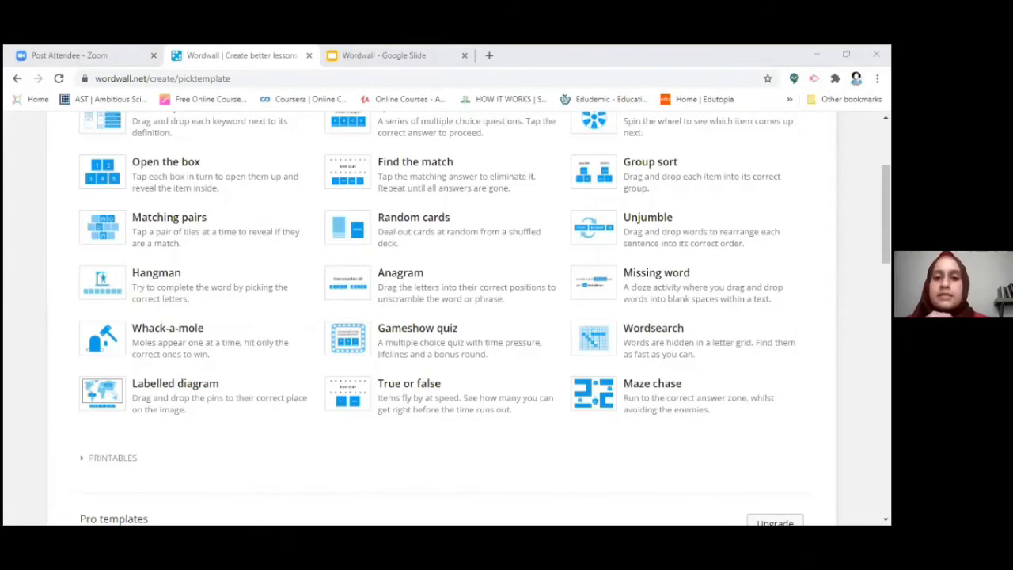
pyautogui.moveTo(497, 324); pyautogui.dragTo(586, 245)
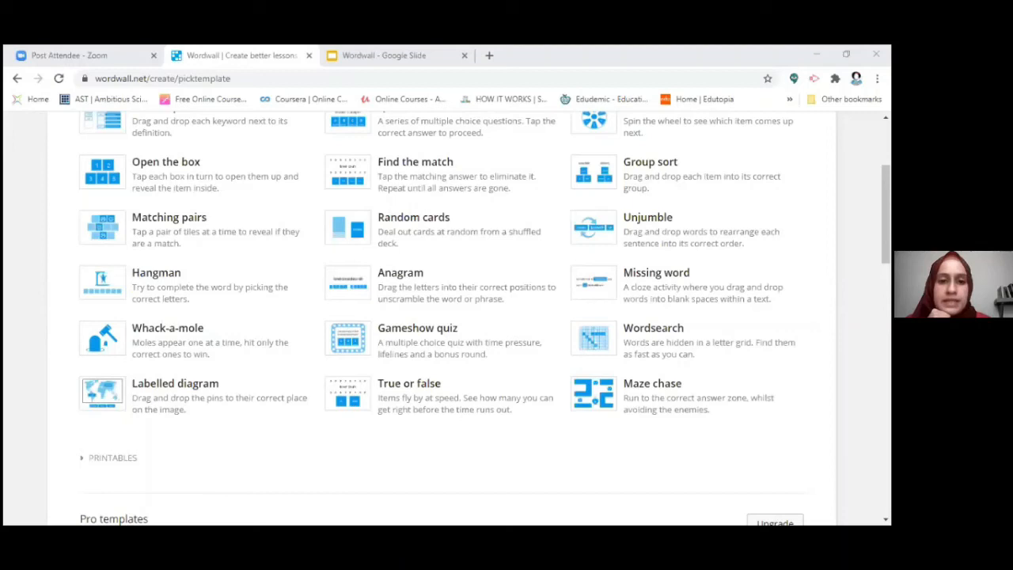
pyautogui.moveTo(235, 302); pyautogui.dragTo(326, 295)
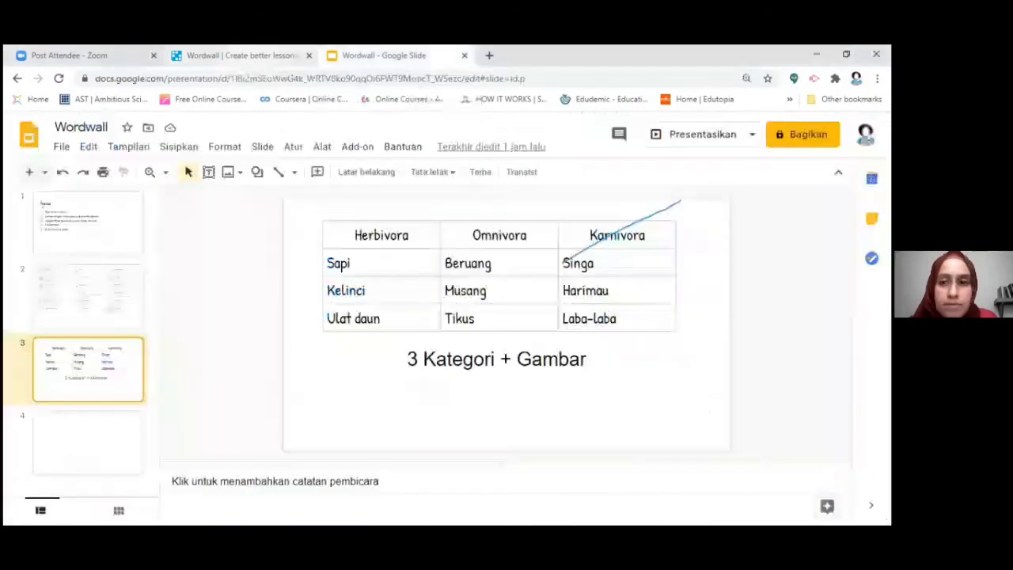
pyautogui.scroll(-1, 636, 249)
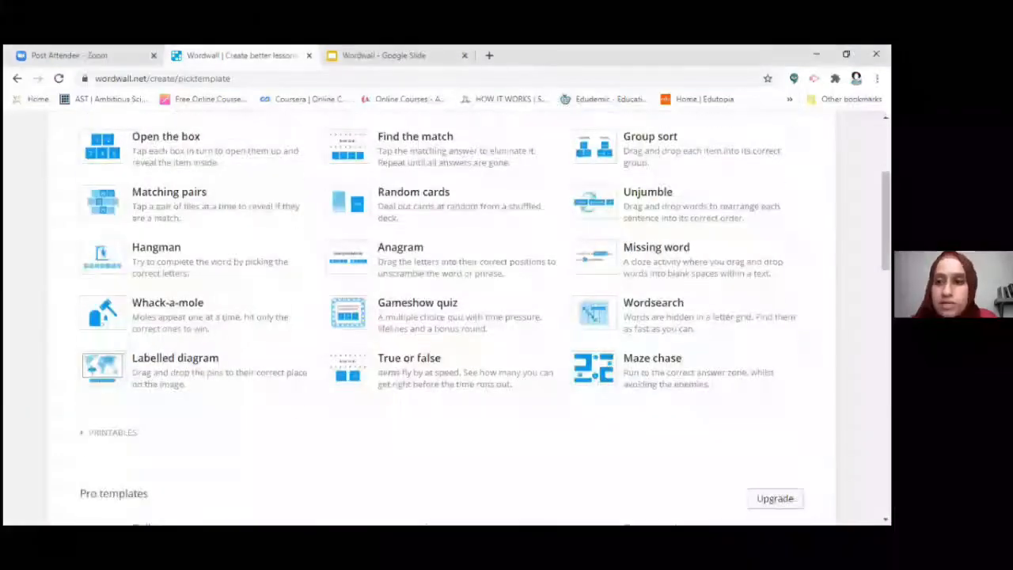
# - Review the result summary of the "Hasil Latihan Hewan 1 Kelas 5A" assignment and check the options offered for it, including Export to File
pyautogui.scroll(3, 583, 139)
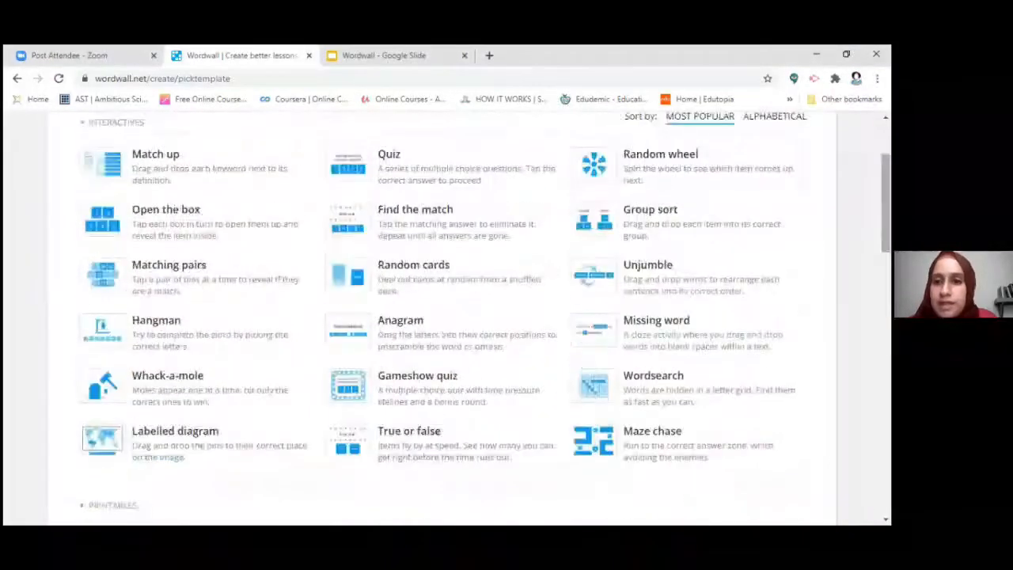
pyautogui.scroll(2, 583, 139)
pyautogui.click(578, 130)
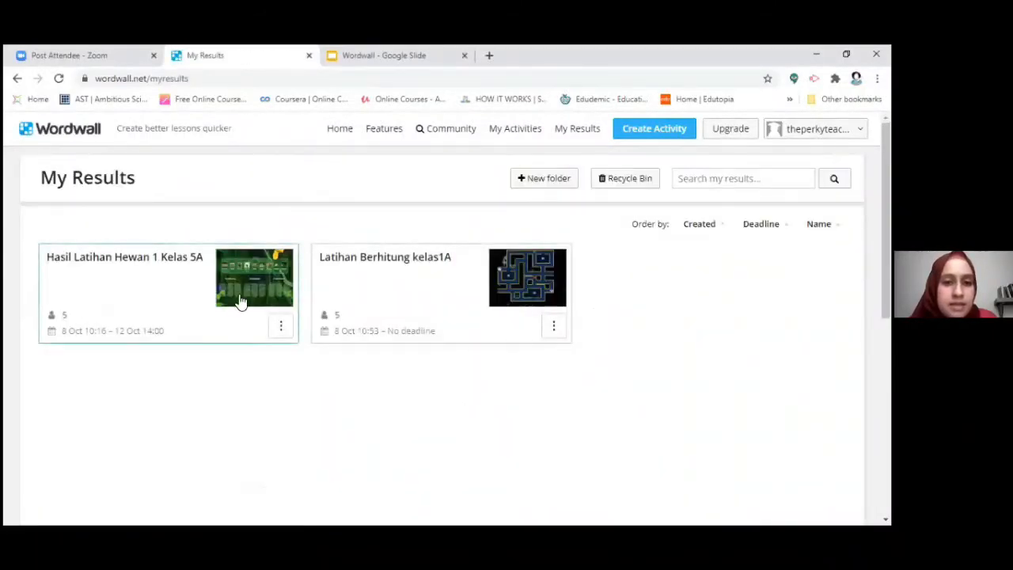
pyautogui.click(69, 322)
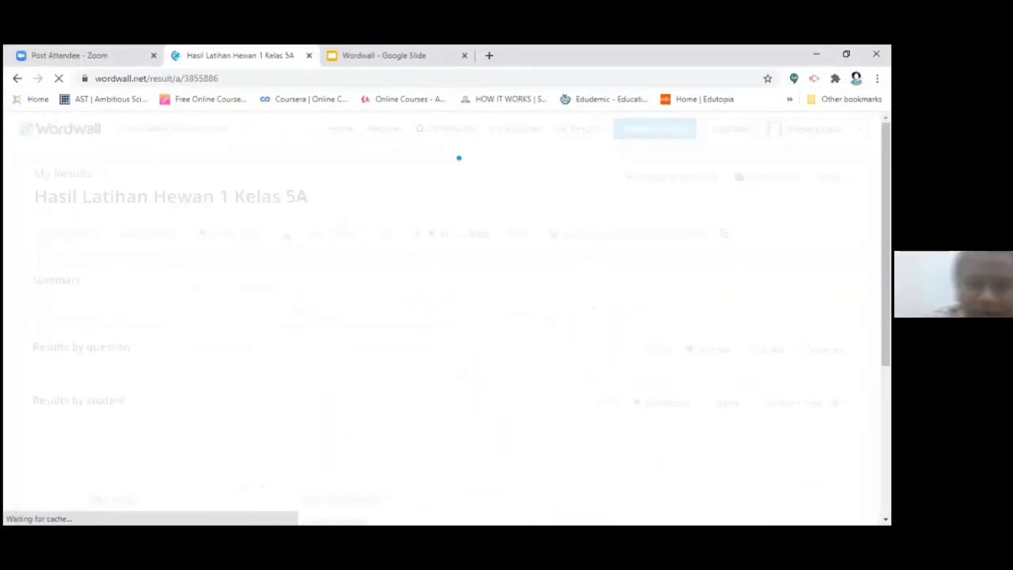
pyautogui.scroll(-1, 443, 317)
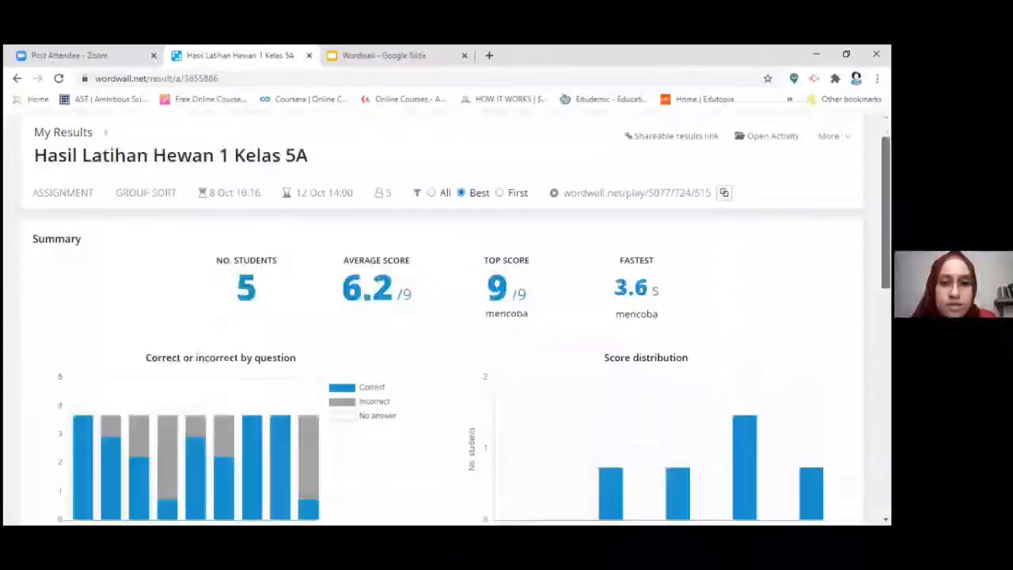
pyautogui.scroll(-1, 443, 317)
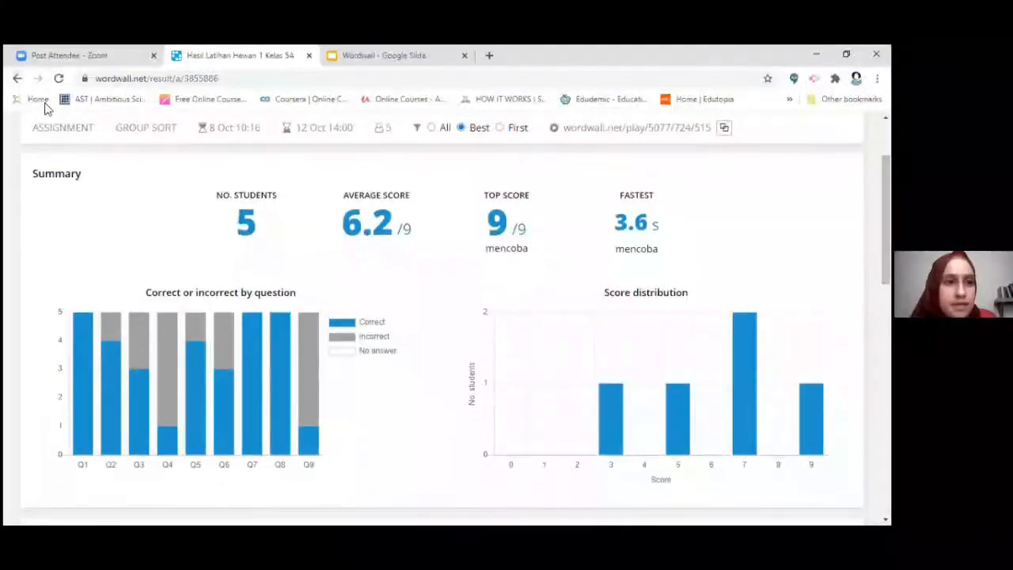
pyautogui.click(17, 79)
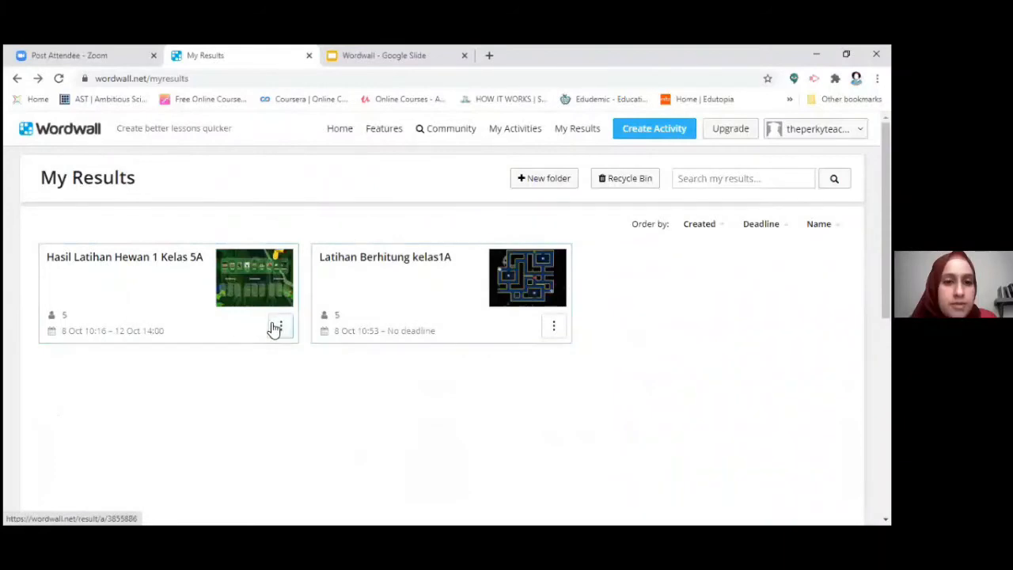
pyautogui.click(285, 325)
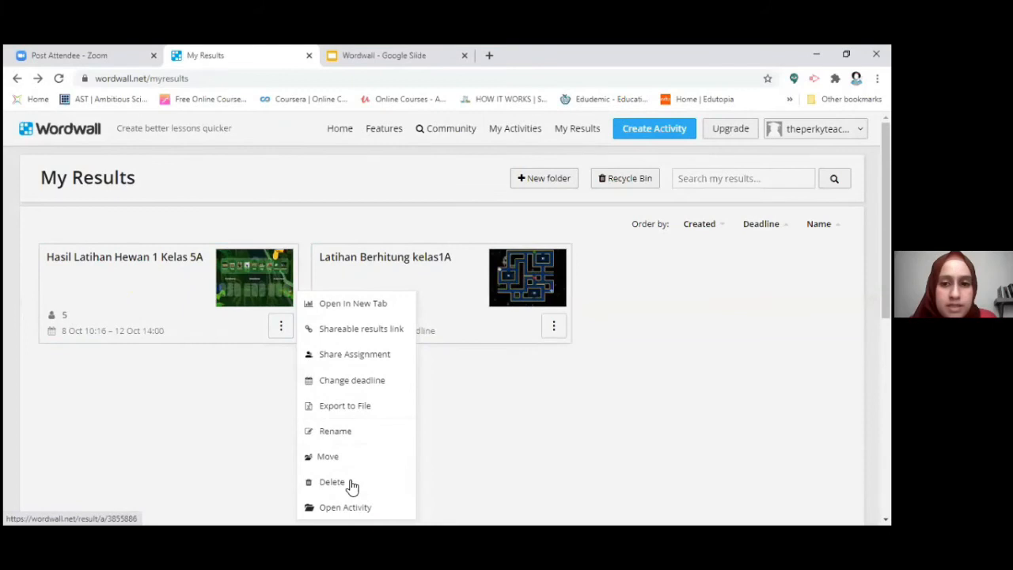
pyautogui.click(337, 408)
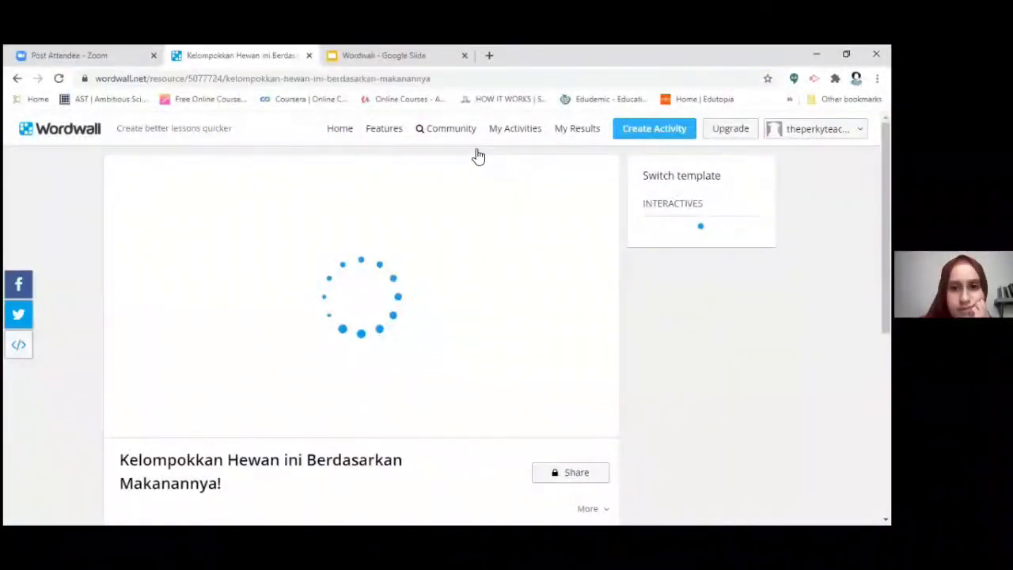
# - Open the content of "Kelompokkan Hewan ini Berdasarkan Makanannya!" for editing and add an empty fourth item to the Herbivora group
pyautogui.scroll(-5, 368, 449)
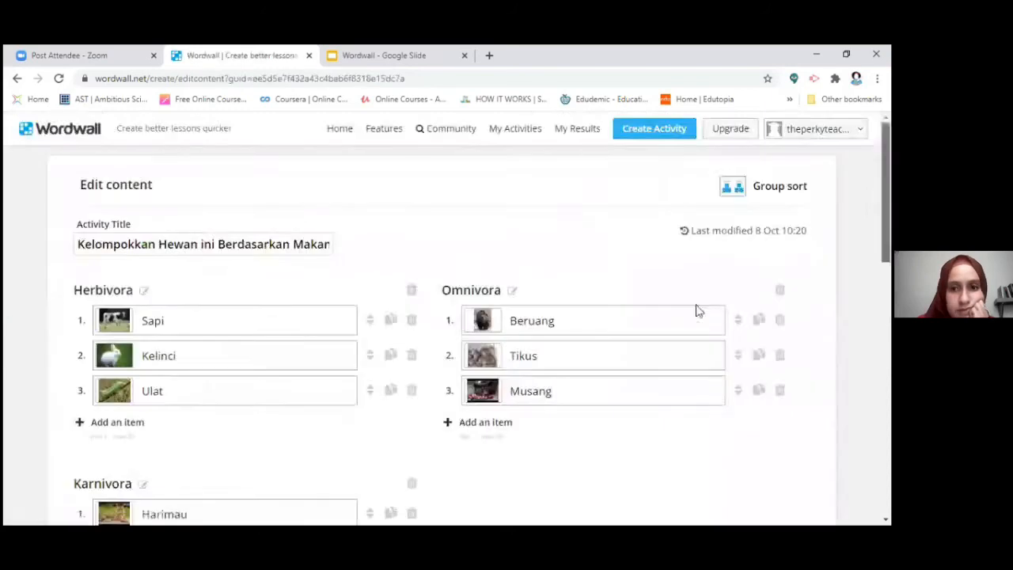
pyautogui.scroll(-3, 84, 233)
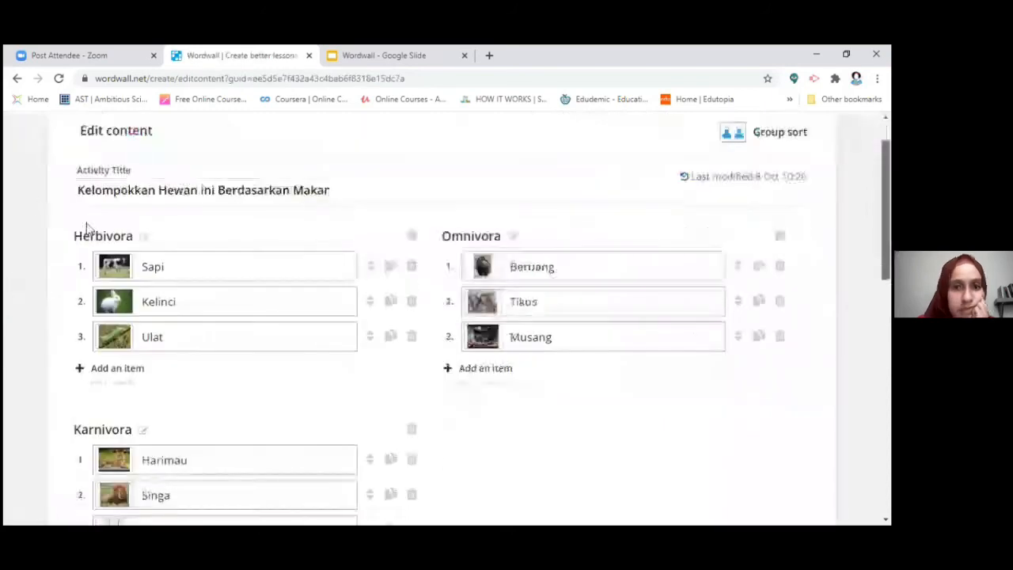
pyautogui.click(129, 243)
pyautogui.scroll(3, 256, 412)
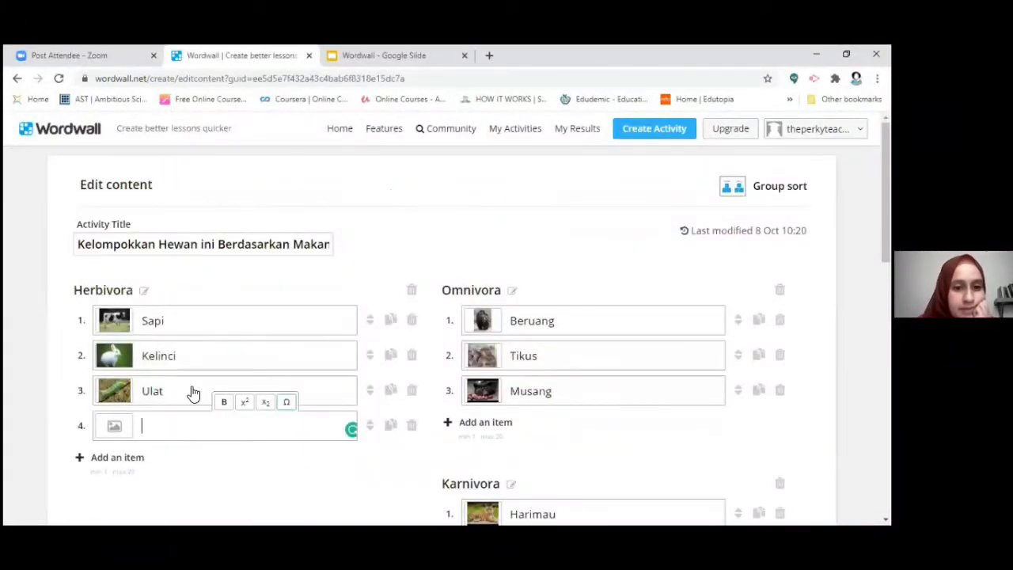
# - Examine the symbols that can be inserted into the new Herbivora item, covering the Latin, Number Forms and Mathematical Operators sets
pyautogui.click(286, 402)
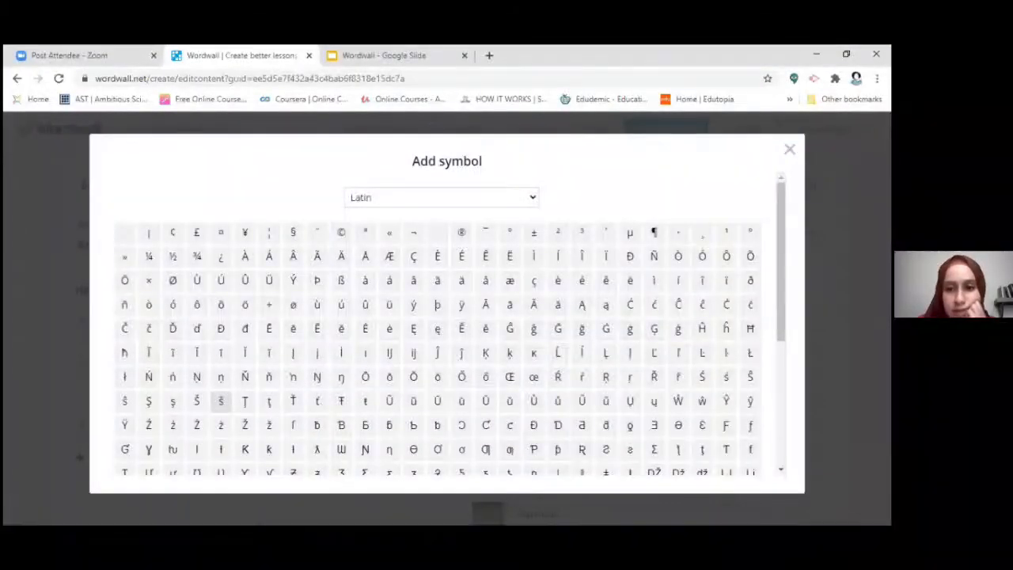
pyautogui.scroll(-2, 437, 324)
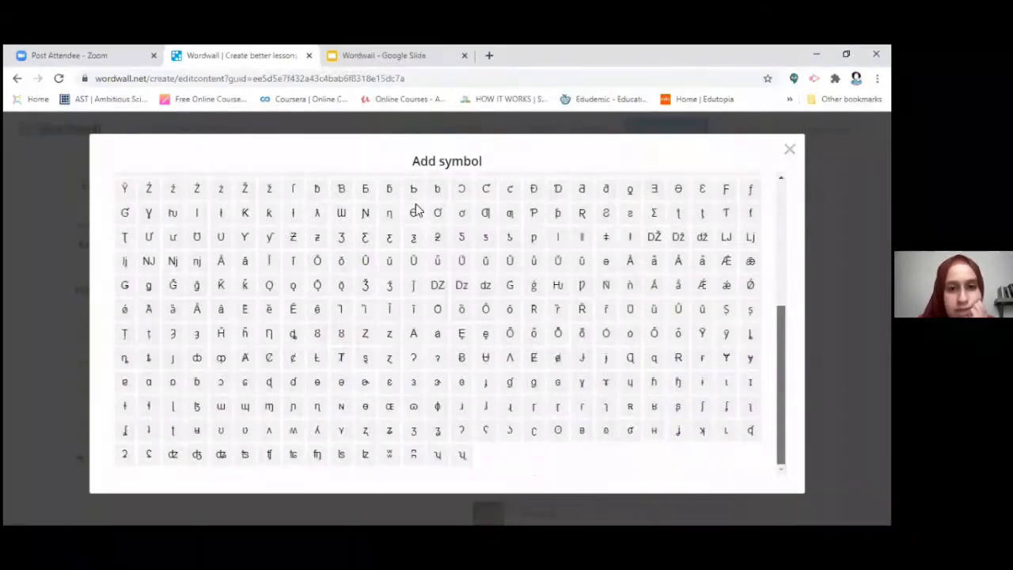
pyautogui.scroll(5, 415, 204)
pyautogui.click(417, 198)
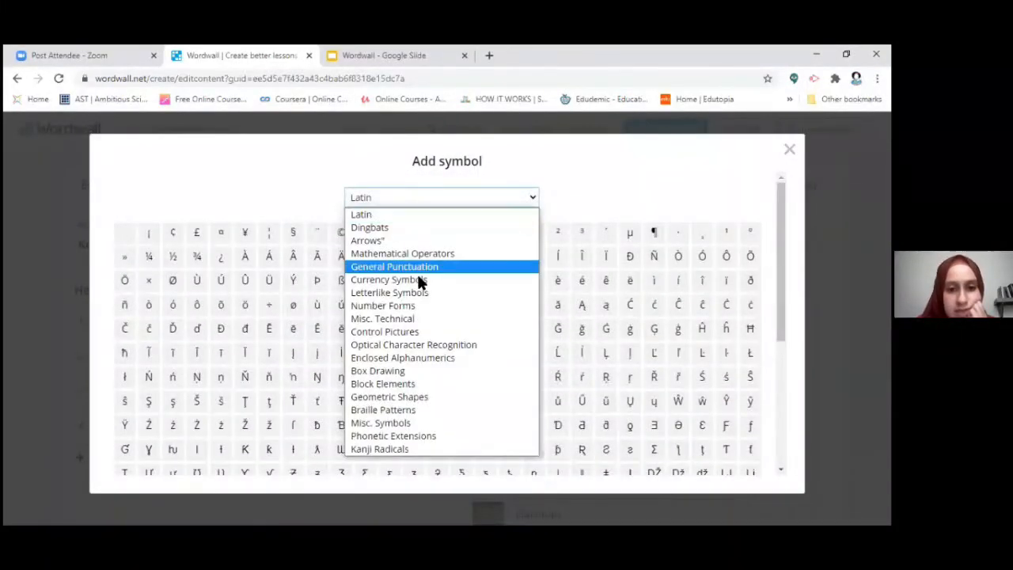
pyautogui.click(385, 308)
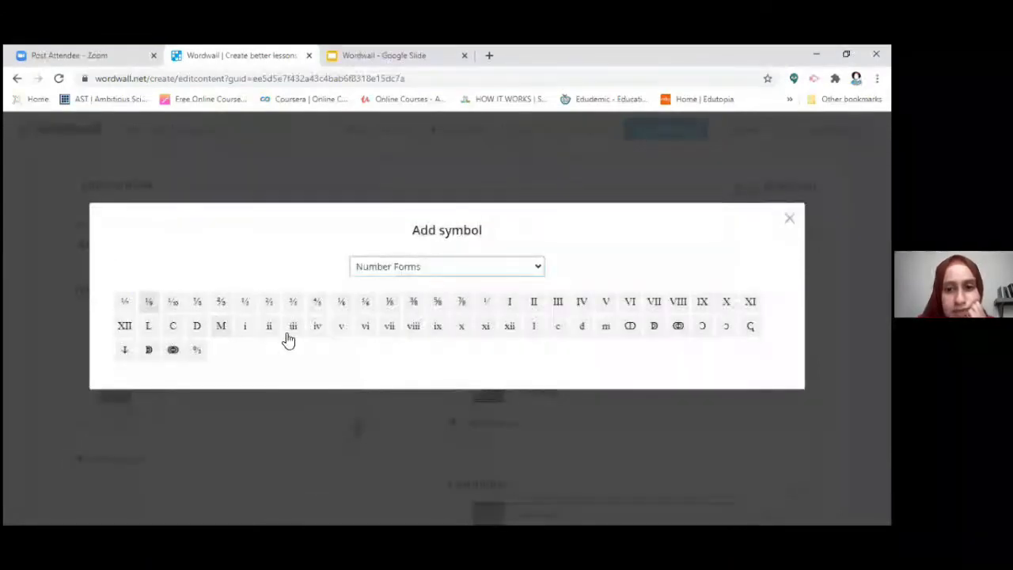
pyautogui.click(434, 273)
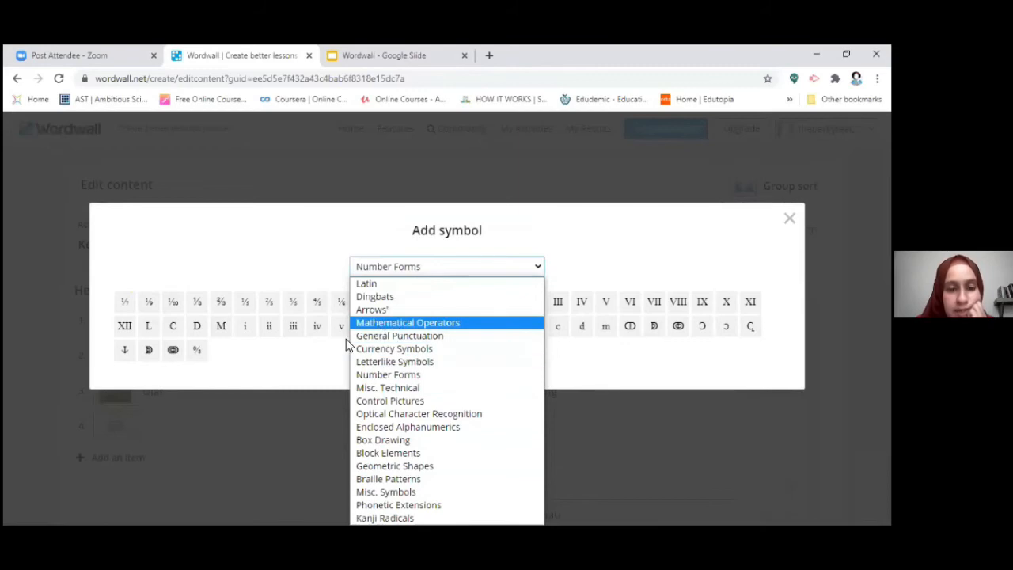
pyautogui.click(457, 323)
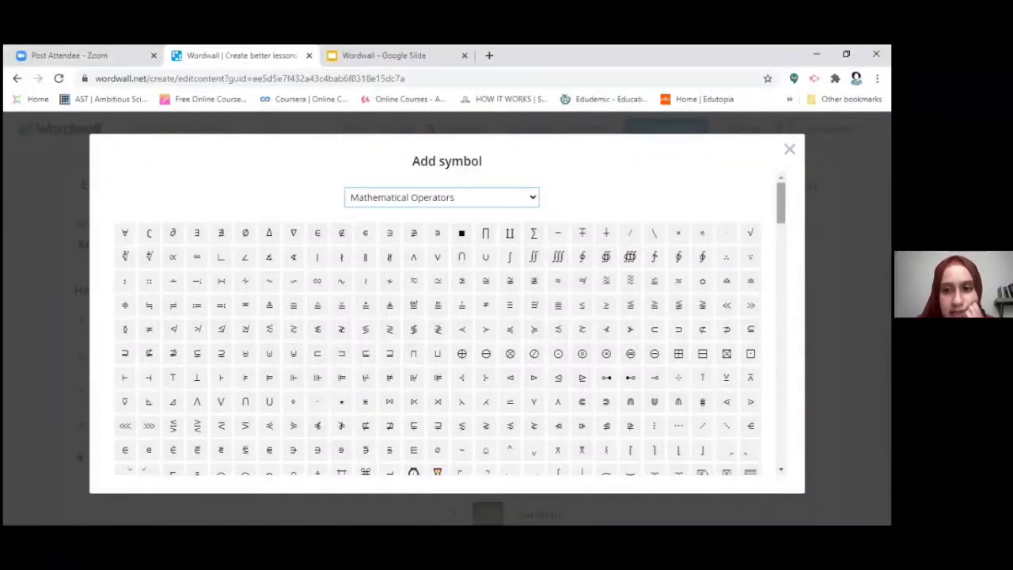
pyautogui.scroll(-1, 450, 324)
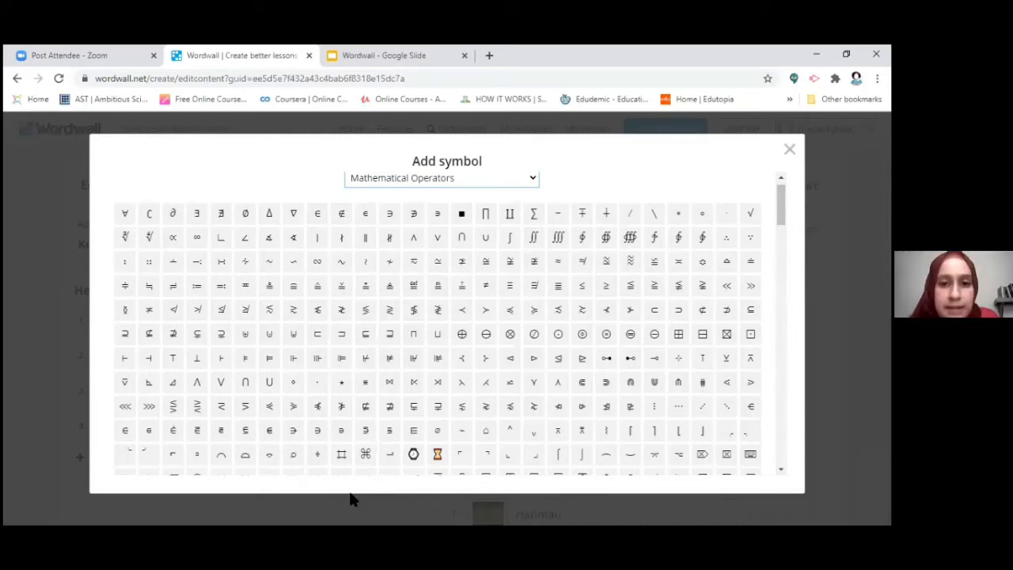
# - Leave the symbol picker and the content editor without adding a symbol, and view the templates for a new activity
pyautogui.click(439, 181)
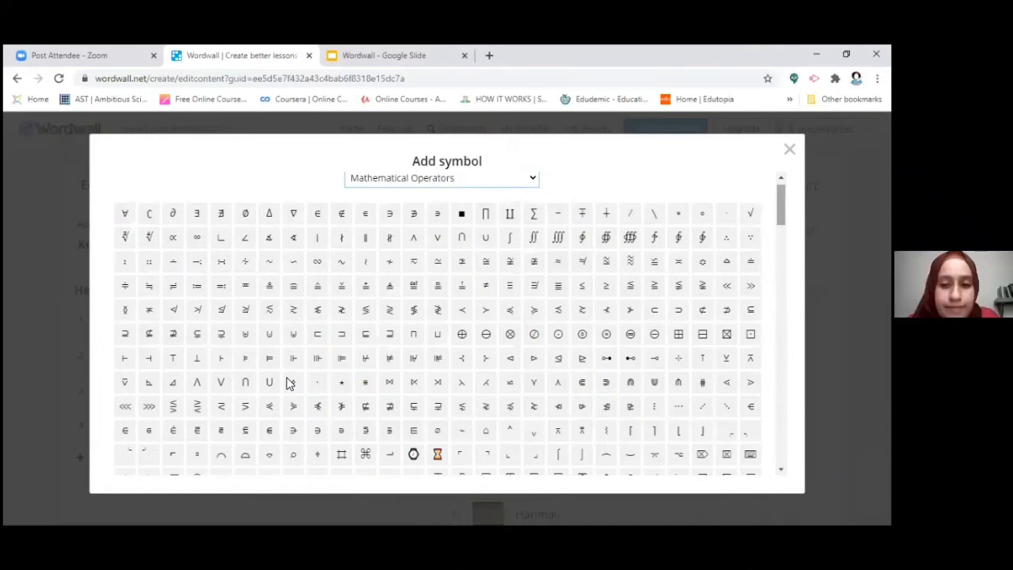
pyautogui.click(18, 79)
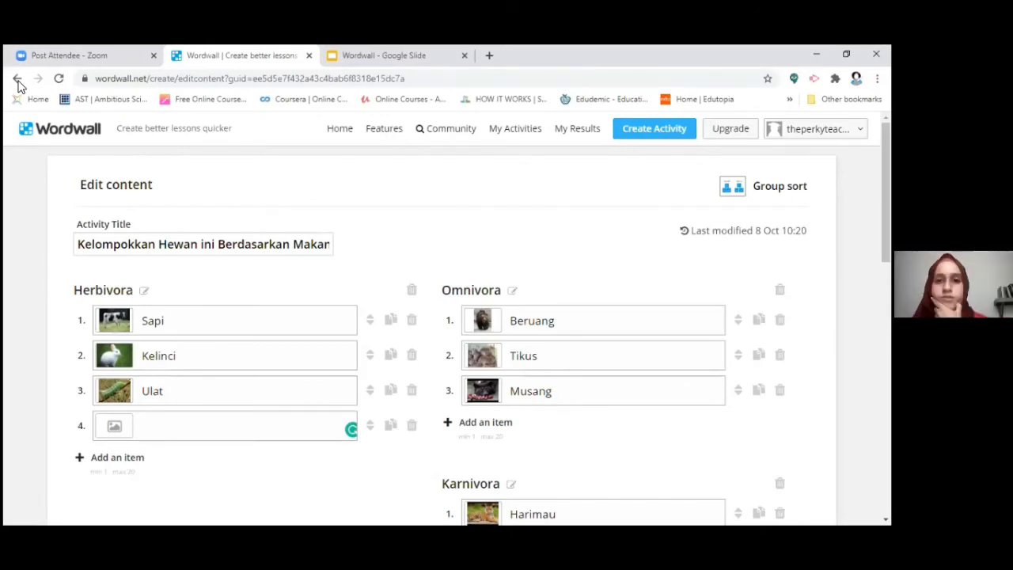
pyautogui.click(17, 79)
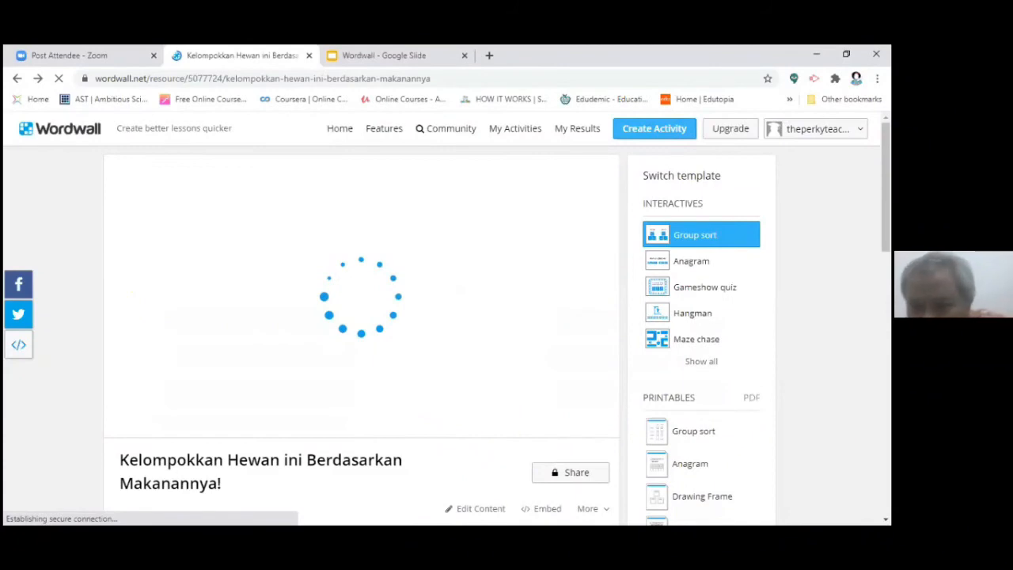
pyautogui.click(38, 78)
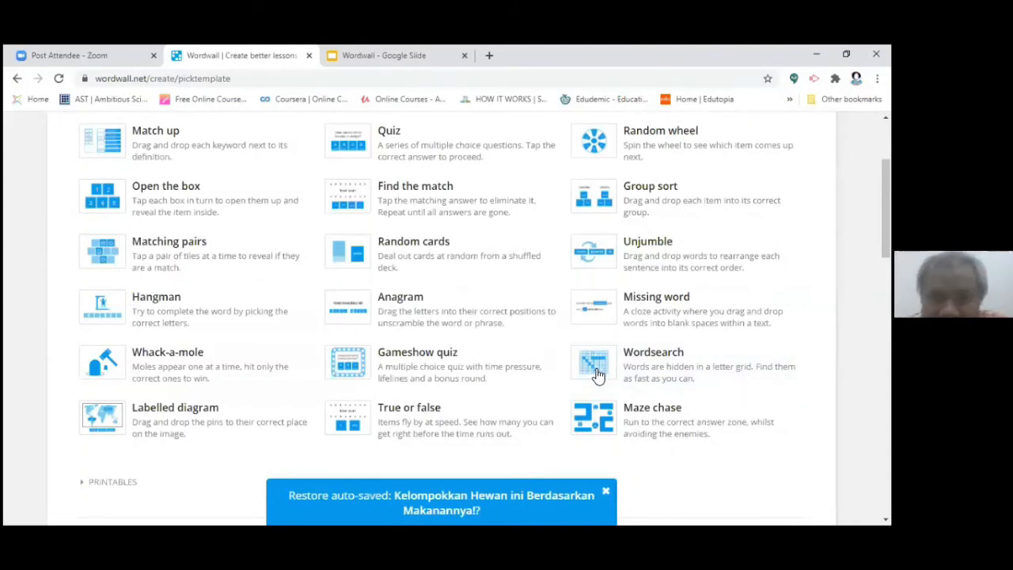
pyautogui.hotkey('alt', 'Tab')
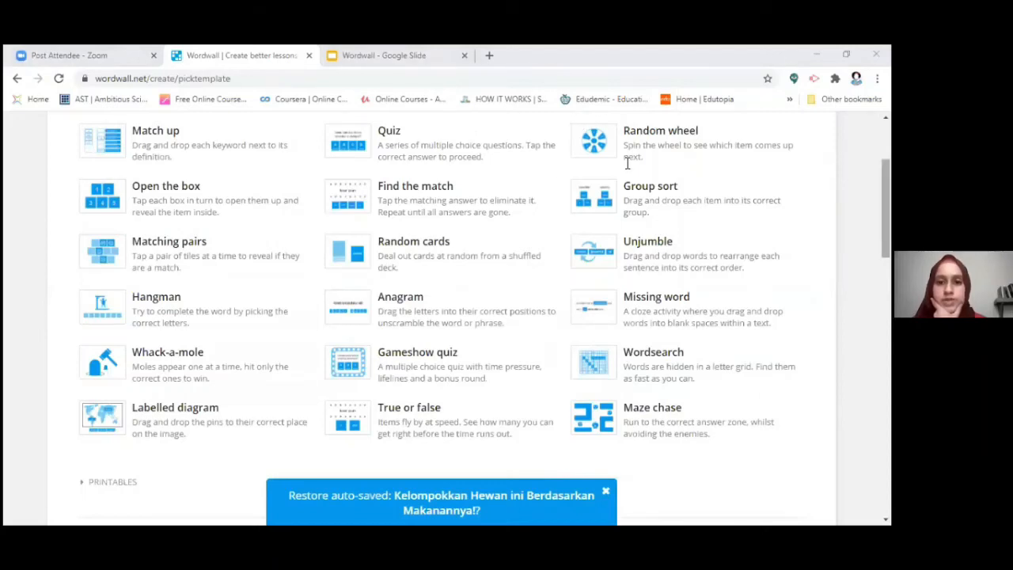
pyautogui.scroll(3, 627, 163)
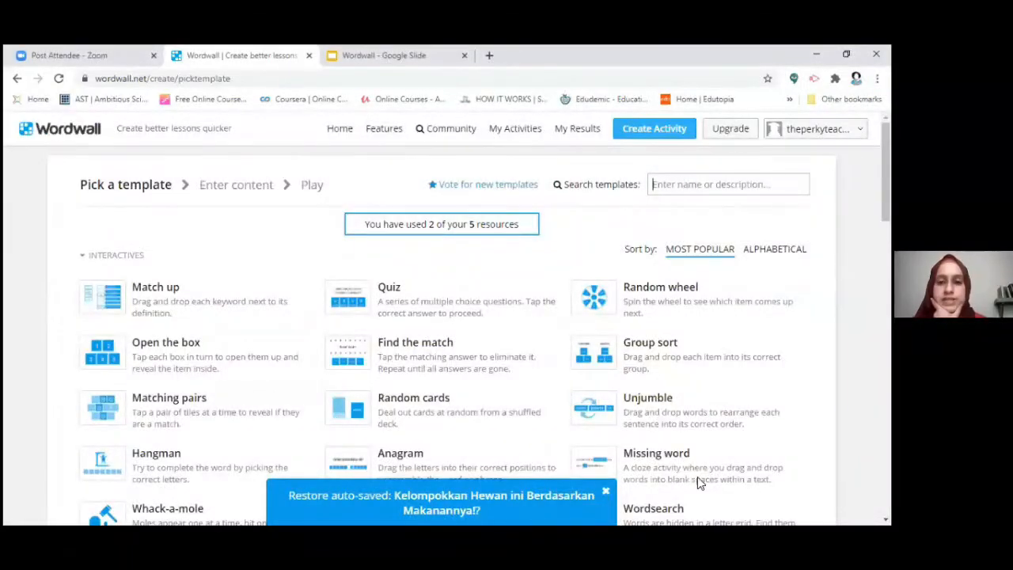
# - Set a student assignment for "Kelompokkan Hewan ini Berdasarkan Makanannya!" titled "Latihan Hewan kelas 5B" with no deadline, and copy its link
pyautogui.click(522, 131)
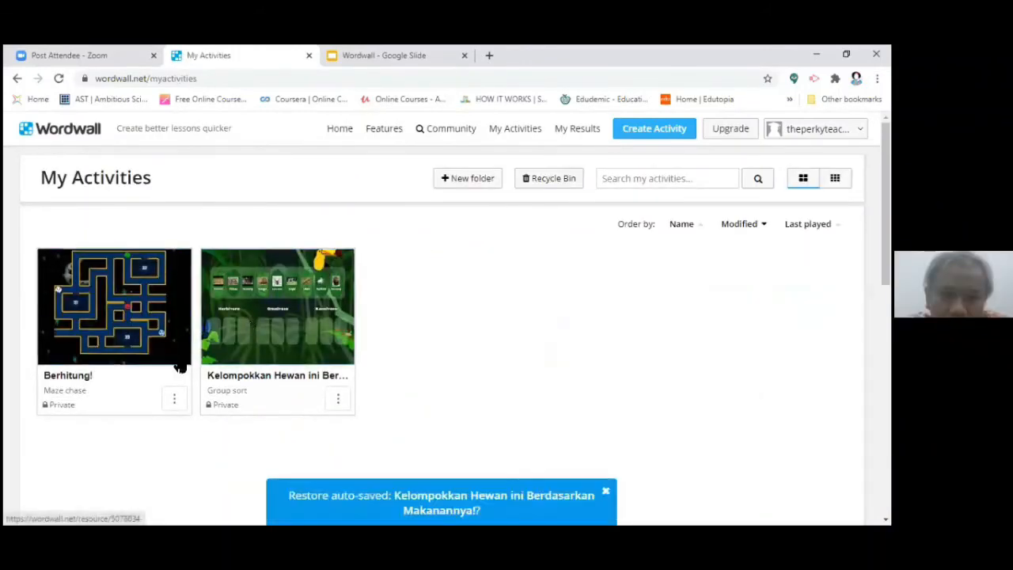
pyautogui.click(255, 351)
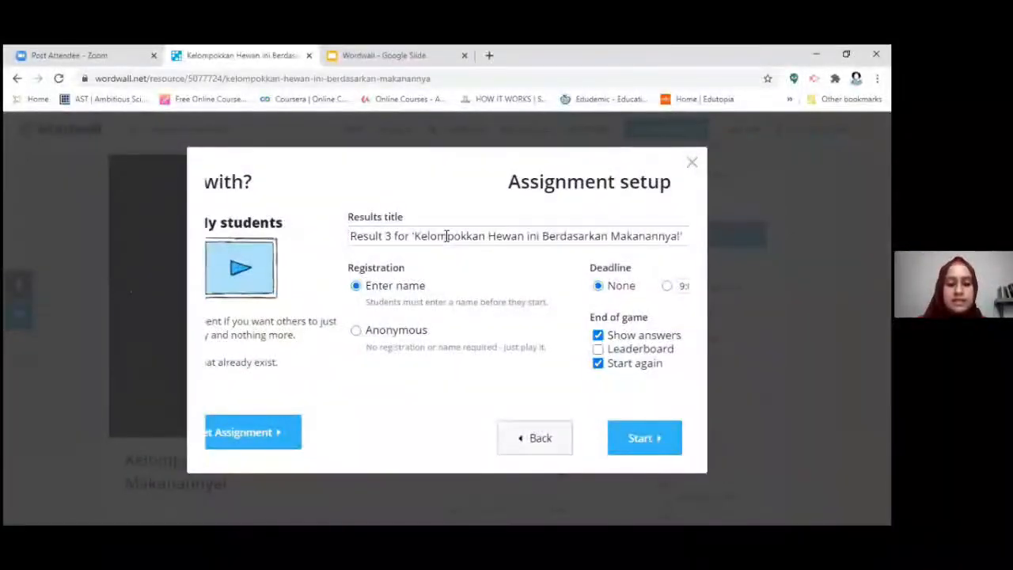
pyautogui.tripleClick(446, 236)
pyautogui.write('Latihan Hewan kelas 5B')
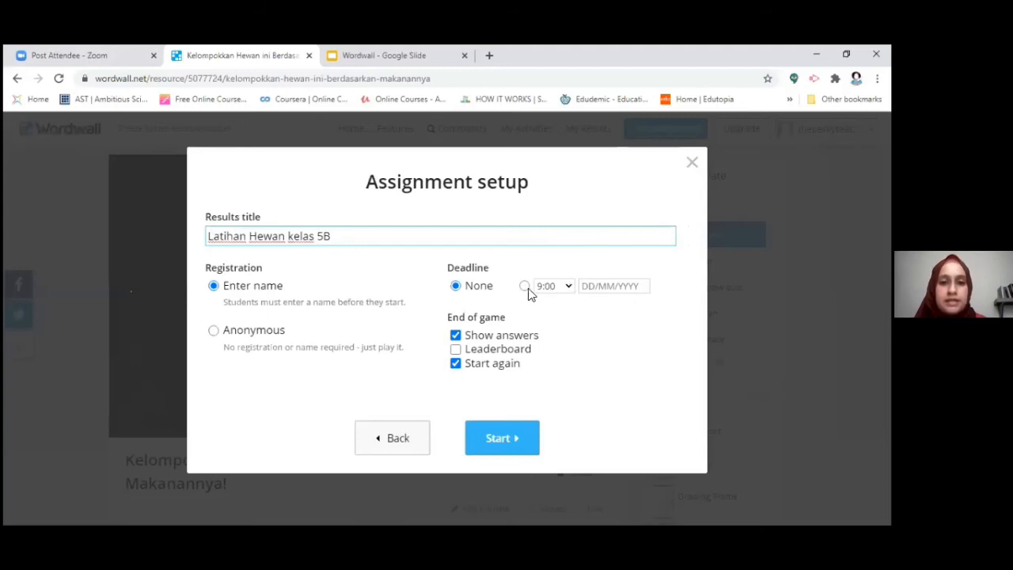
pyautogui.click(506, 437)
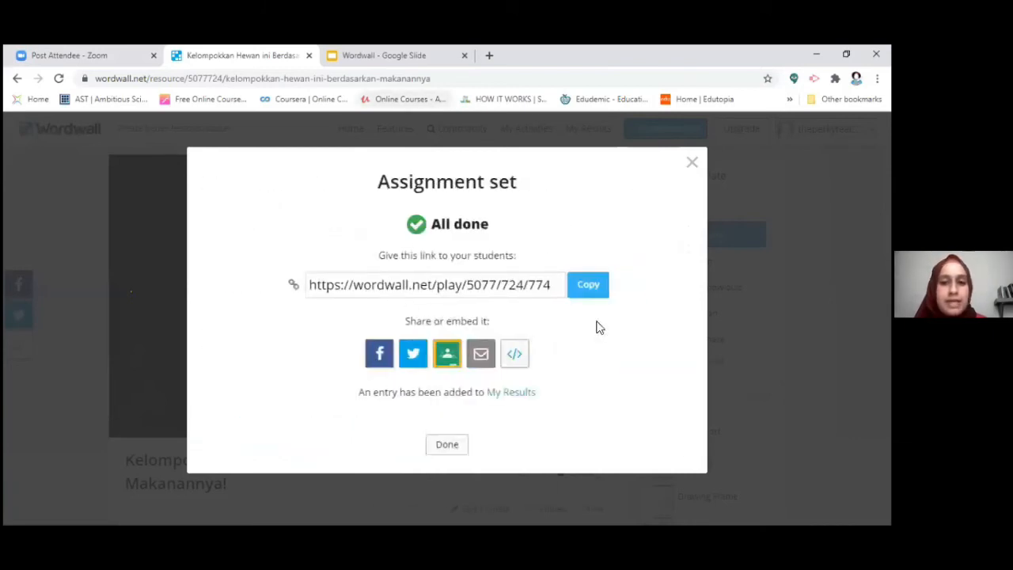
pyautogui.click(588, 284)
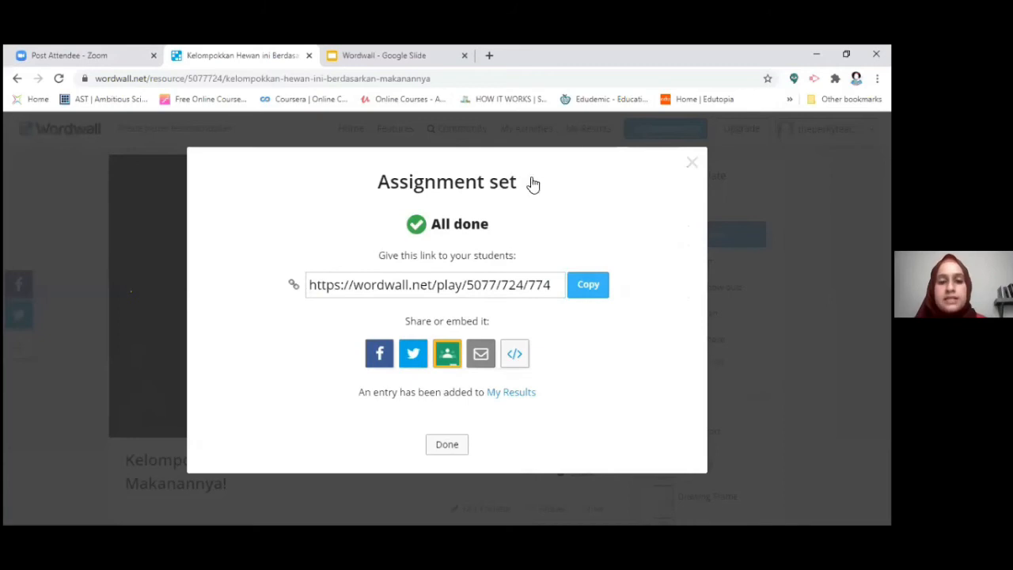
pyautogui.click(447, 445)
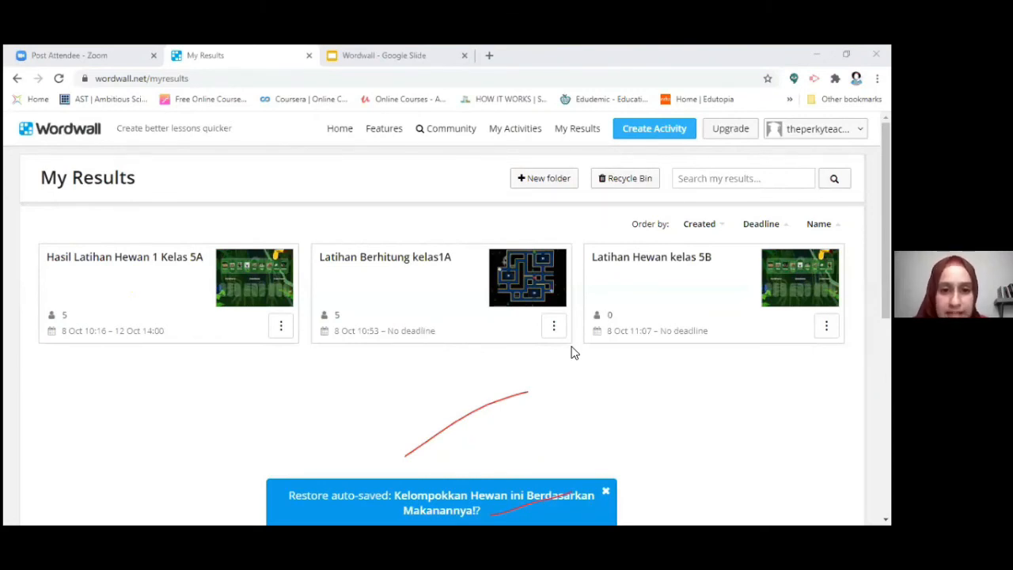
# - Open the shared "Faktor dan Kelipatan" assignment with the student name already entered and start its Group sort game
pyautogui.click(572, 346)
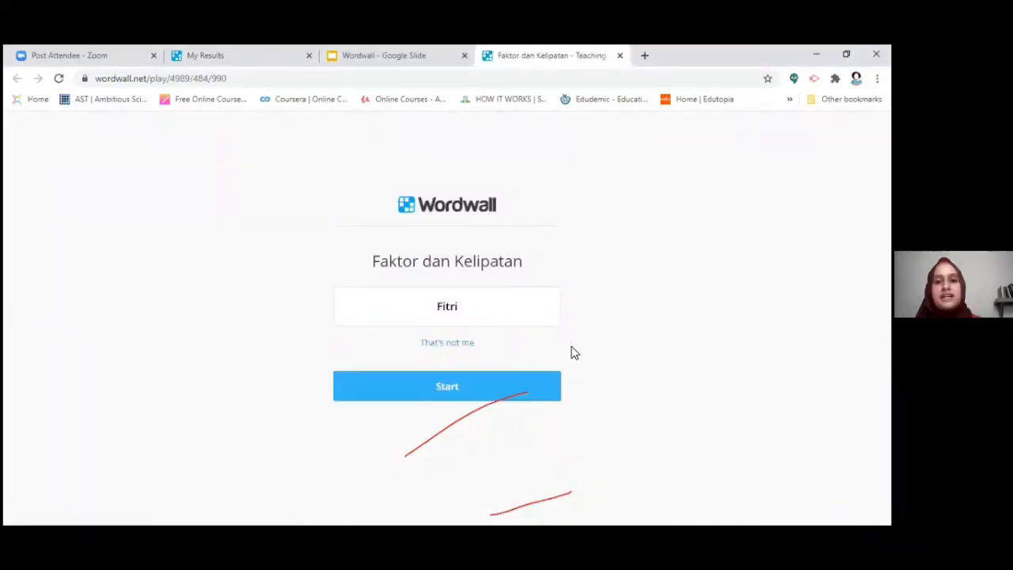
pyautogui.click(423, 398)
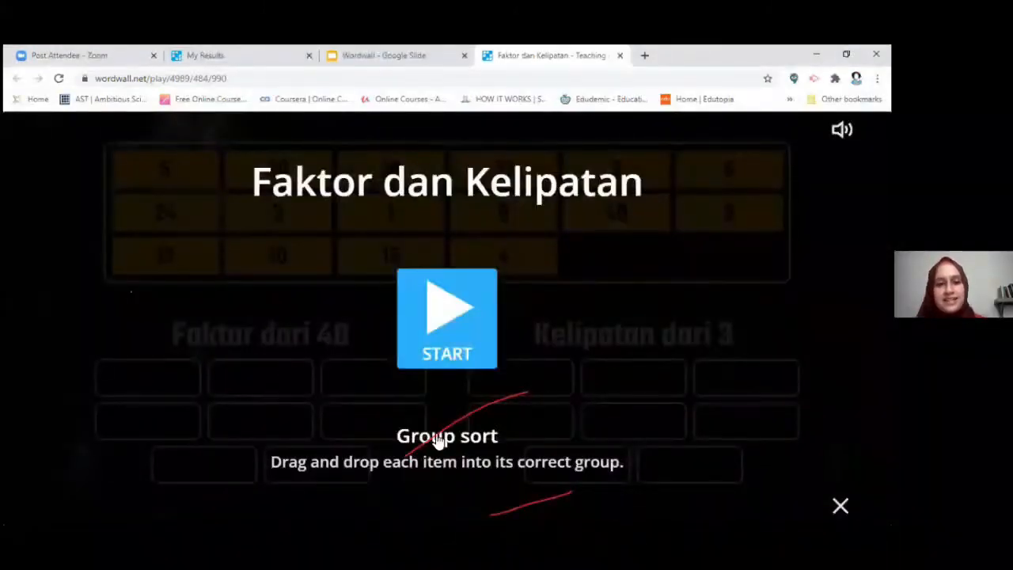
pyautogui.click(444, 332)
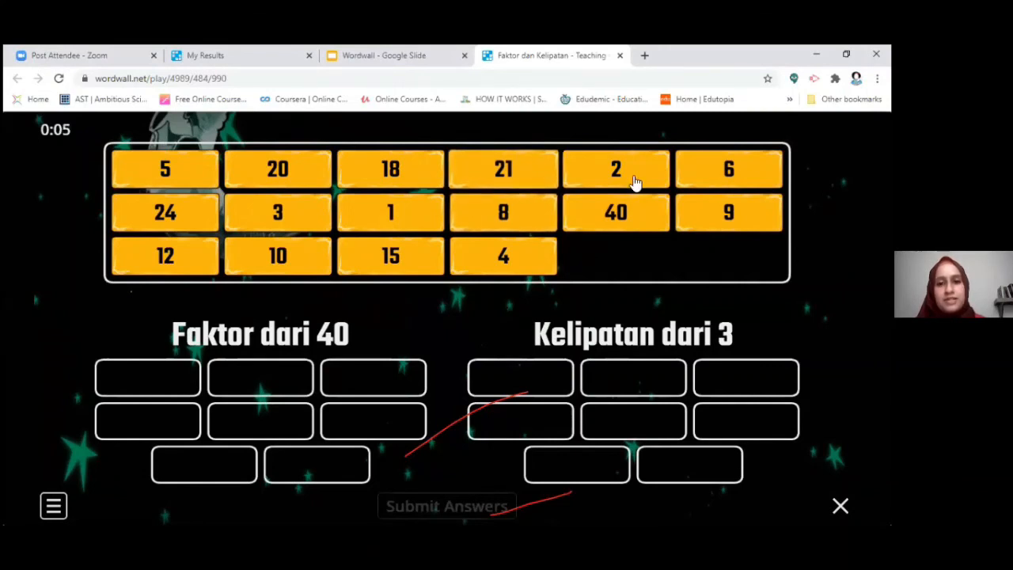
# - Sort 2, 4, 8, 5, 20, 1, 10 and 40 into Faktor dari 40, the remaining numbers into Kelipatan dari 3, and submit the answers
pyautogui.moveTo(635, 179); pyautogui.dragTo(150, 374)
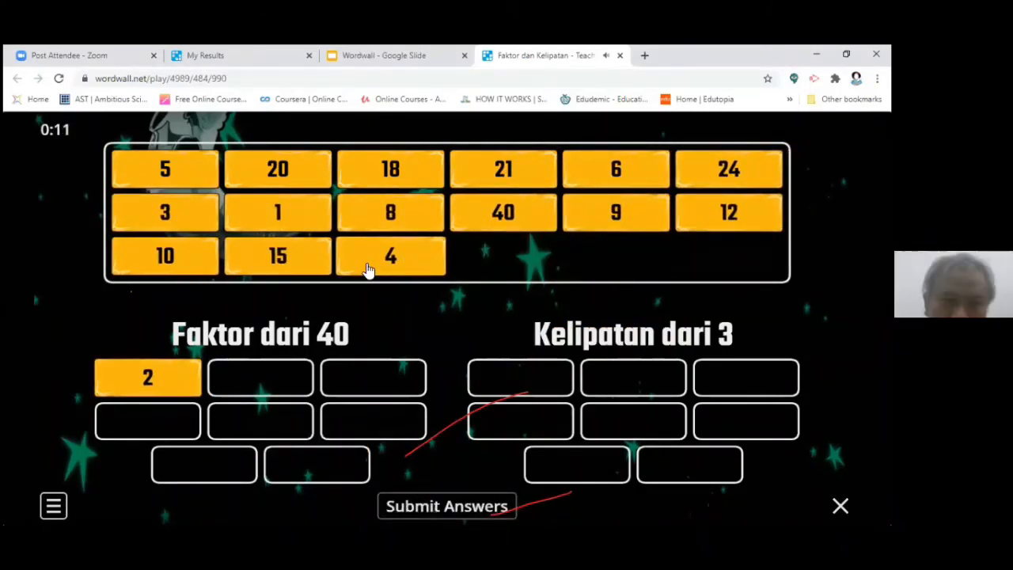
pyautogui.moveTo(420, 262); pyautogui.dragTo(268, 385)
pyautogui.moveTo(617, 182); pyautogui.dragTo(619, 297)
pyautogui.moveTo(391, 212); pyautogui.dragTo(374, 378)
pyautogui.moveTo(164, 169); pyautogui.dragTo(164, 426)
pyautogui.moveTo(150, 171); pyautogui.dragTo(241, 431)
pyautogui.moveTo(745, 172); pyautogui.dragTo(398, 424)
pyautogui.moveTo(393, 213); pyautogui.dragTo(225, 471)
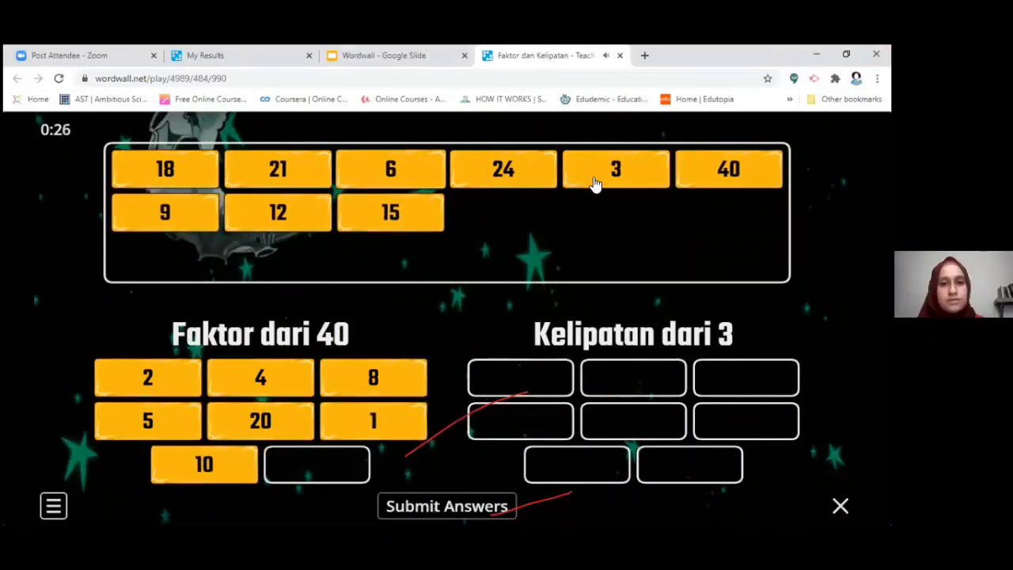
pyautogui.moveTo(705, 176); pyautogui.dragTo(331, 474)
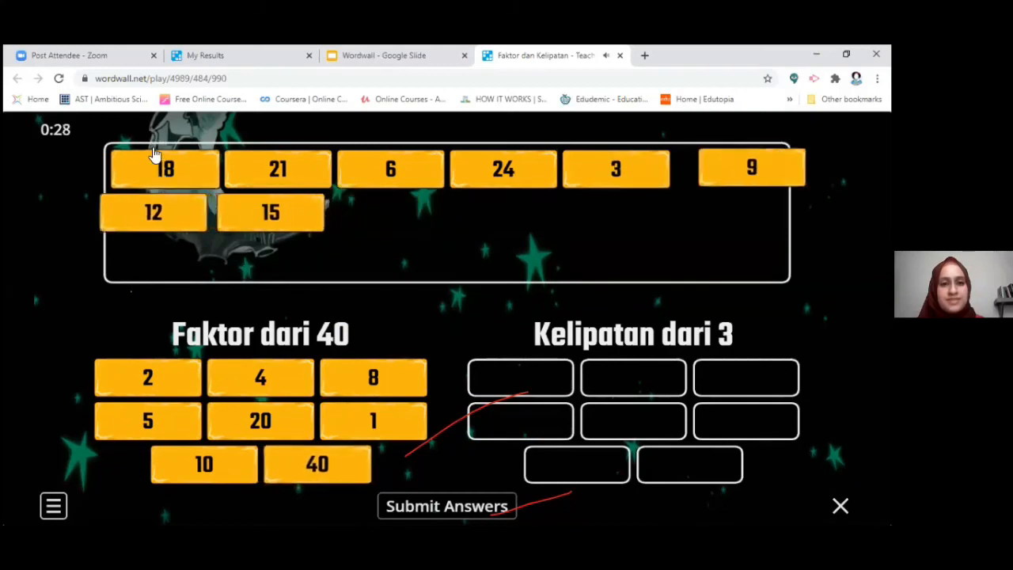
pyautogui.moveTo(521, 331); pyautogui.dragTo(520, 365)
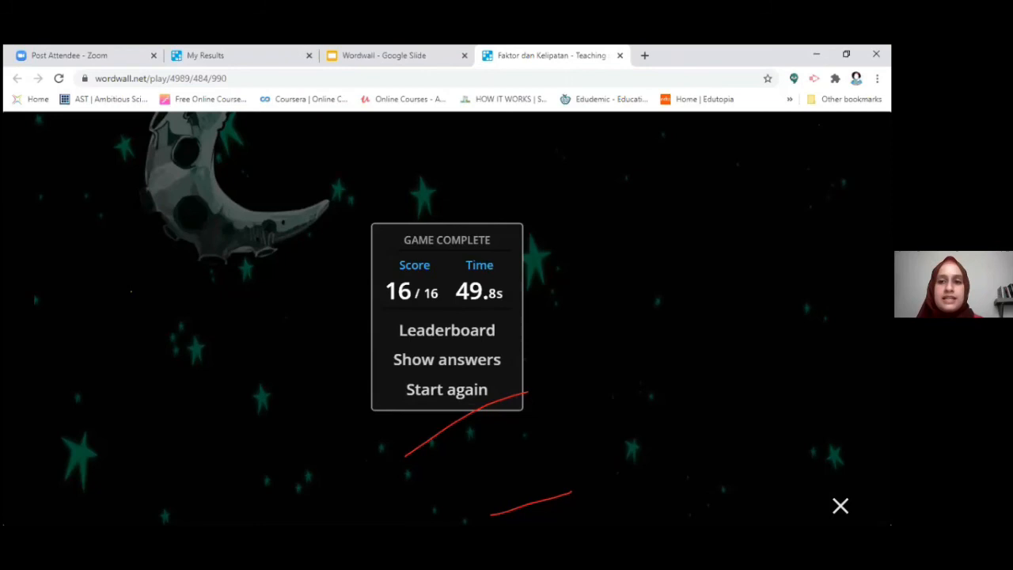
# - Check the animal category table in the Google Slides presentation, and return to Wordwall's My Results and home pages
pyautogui.click(375, 51)
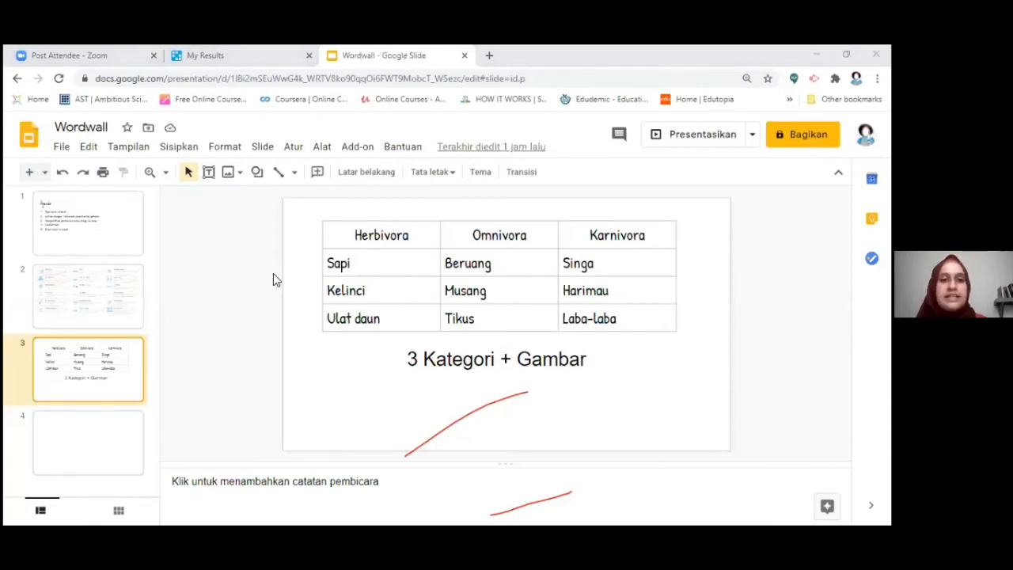
pyautogui.click(202, 53)
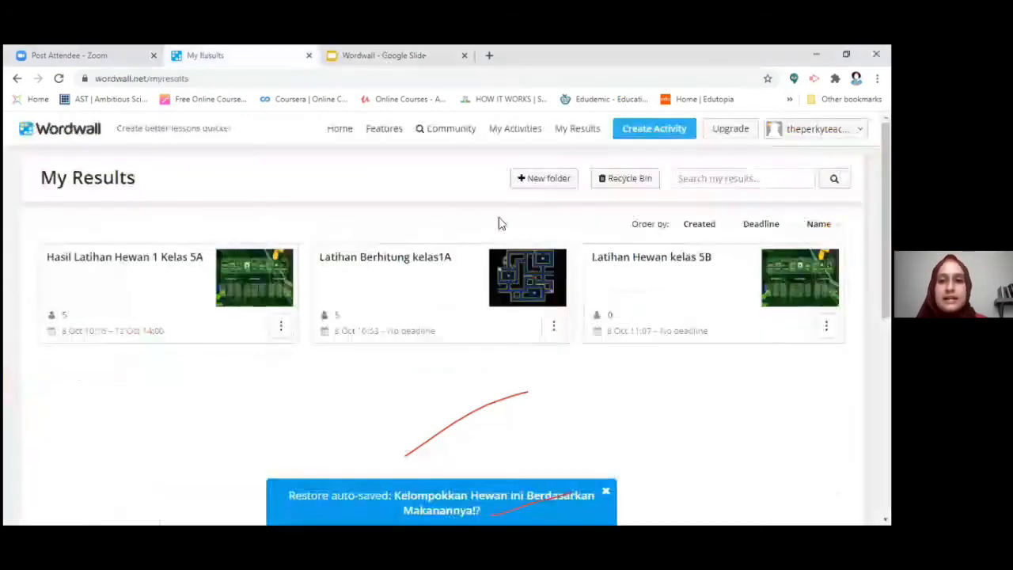
pyautogui.click(331, 139)
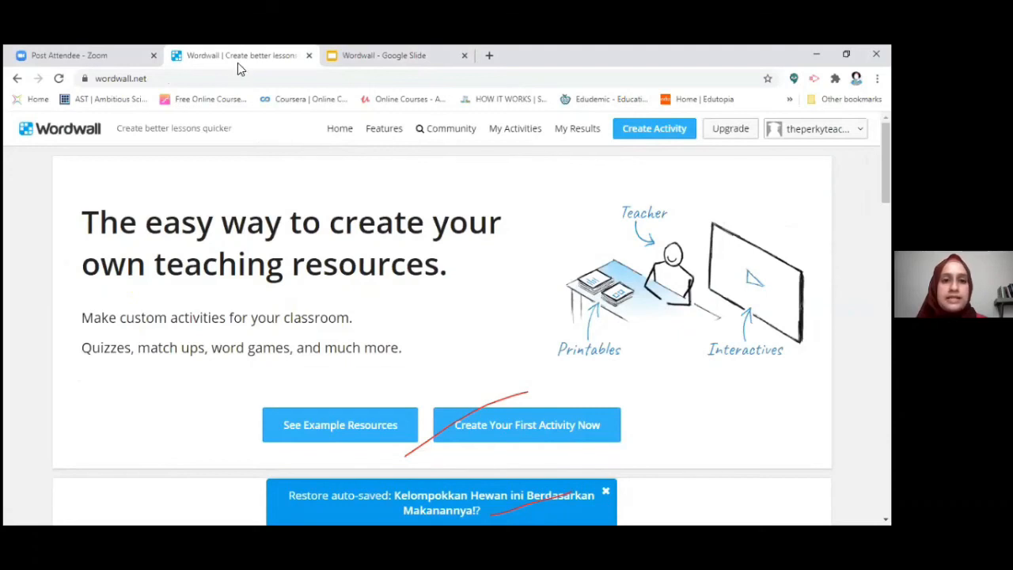
# - Open "Kelompokkan Hewan ini Berdasarkan Makanannya!" from the saved activities and begin setting up a new assignment for students
pyautogui.click(512, 131)
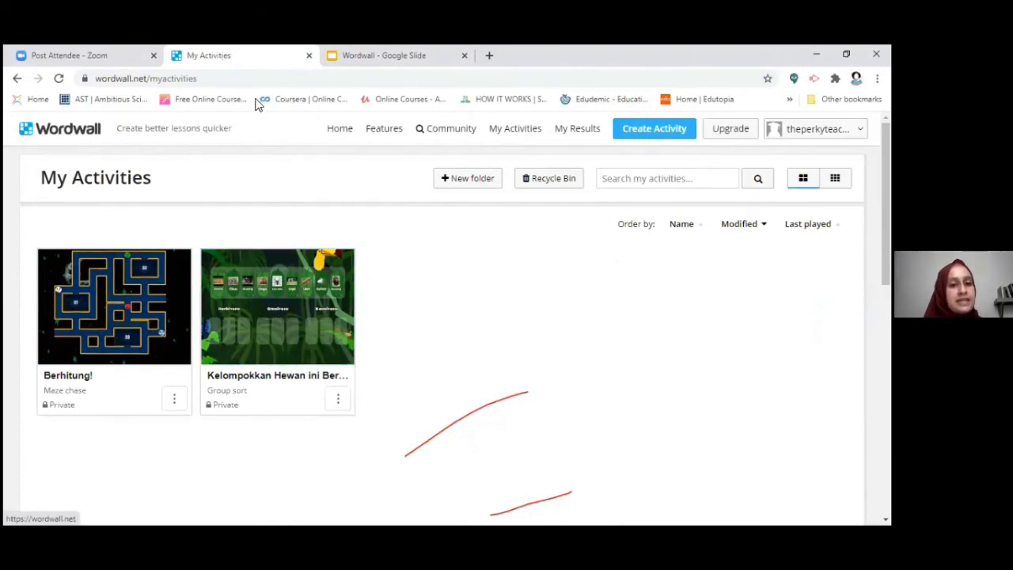
pyautogui.click(269, 292)
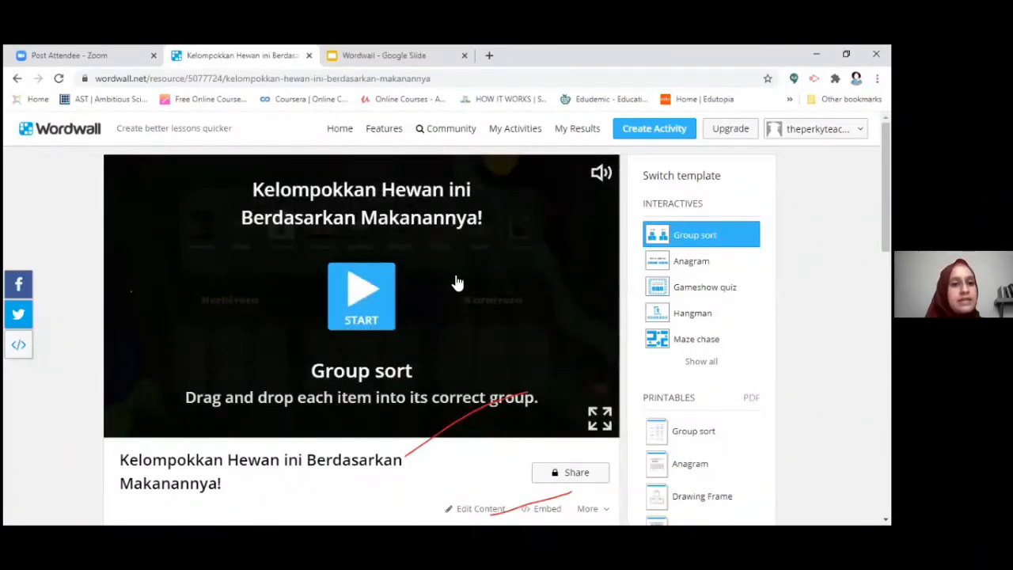
pyautogui.scroll(-1, 198, 289)
pyautogui.scroll(1, 360, 317)
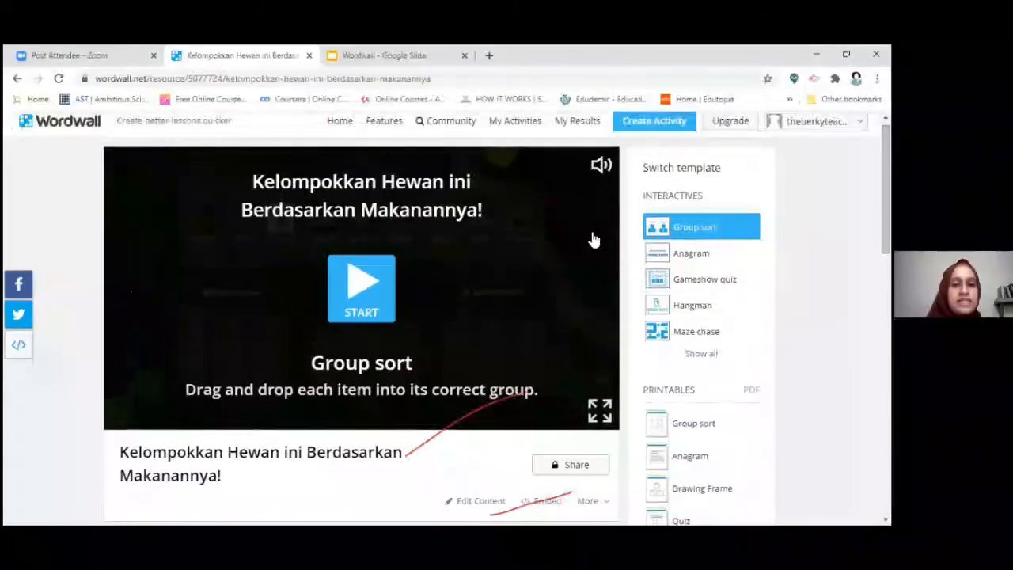
pyautogui.click(572, 466)
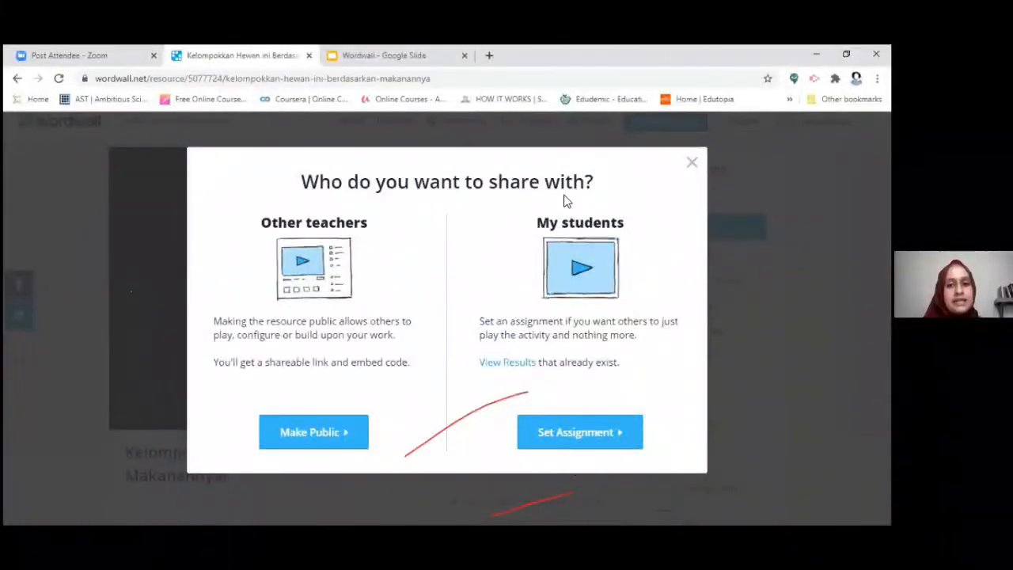
pyautogui.click(588, 443)
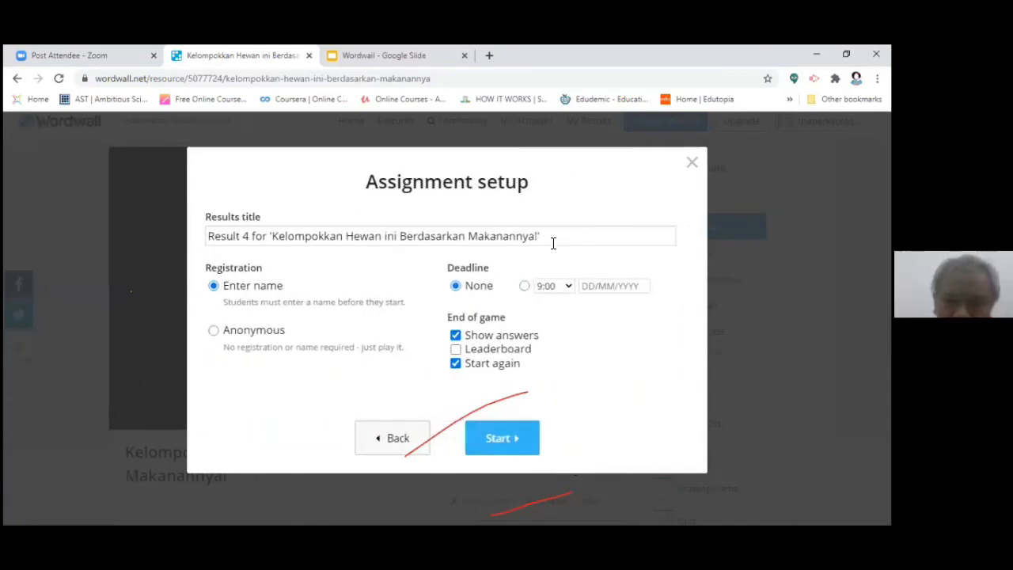
pyautogui.moveTo(553, 243); pyautogui.dragTo(195, 235)
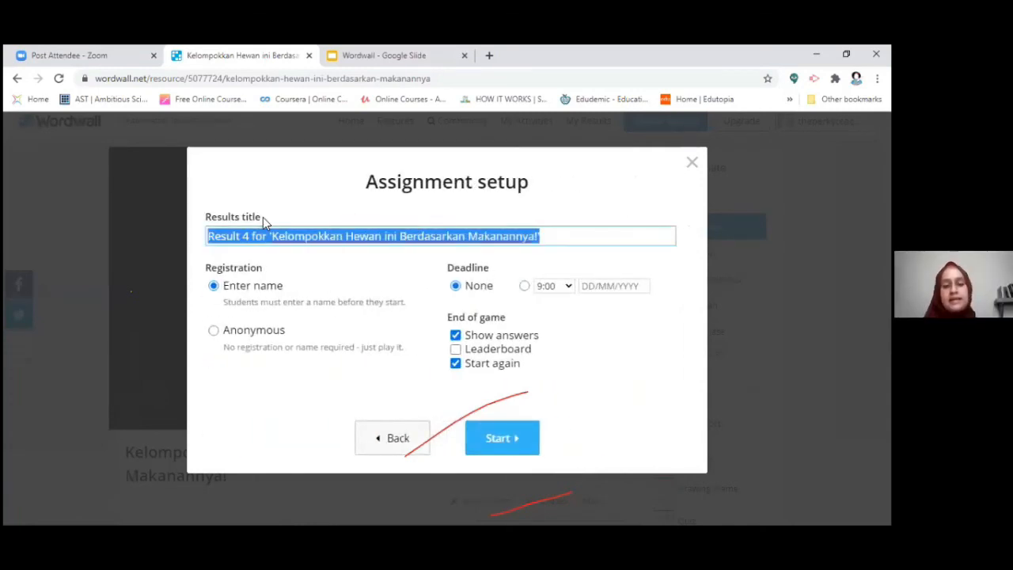
pyautogui.press('BackSpace')
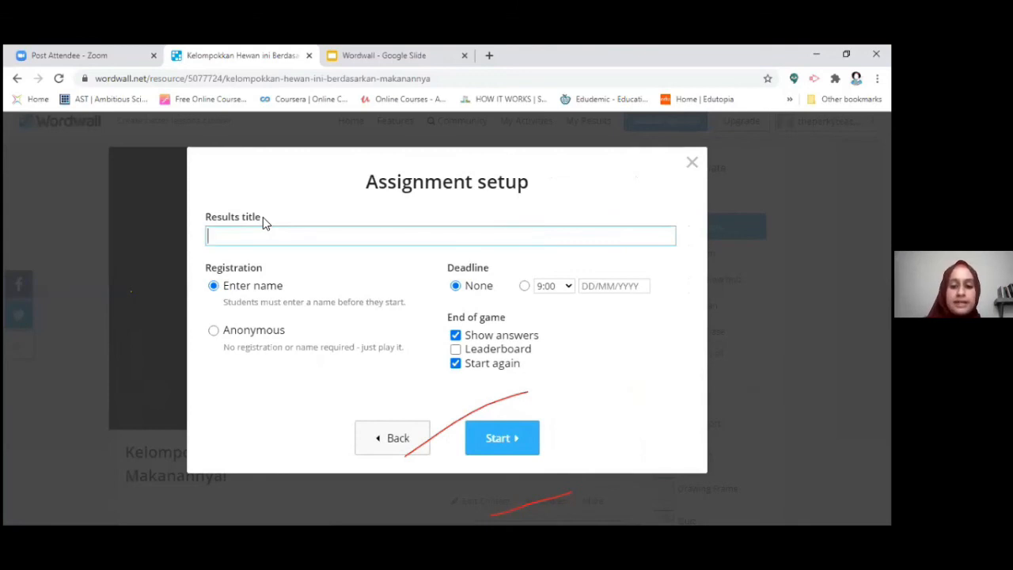
pyautogui.hotkey('ctrl', 'z')
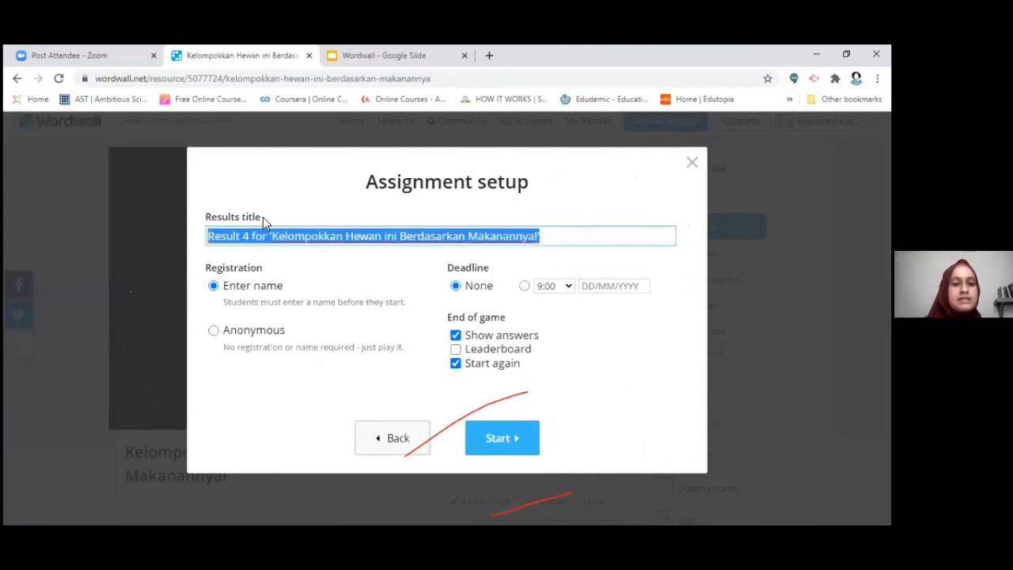
pyautogui.click(264, 219)
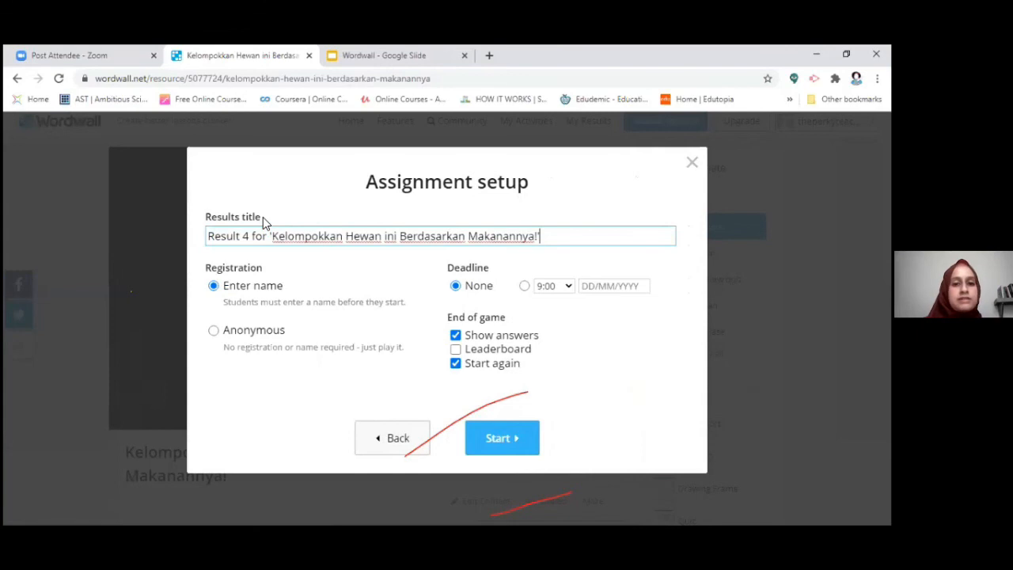
pyautogui.hotkey('ctrl', 'a')
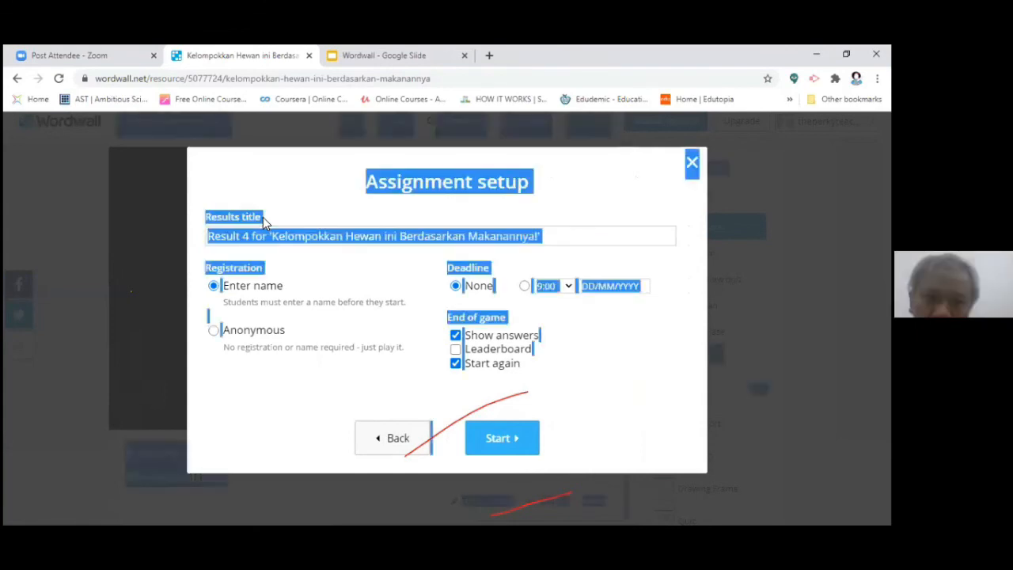
# - Replace the new assignment's results title with "Latihan Hewan Kelas 5C"
pyautogui.moveTo(601, 237); pyautogui.dragTo(208, 228)
pyautogui.write('Latiha')
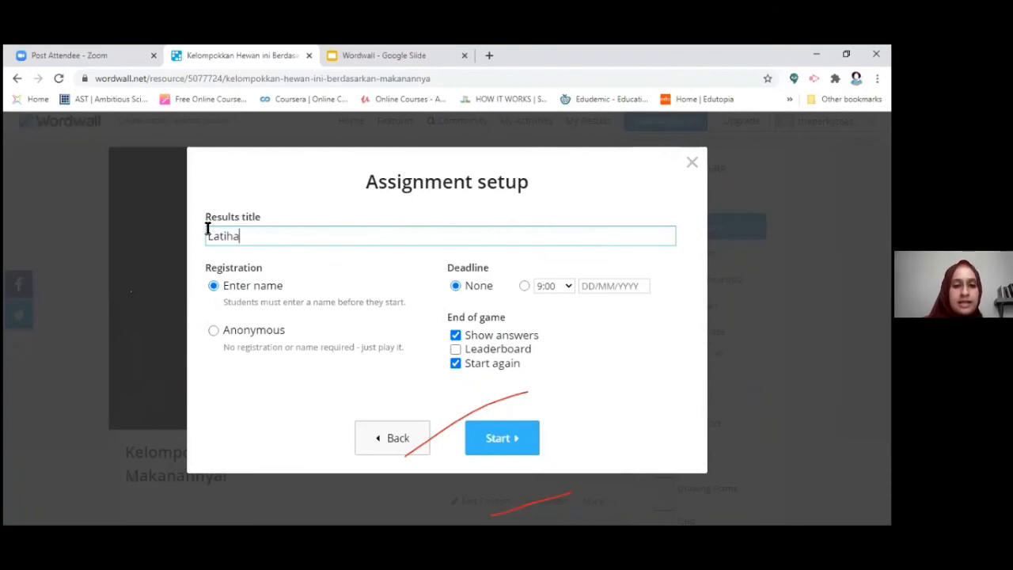
pyautogui.write('n Hewan Kel')
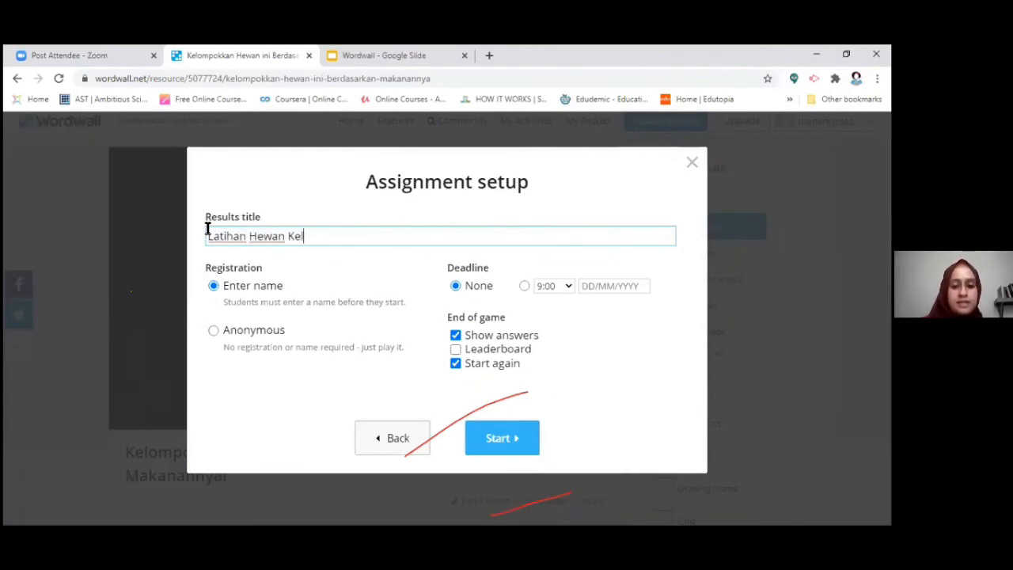
pyautogui.write('as 5C')
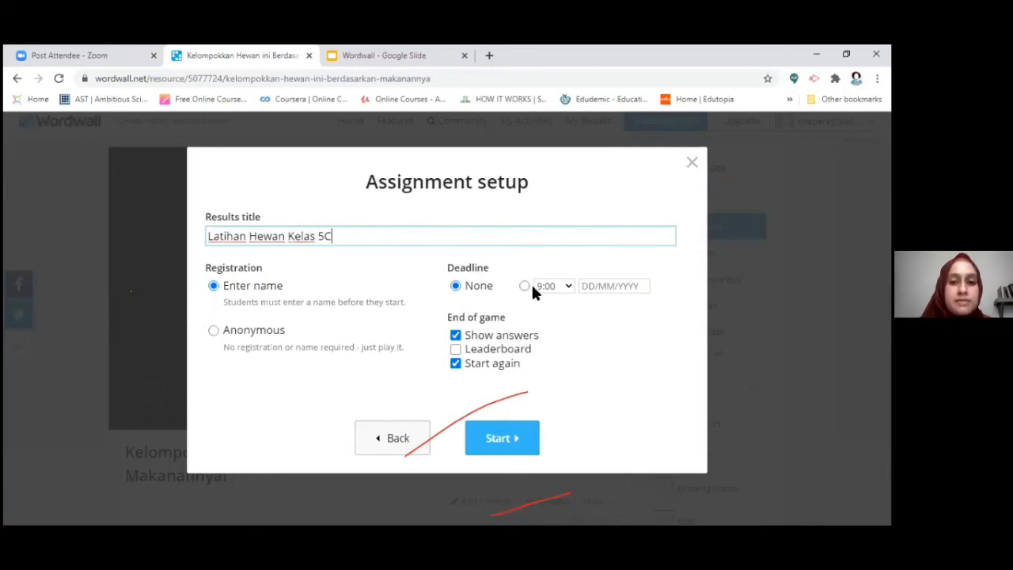
# - Set the assignment's deadline to 14:00 on 15/10/2020 and start the assignment with name registration
pyautogui.click(553, 286)
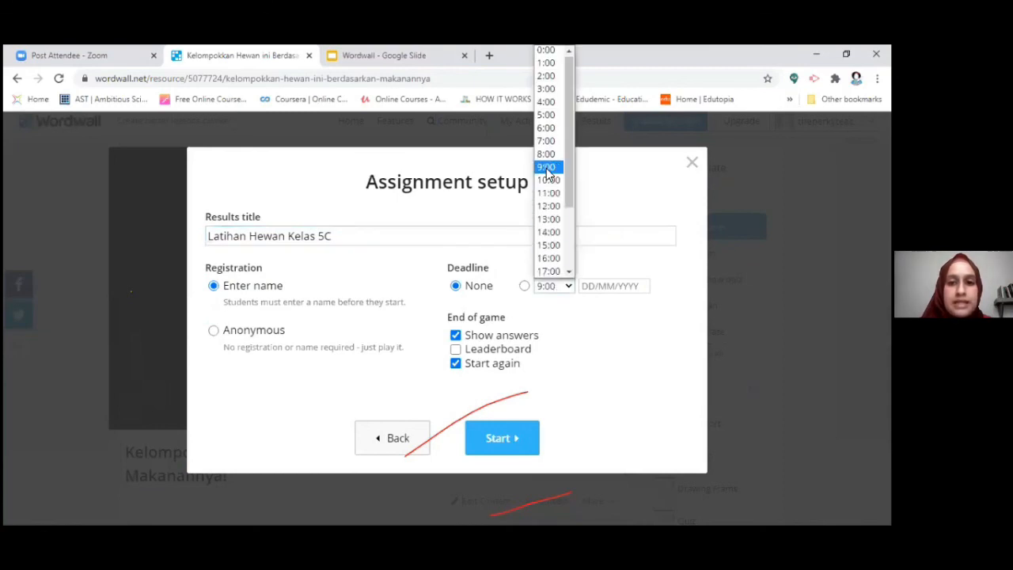
pyautogui.click(548, 232)
pyautogui.click(598, 285)
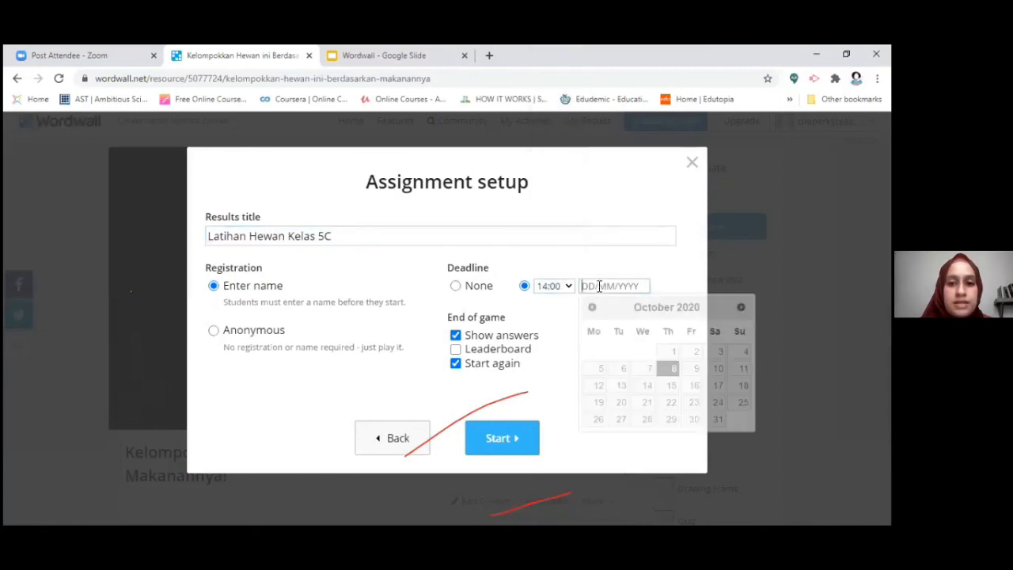
pyautogui.click(671, 385)
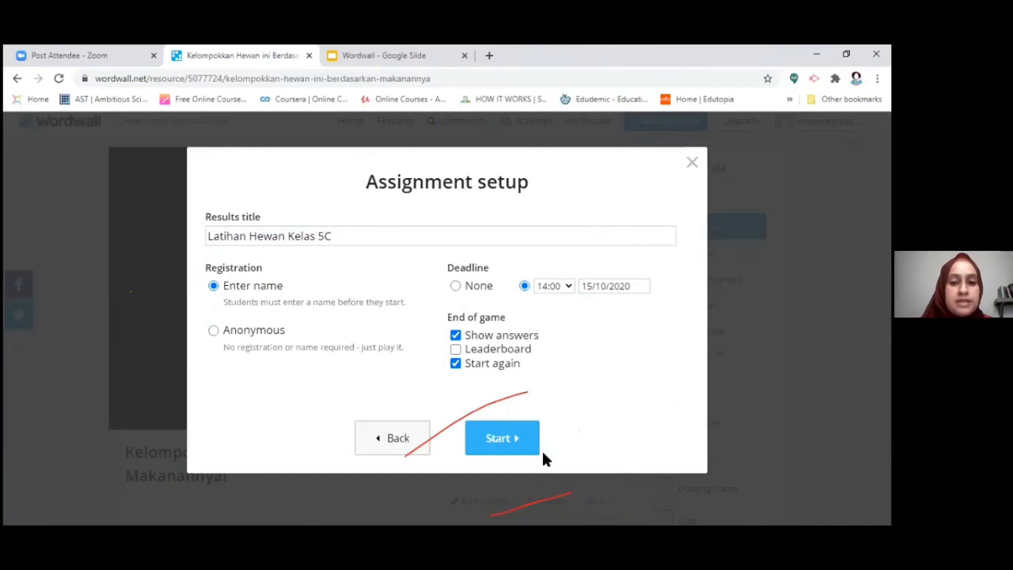
pyautogui.click(509, 438)
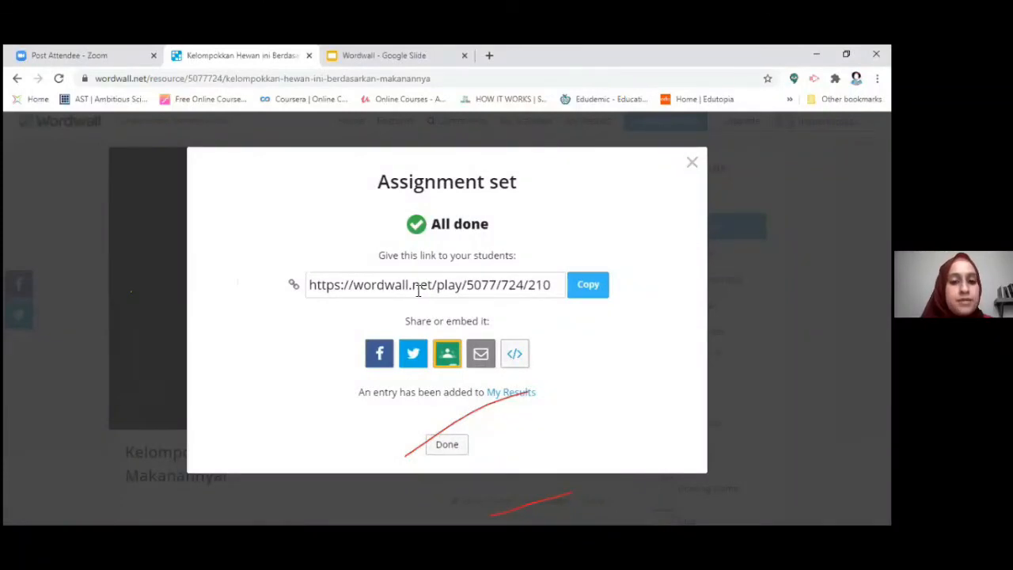
# - Copy the student link for the new assignment, close the confirmation and view My Results
pyautogui.click(588, 290)
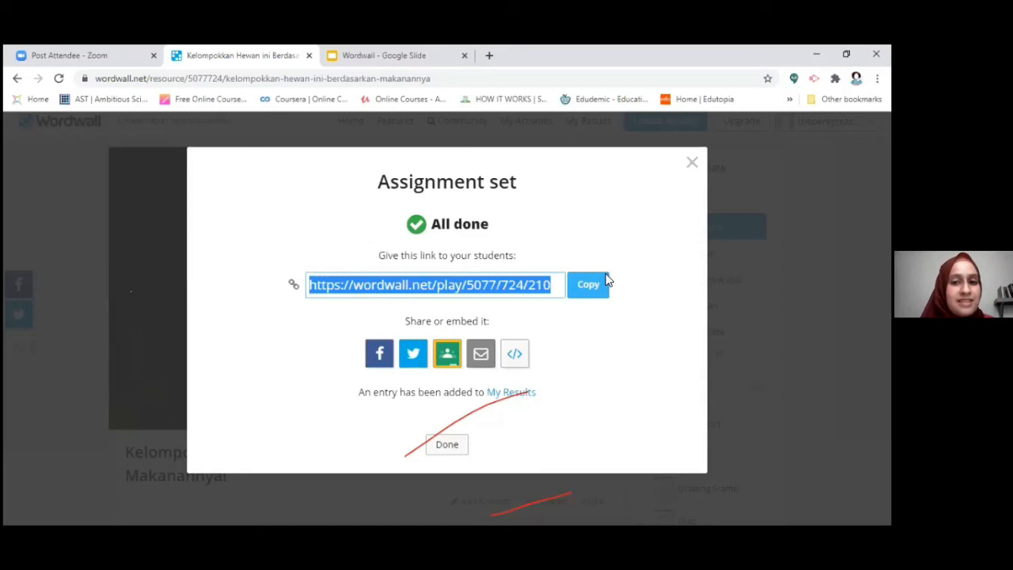
pyautogui.click(695, 162)
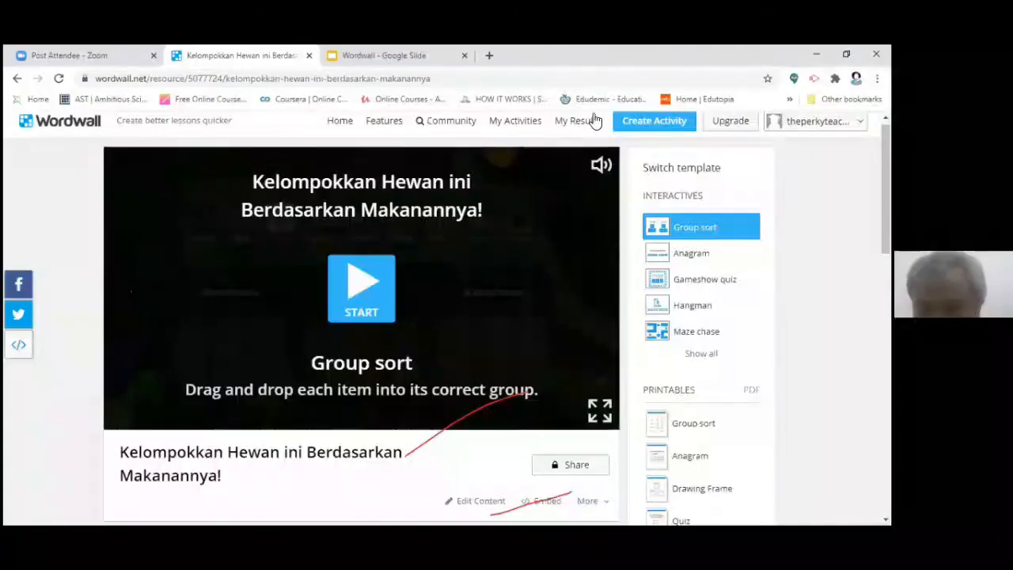
pyautogui.click(584, 123)
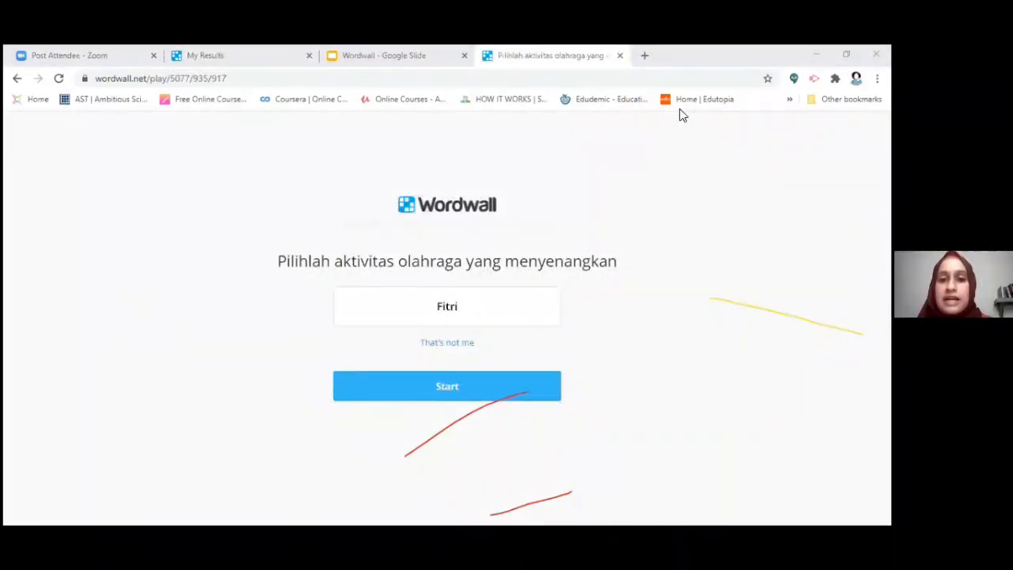
# - Start the sports Gameshow quiz, answering "Permainan bola kecil" for bola voli and "Permainan bola besar" for bola basket
pyautogui.click(433, 396)
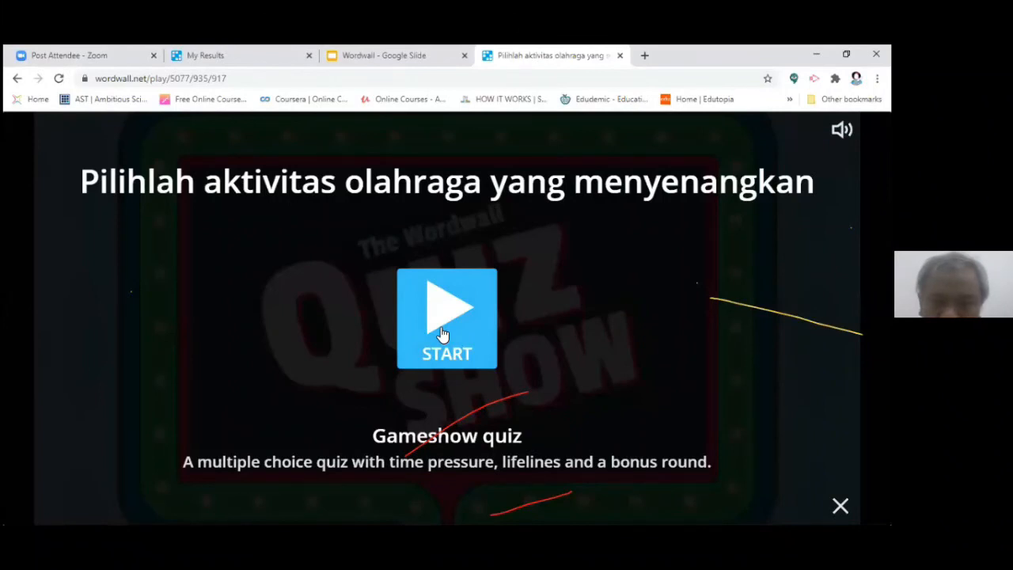
pyautogui.click(442, 334)
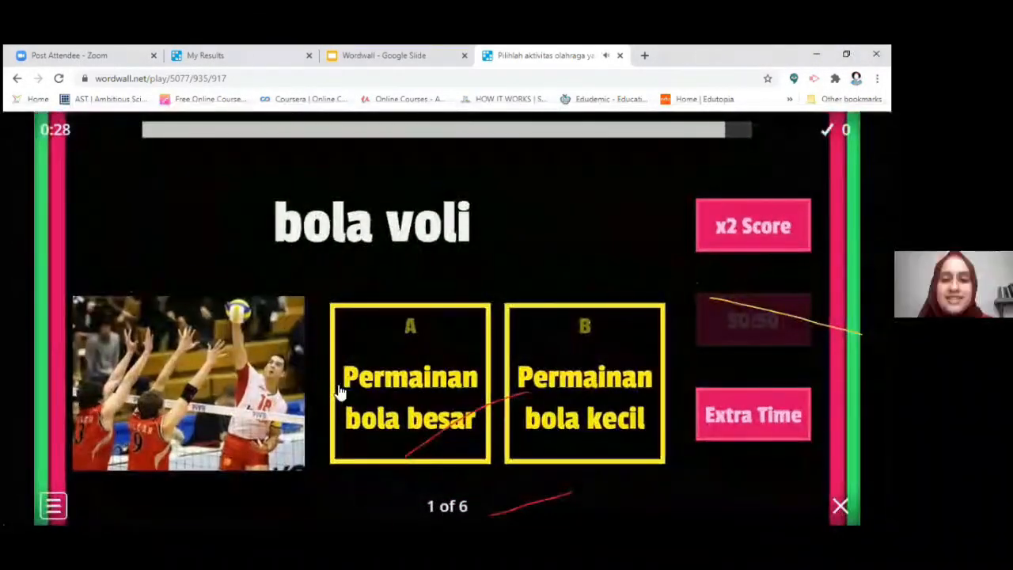
pyautogui.click(582, 386)
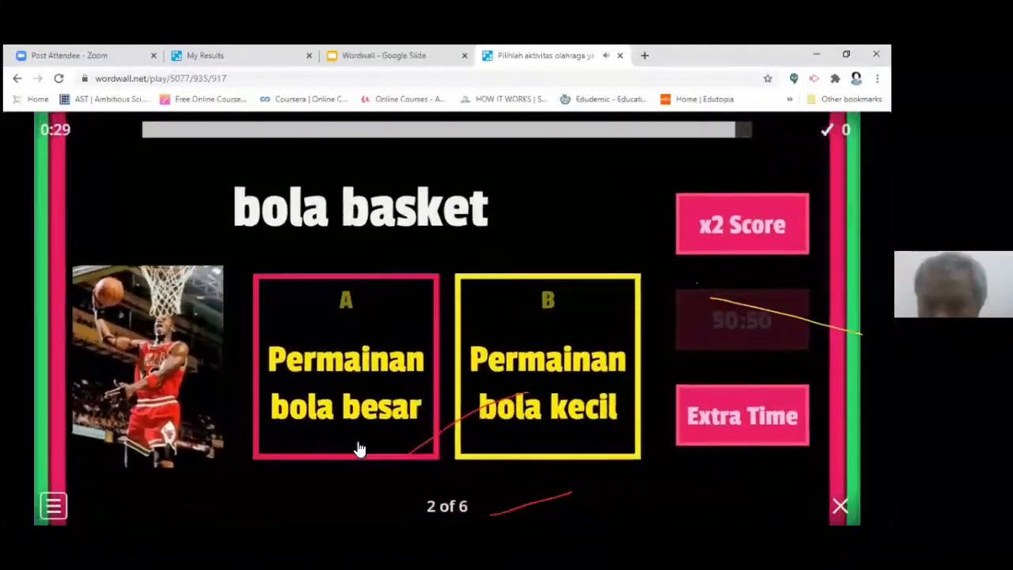
pyautogui.click(410, 382)
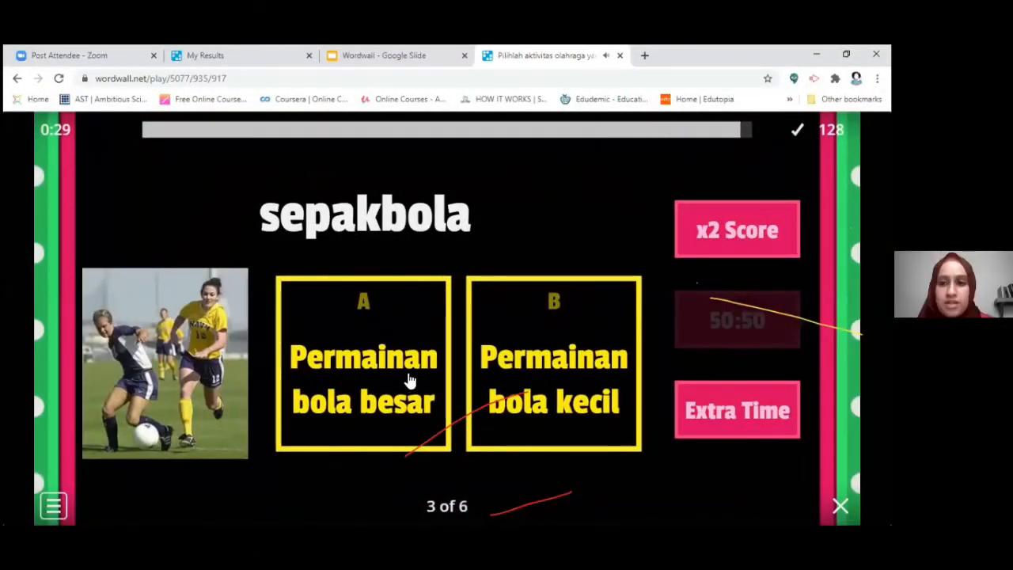
# - Use the x2 Score lifeline on the sepakbola question, close the quiz at the bonus round and return to My Results
pyautogui.click(728, 240)
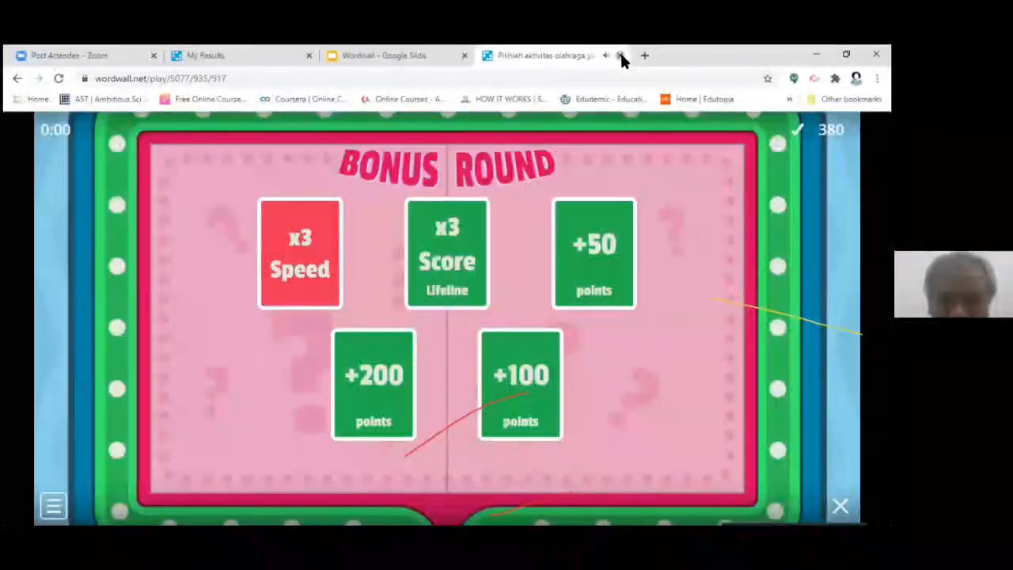
pyautogui.hotkey('ctrl', 'w')
pyautogui.click(170, 54)
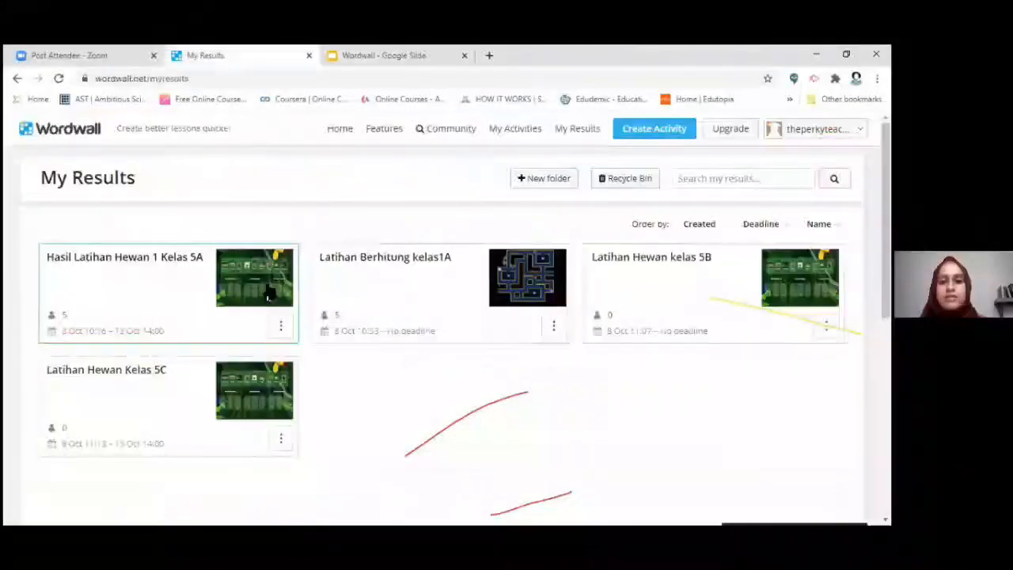